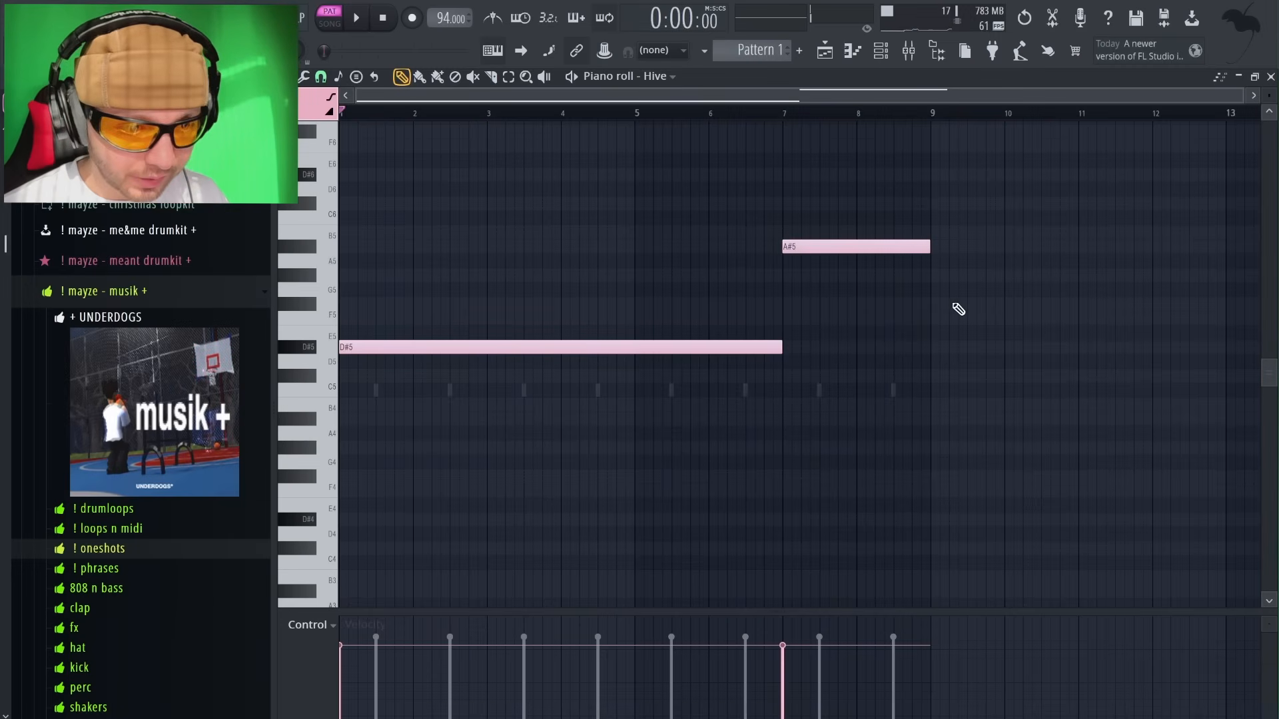
Transpose both Hive notes down one octave to D#4 and A#4.
key(ctrl+a)
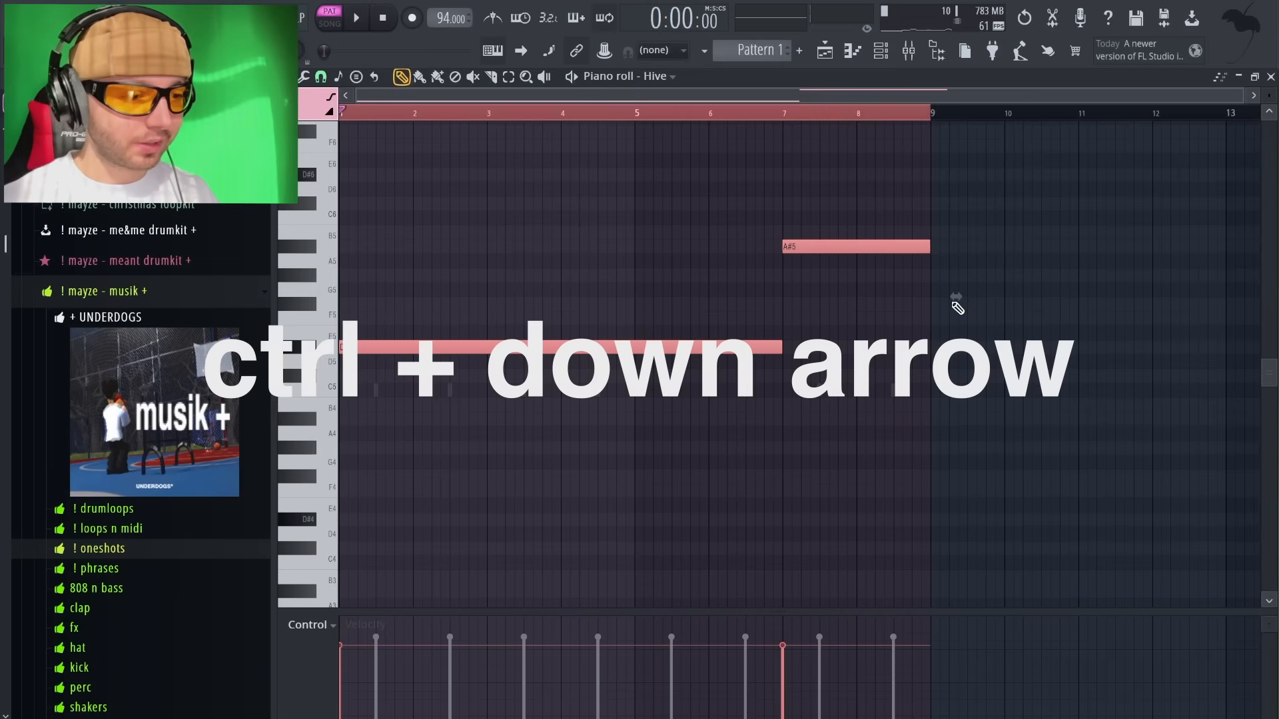
key(ctrl+Down)
key(ctrl+d)
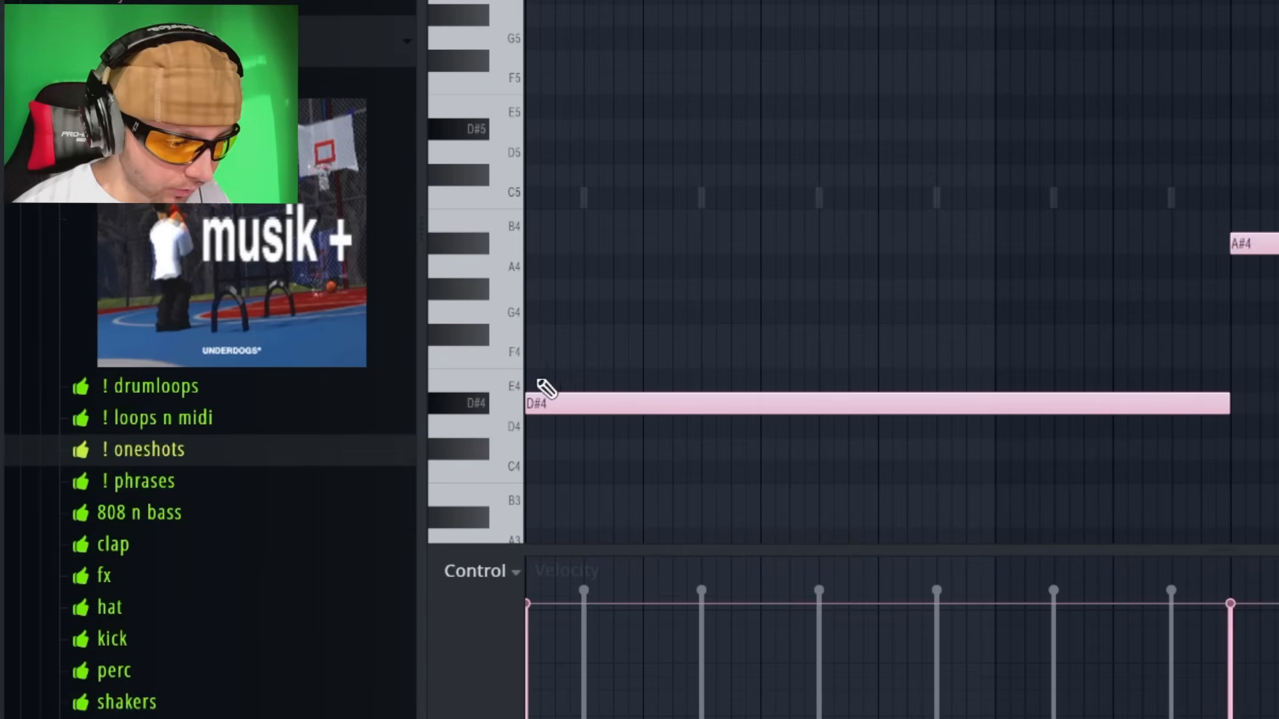
Add a full-length F#4 above the D#4 note by counting up in semitones and removing the helper notes between them.
click(556, 381)
click(553, 358)
click(536, 335)
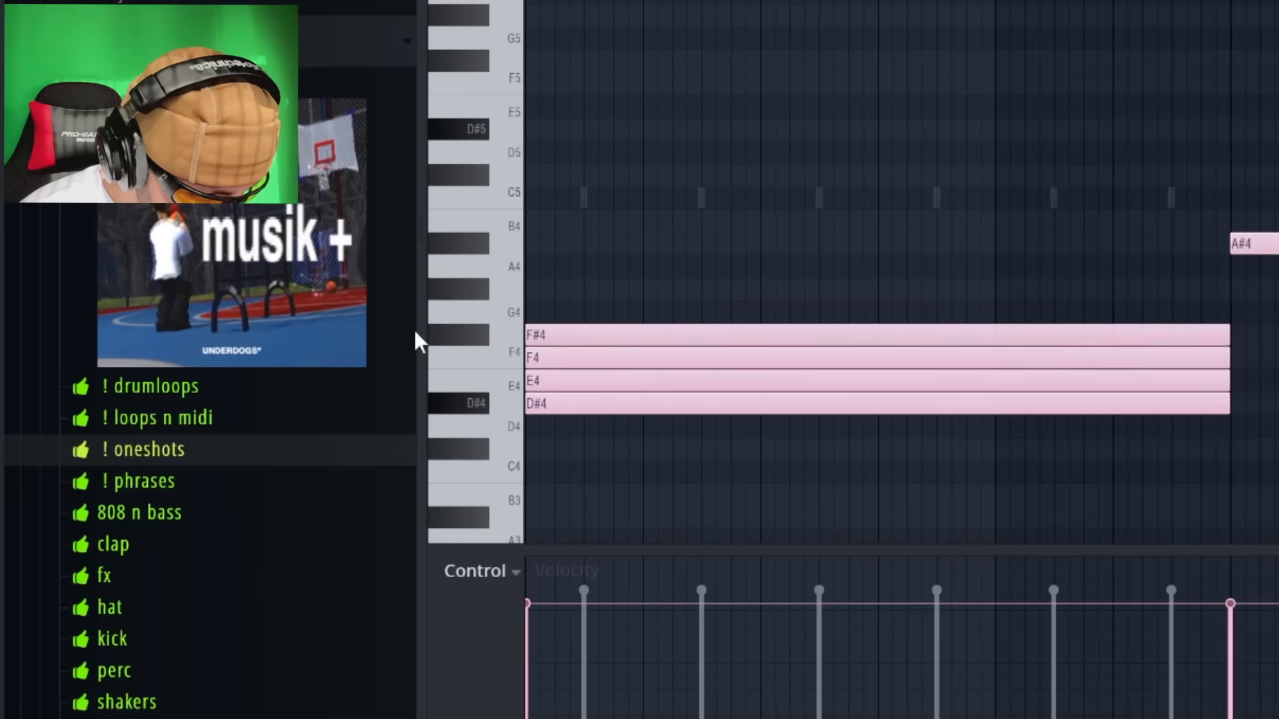
right_click(566, 358)
right_click(570, 381)
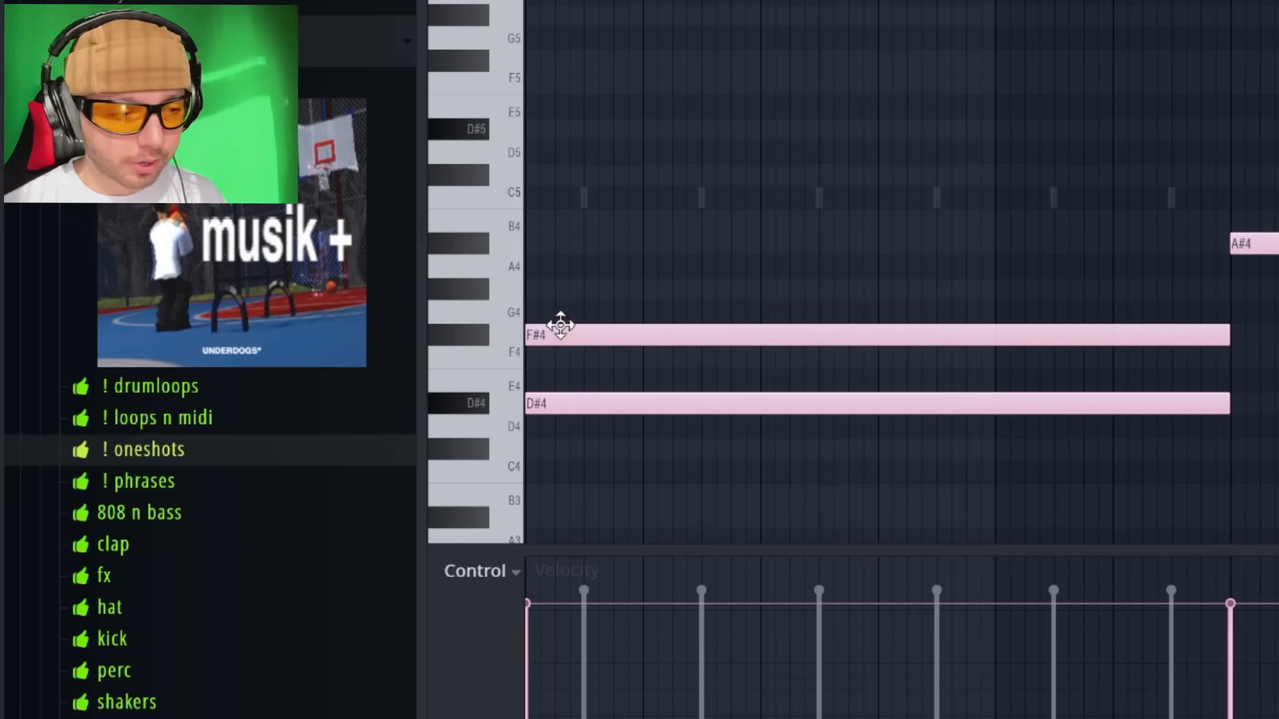
Count semitones up from F#4 to add a full-length A#4, removing the helper notes in between.
click(543, 312)
click(550, 289)
click(563, 266)
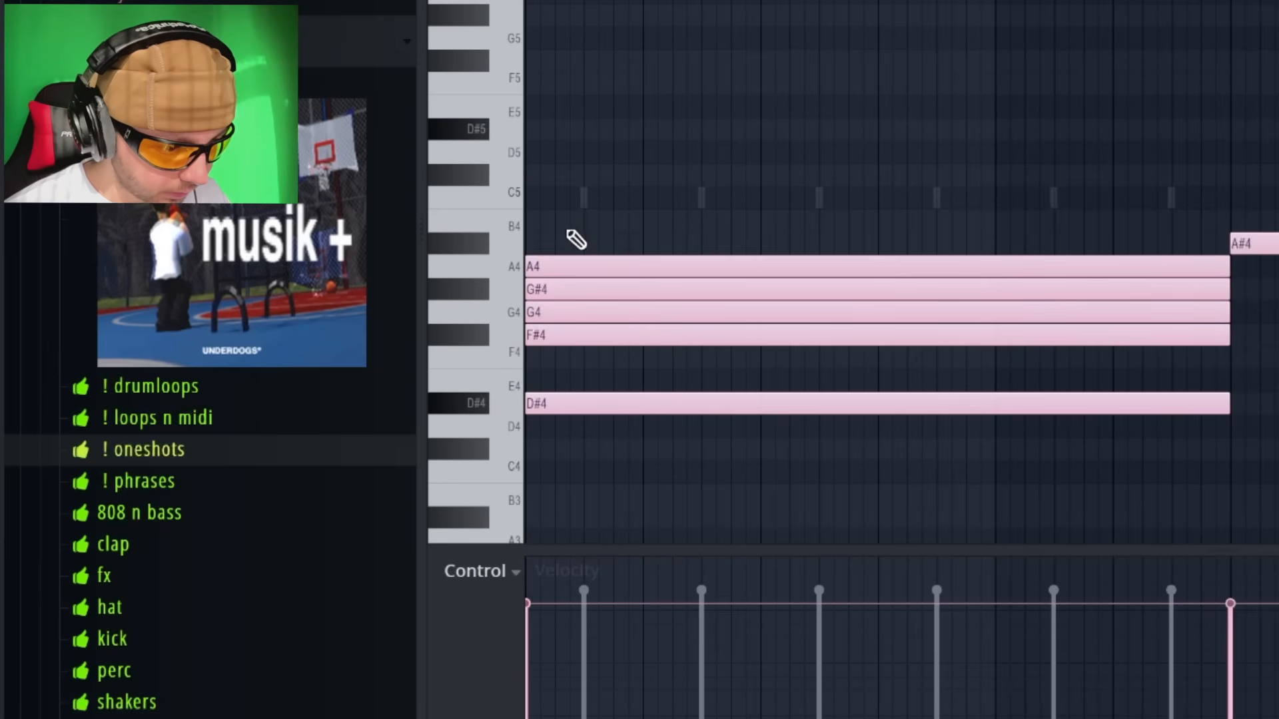
click(565, 245)
right_click(563, 267)
right_click(576, 290)
right_click(603, 311)
Raise the first chord's F#4 and A#4 by one octave and add a D#5 note of the same length.
drag(614, 189, 601, 347)
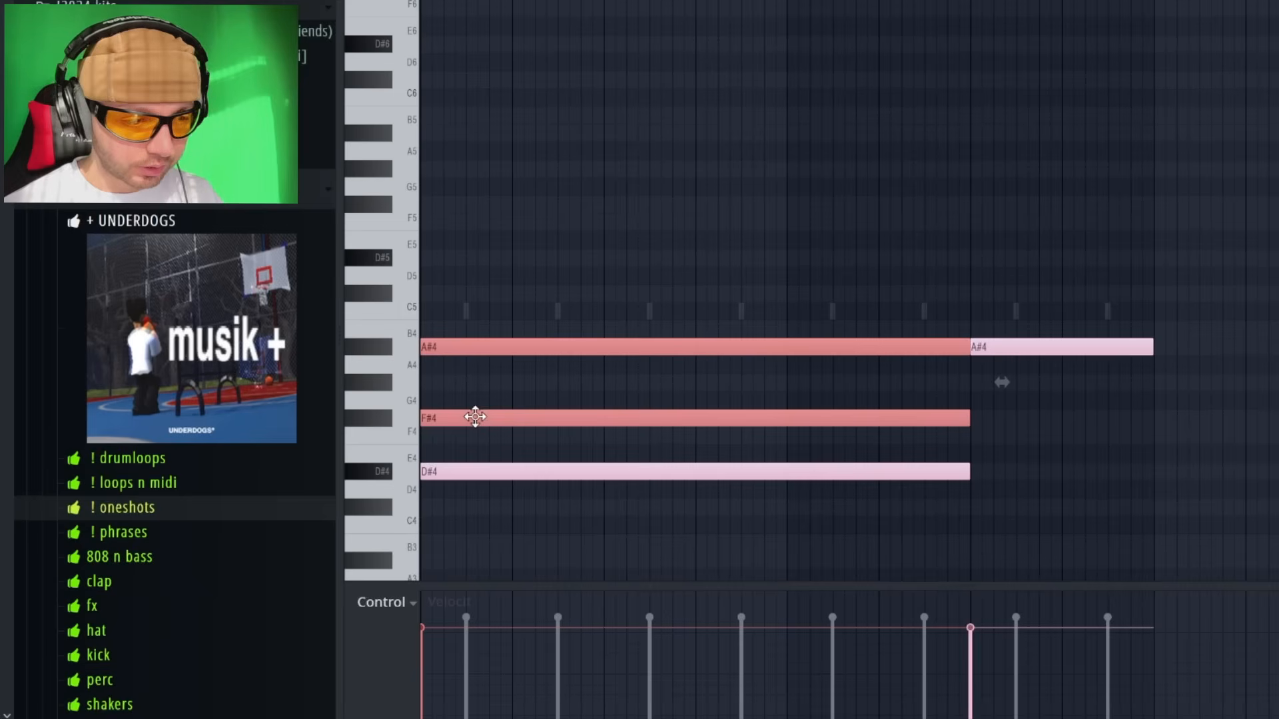
key(ctrl+Up)
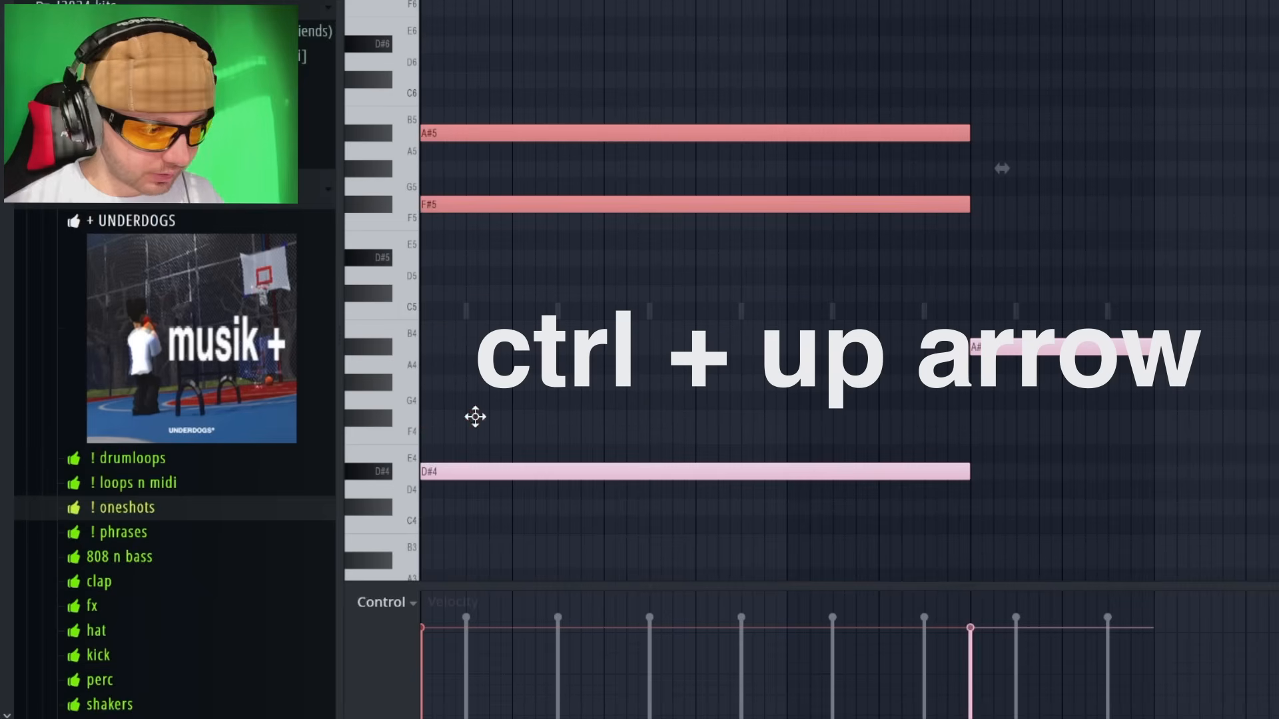
click(445, 260)
ctrl+click(493, 471)
Stack C#5 and F5 above the second chord's A#4 at matching length, removing the semitone helper notes.
click(1027, 348)
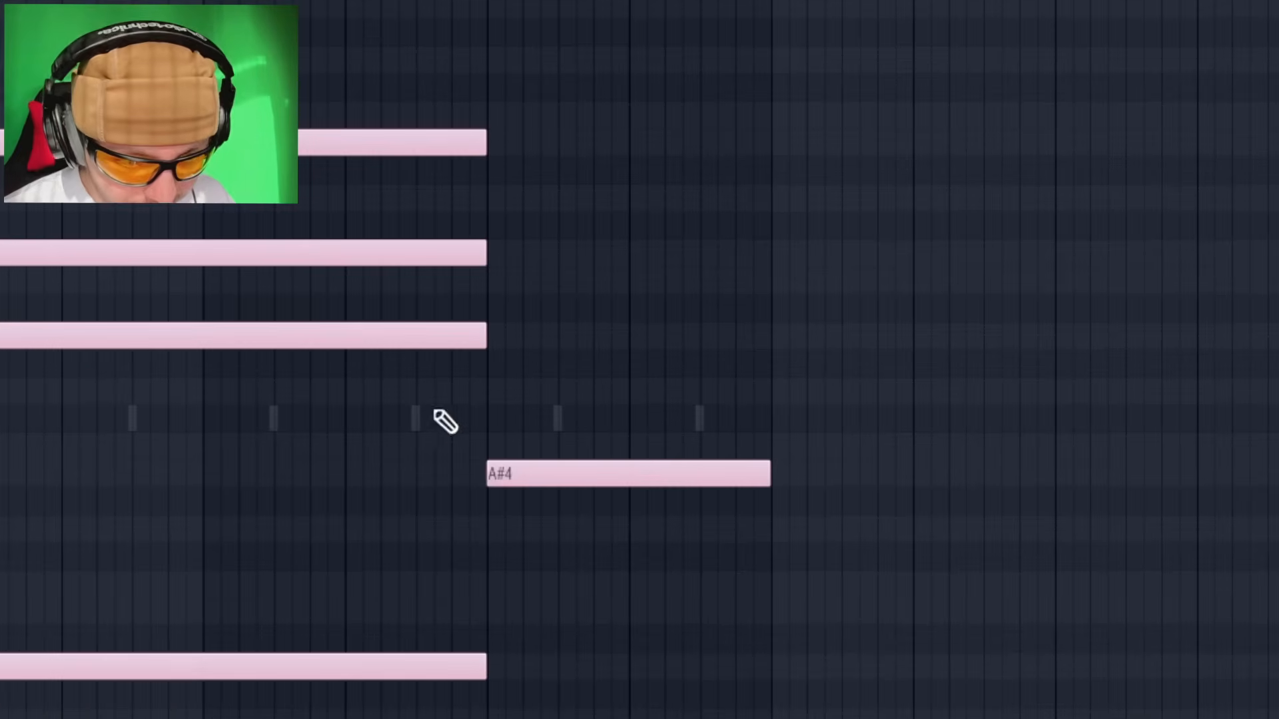
drag(496, 453, 491, 386)
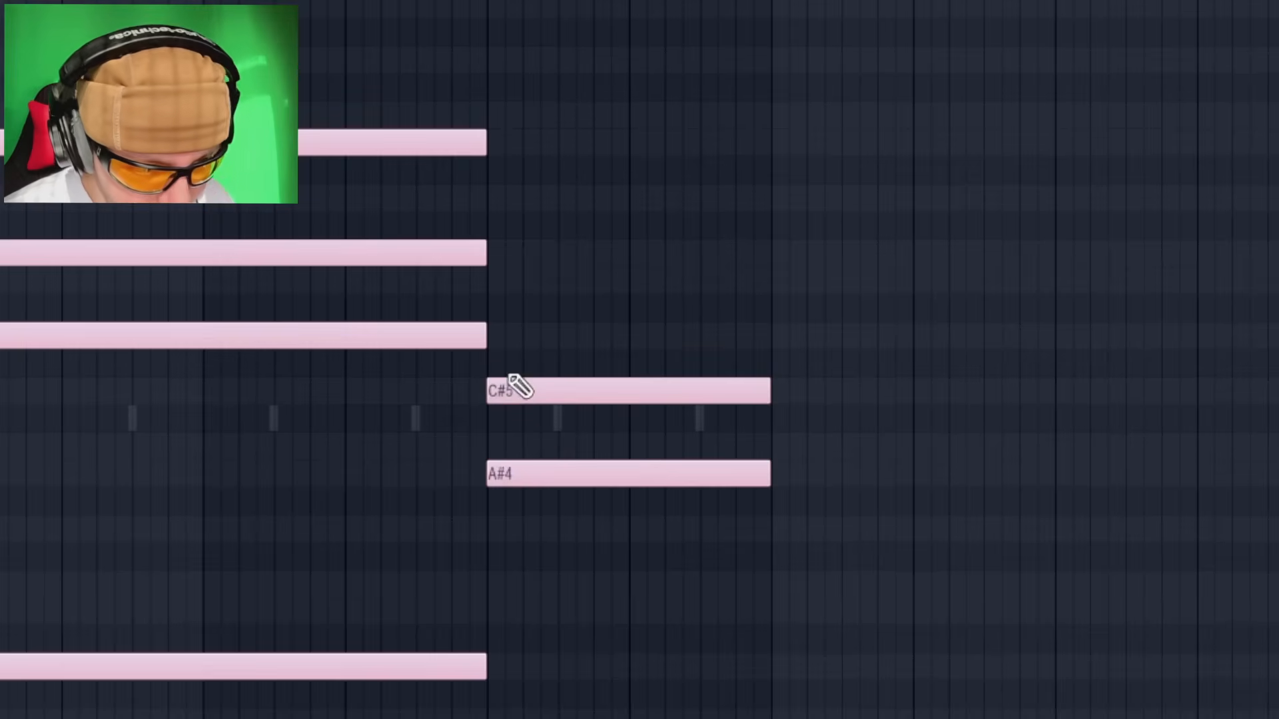
click(490, 363)
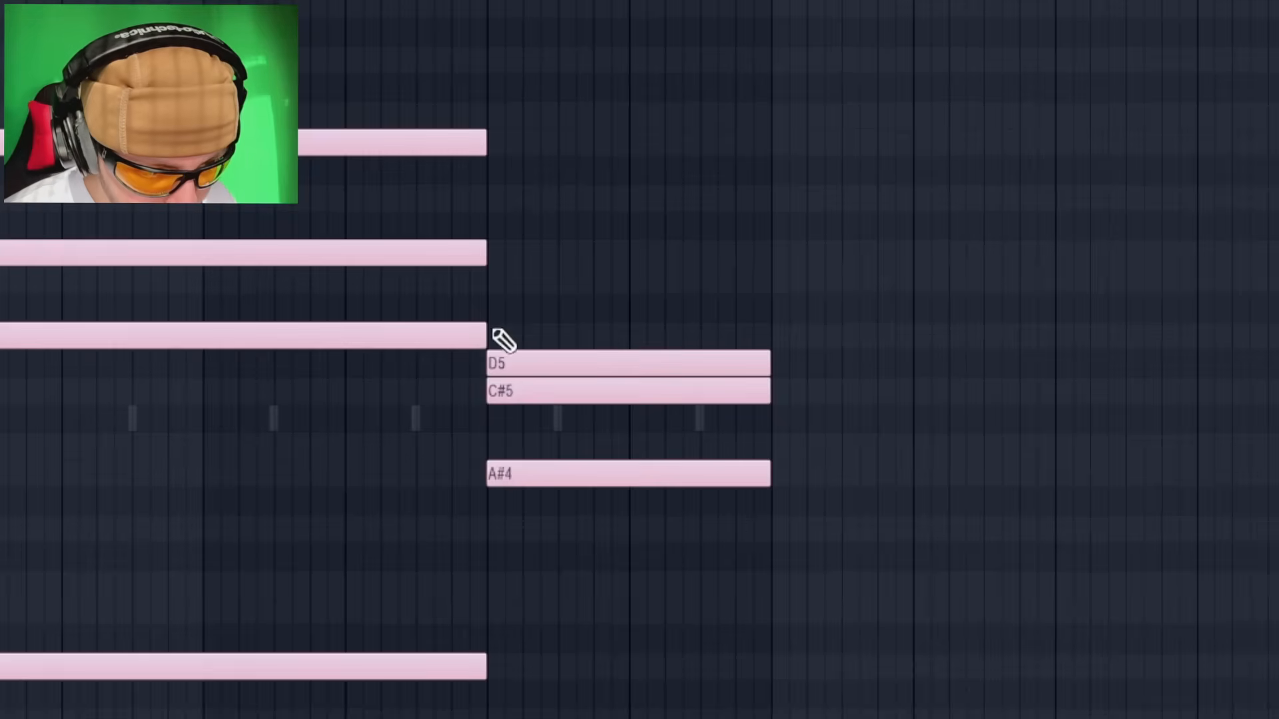
click(494, 331)
click(494, 307)
click(498, 283)
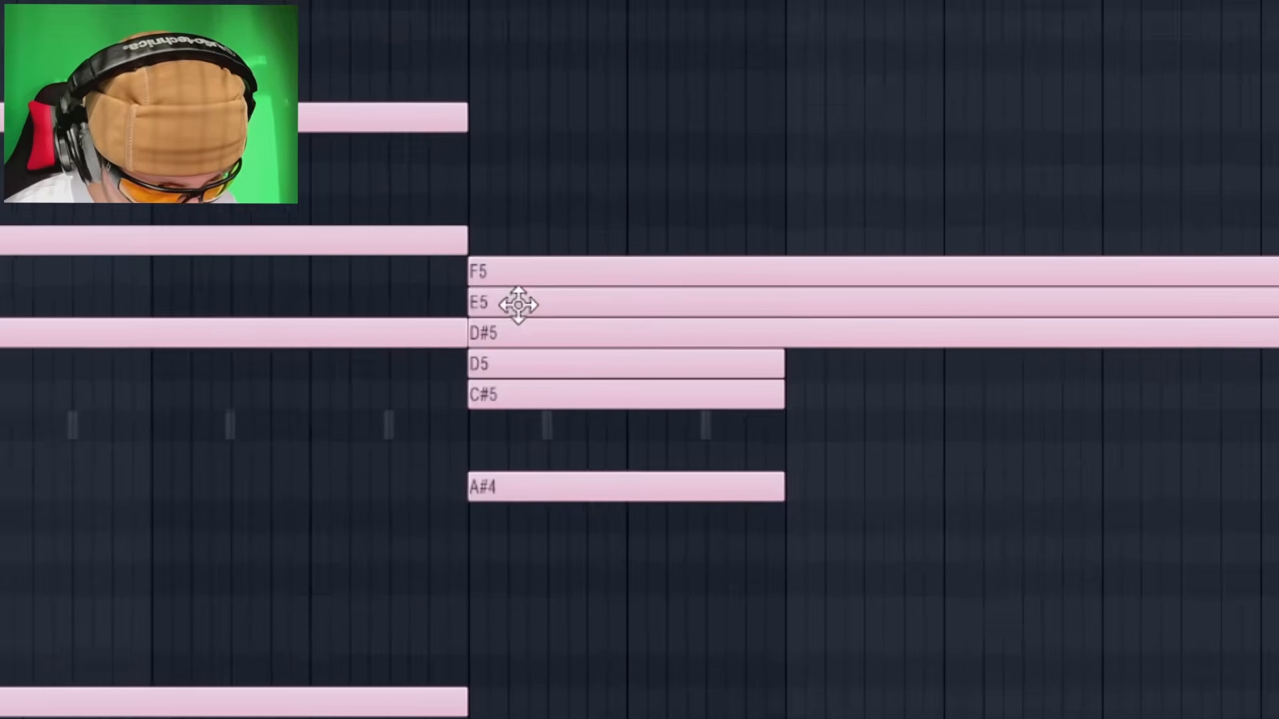
right_click(532, 310)
right_click(531, 325)
right_click(510, 368)
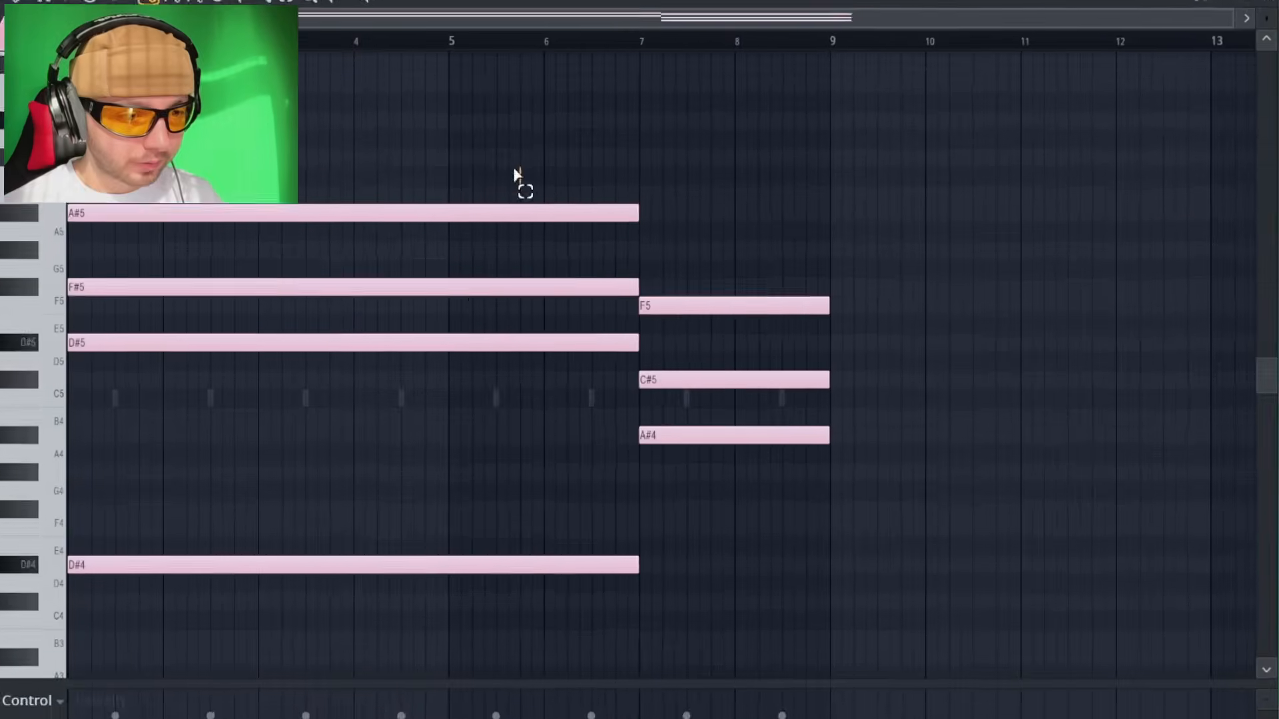
Complete the second chord with an A#5 note from bar 7 to bar 9 and play the progression.
drag(515, 170, 703, 490)
ctrl+click(500, 222)
click(587, 198)
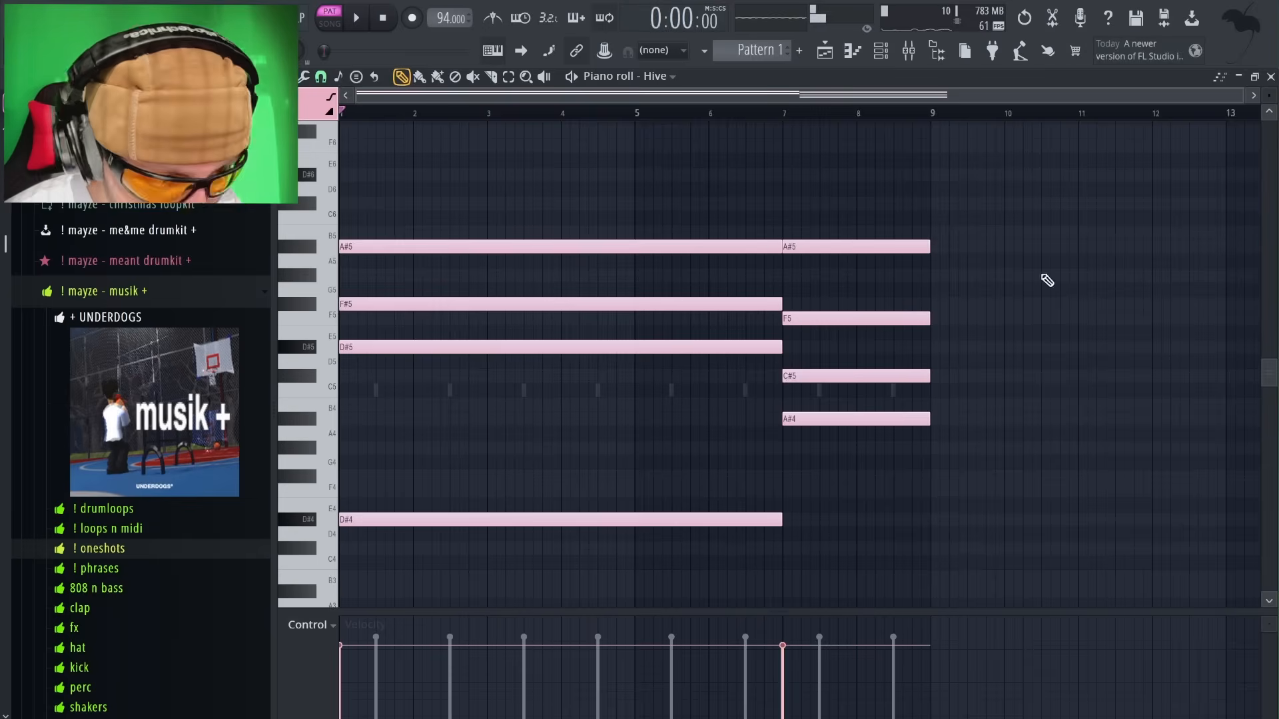
key(space)
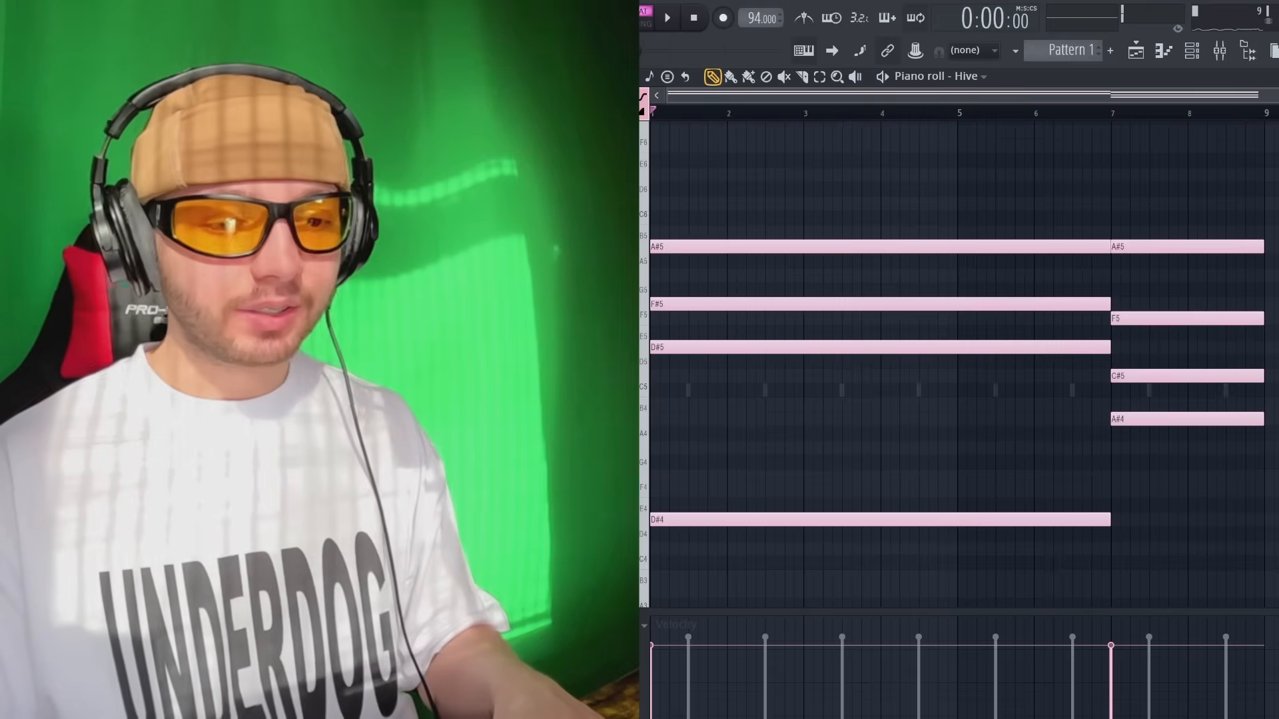
drag(1277, 197, 932, 553)
ctrl+click(978, 485)
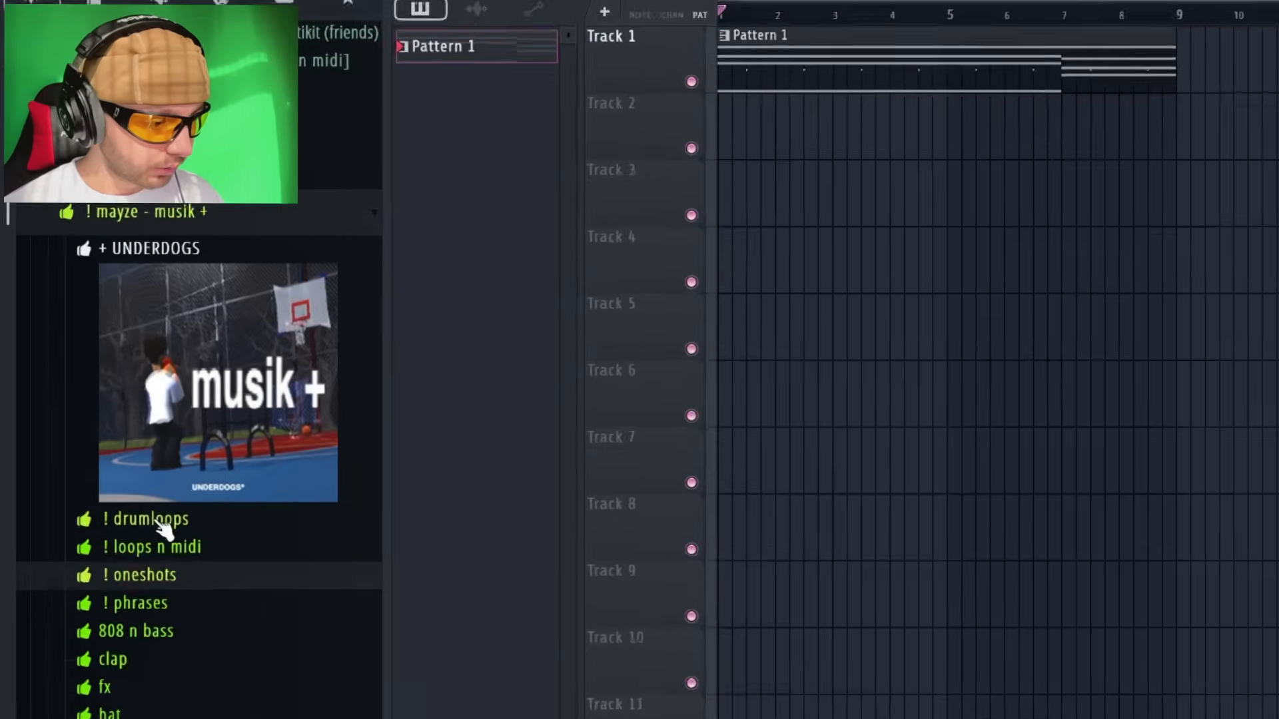
Audition loops in the ! drumloops folder and place "mayze - huh 91bpm [drumloop]" on Track 2 from bar 1.
click(120, 510)
scroll(226, 234, down, 2)
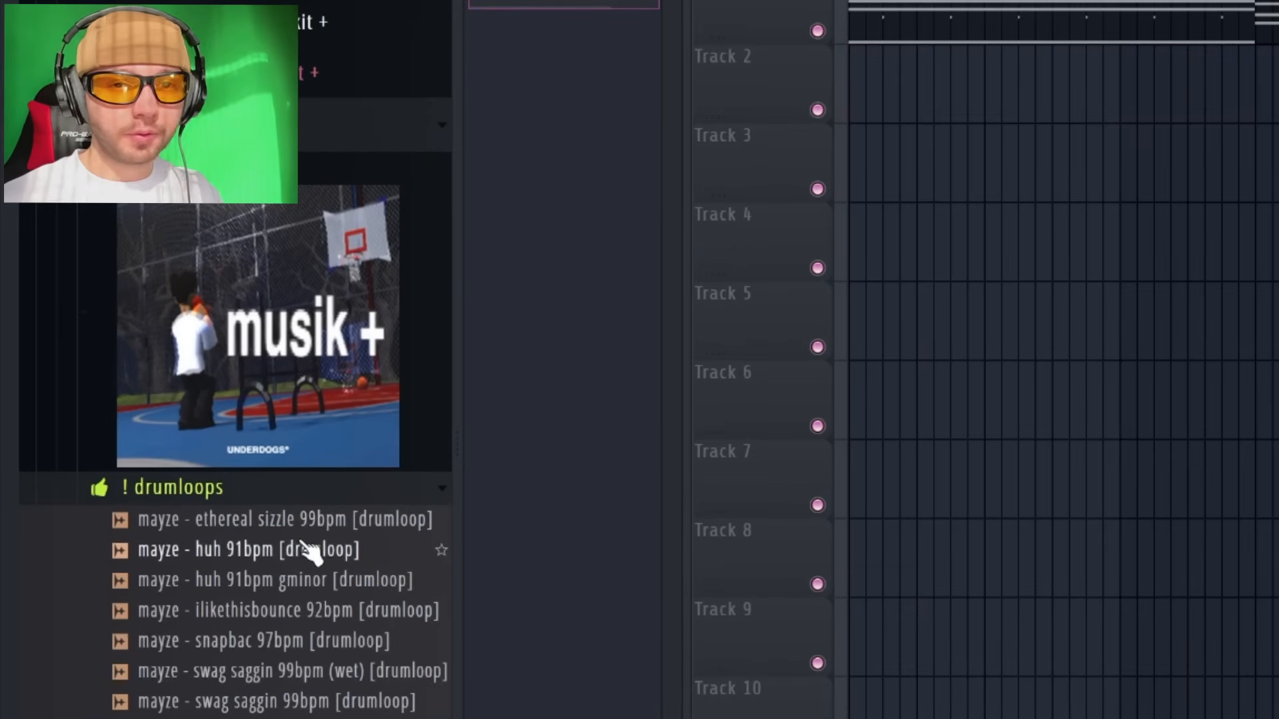
click(313, 580)
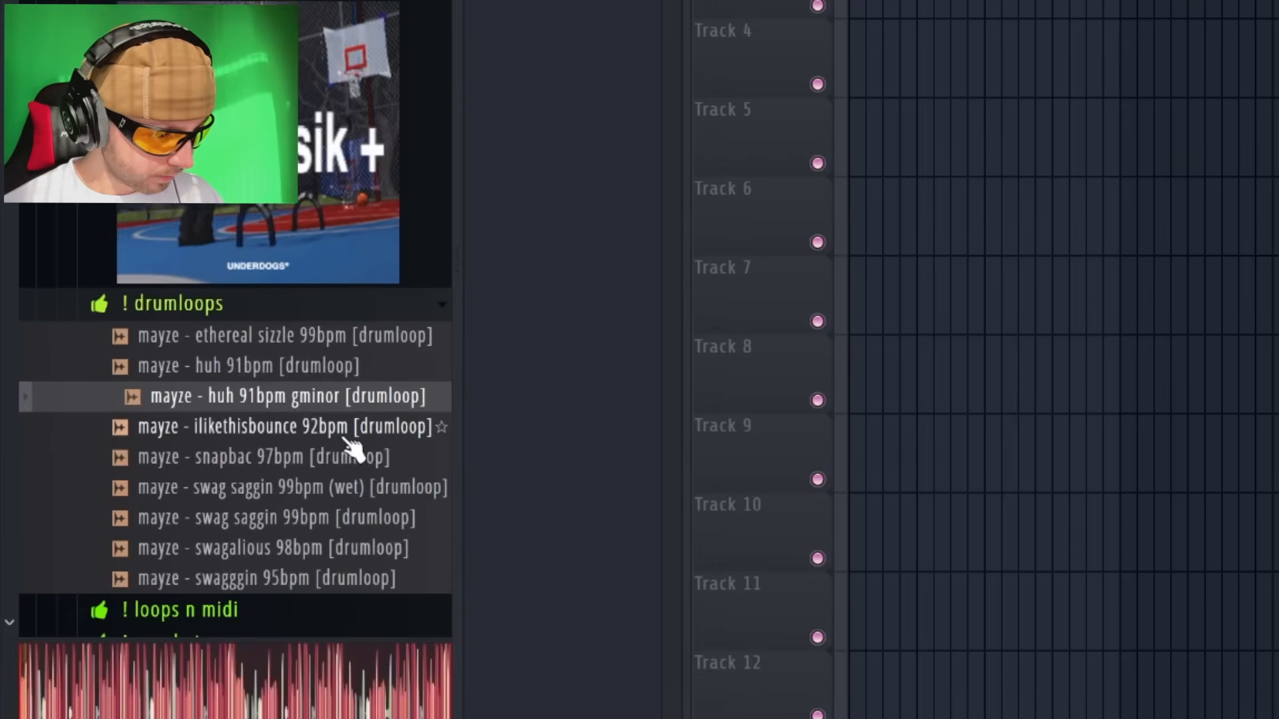
click(346, 610)
click(344, 403)
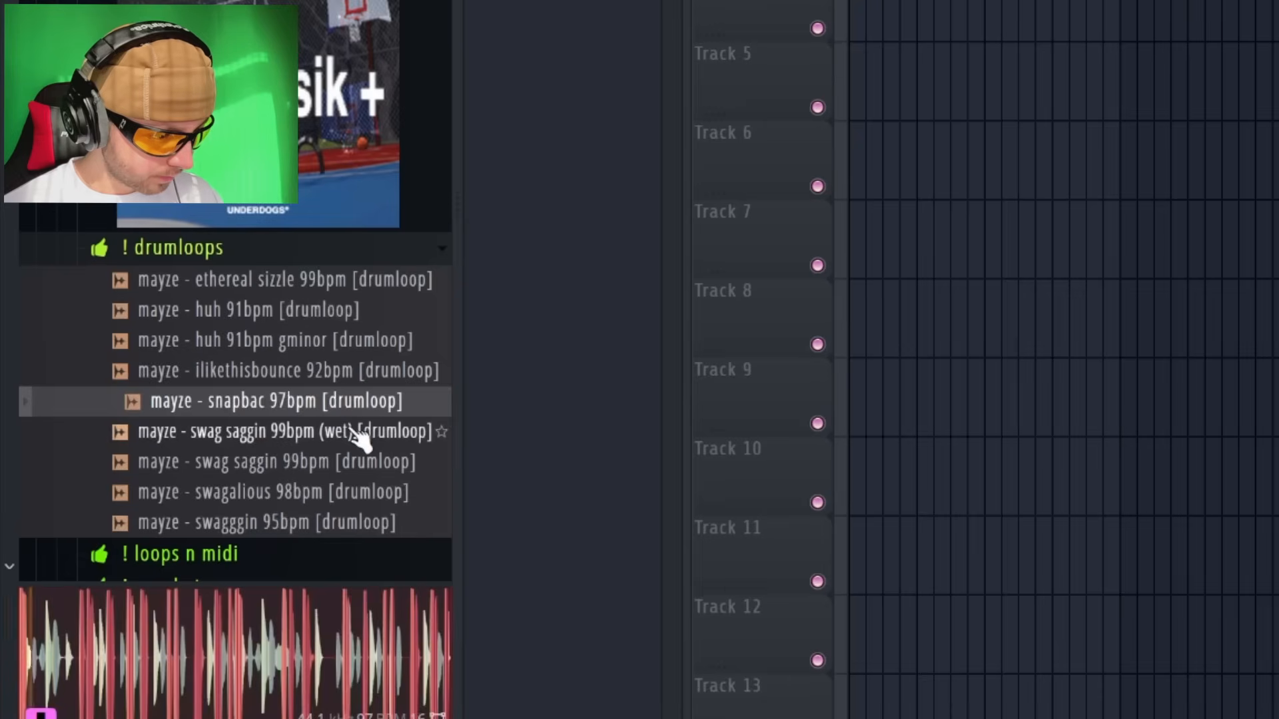
click(320, 431)
click(320, 314)
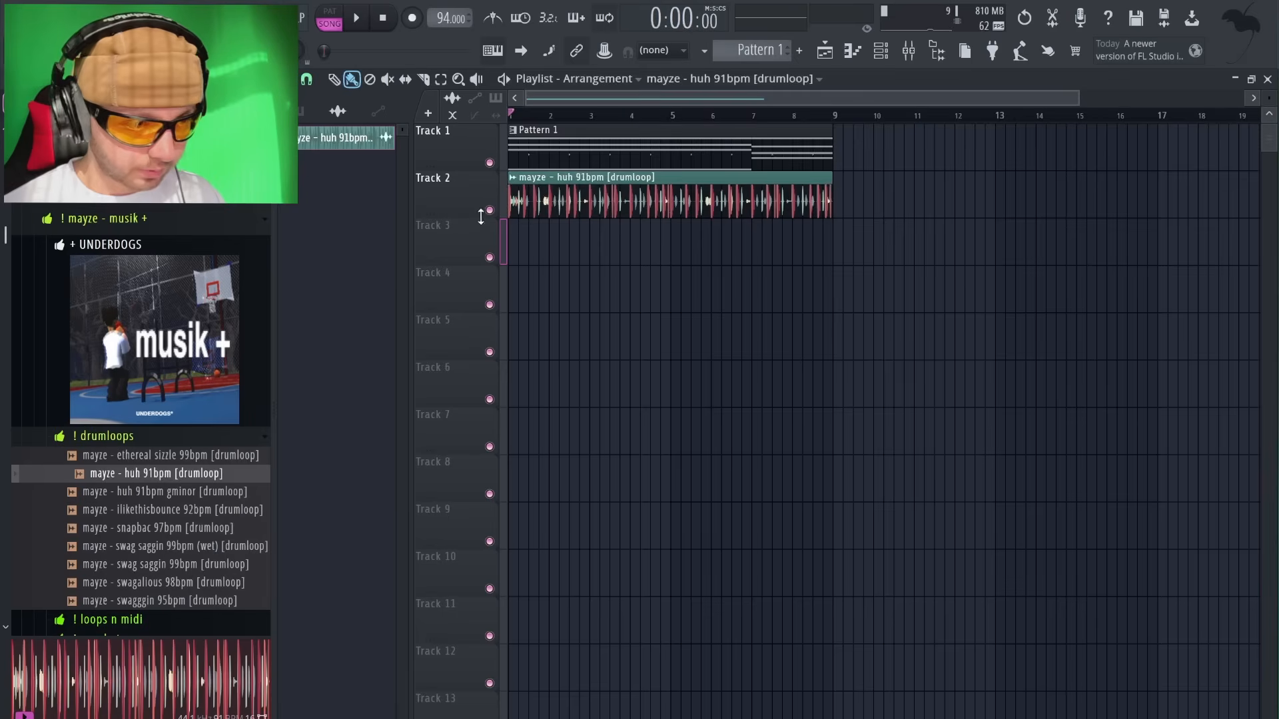
Examine the drum loop's waveform against Pattern 1 in the playlist and play both together.
scroll(804, 239, up, 2)
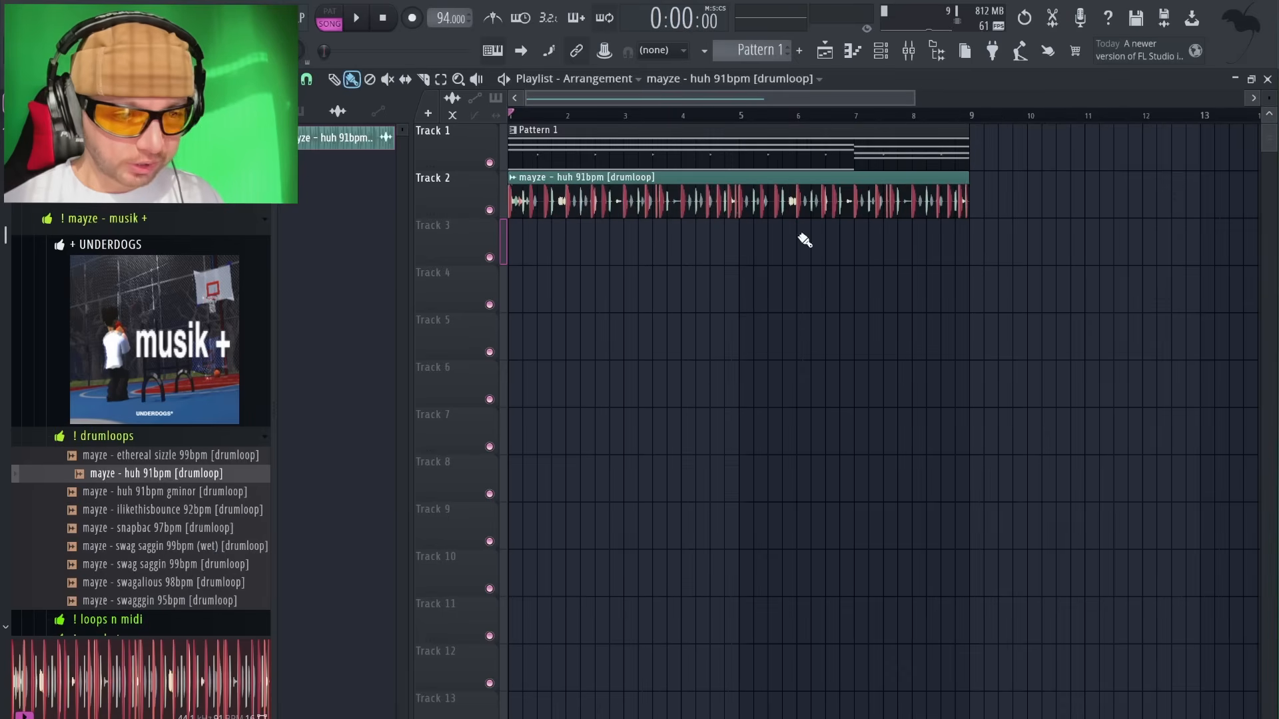
scroll(448, 212, up, 3)
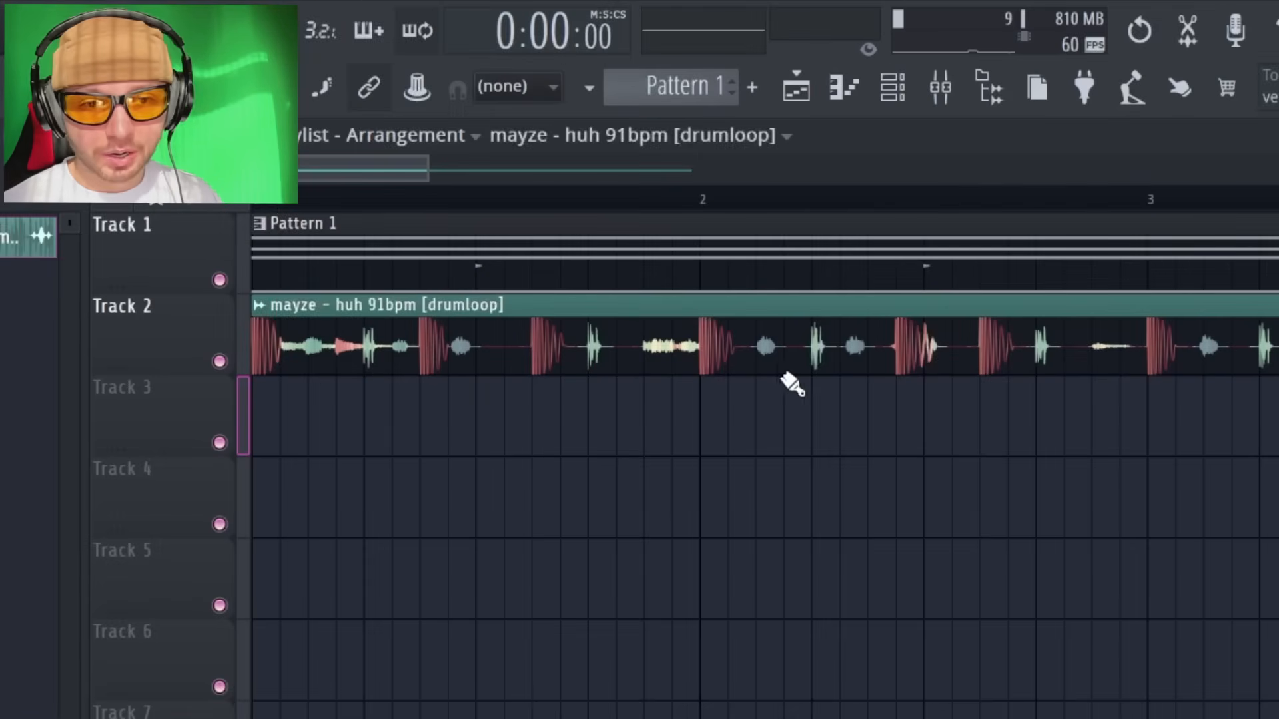
scroll(793, 383, down, 2)
scroll(566, 362, down, 1)
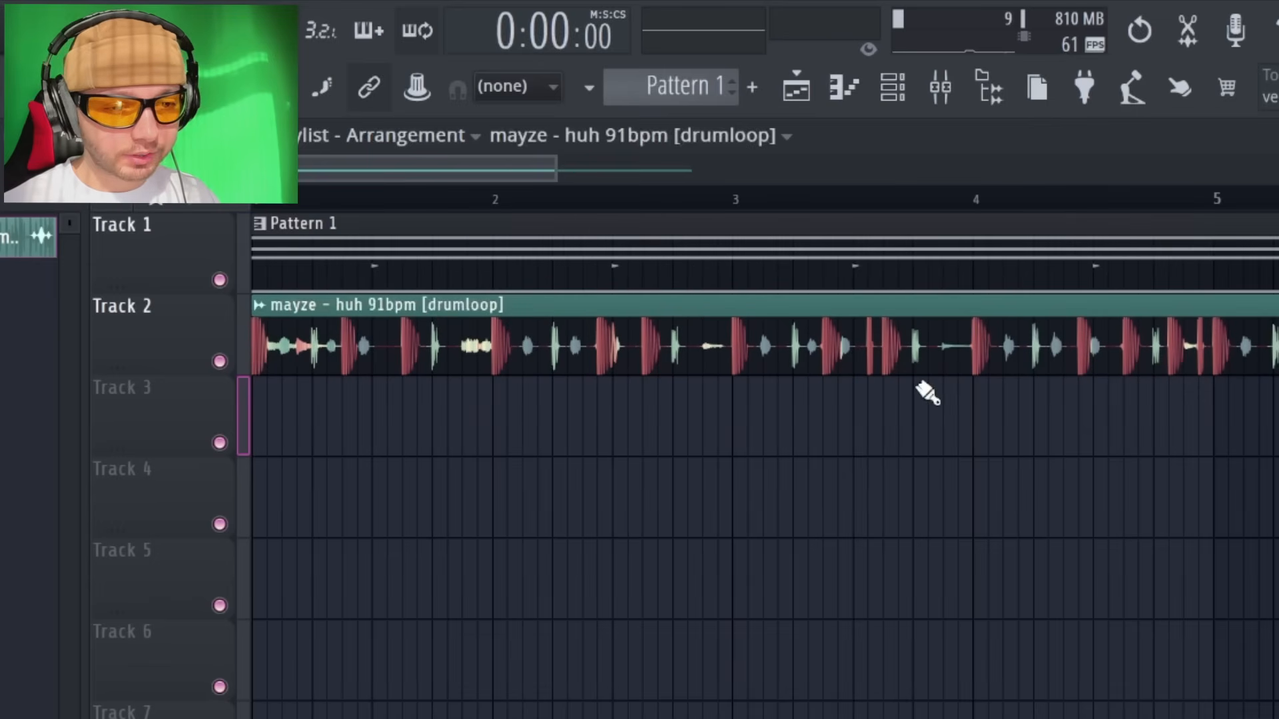
scroll(573, 403, down, 2)
key(space)
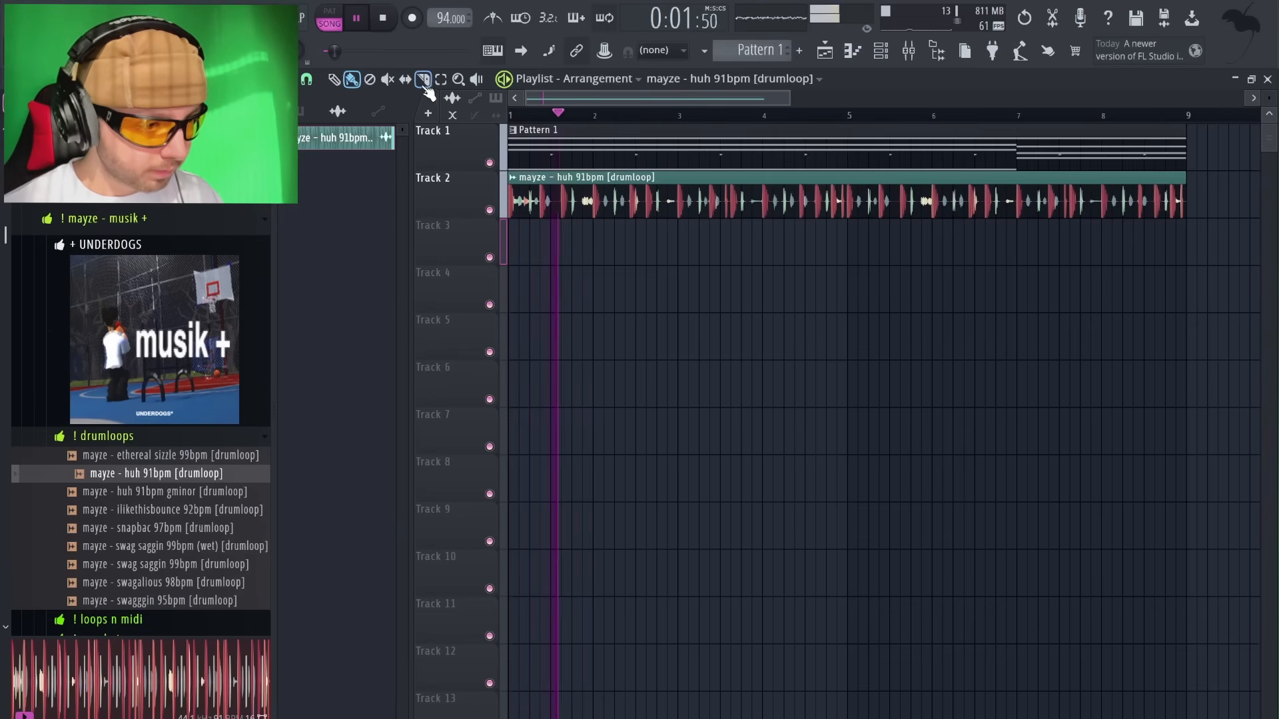
key(p)
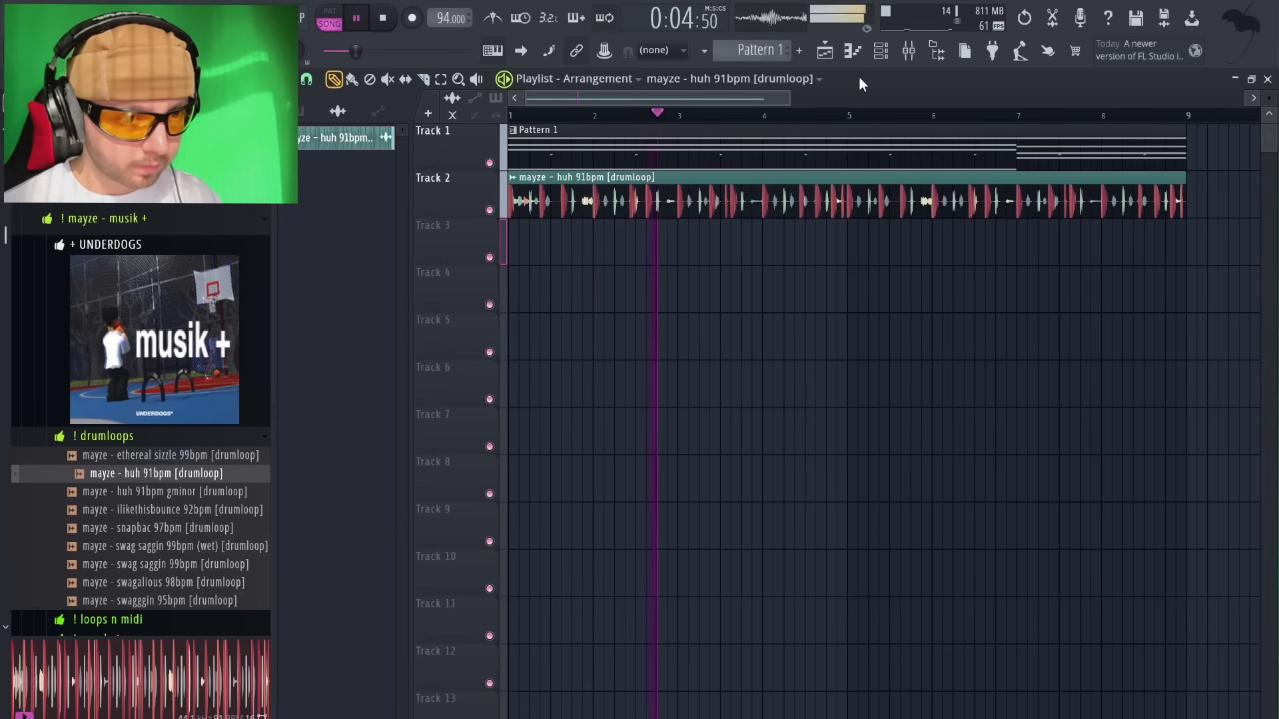
Set up a second Hive channel with the MC Crub preset from 03 Mono Leads and close its window.
click(881, 51)
key(space)
click(423, 154)
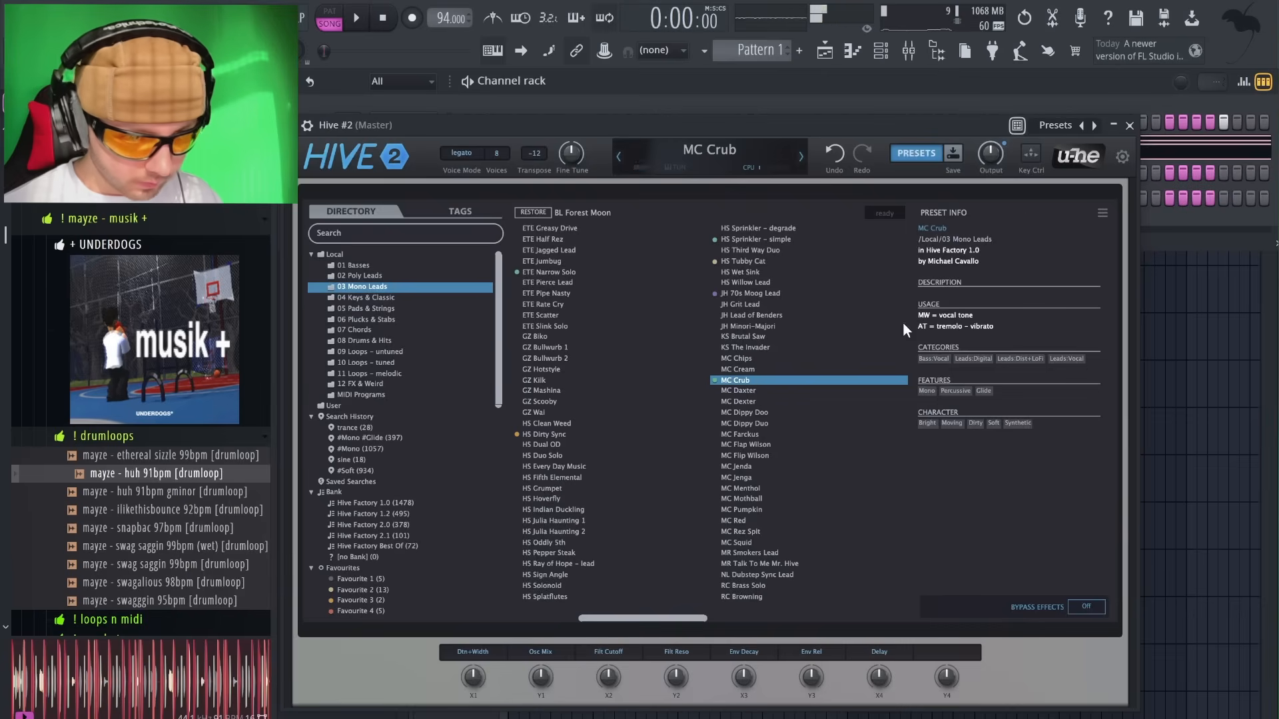
click(1129, 125)
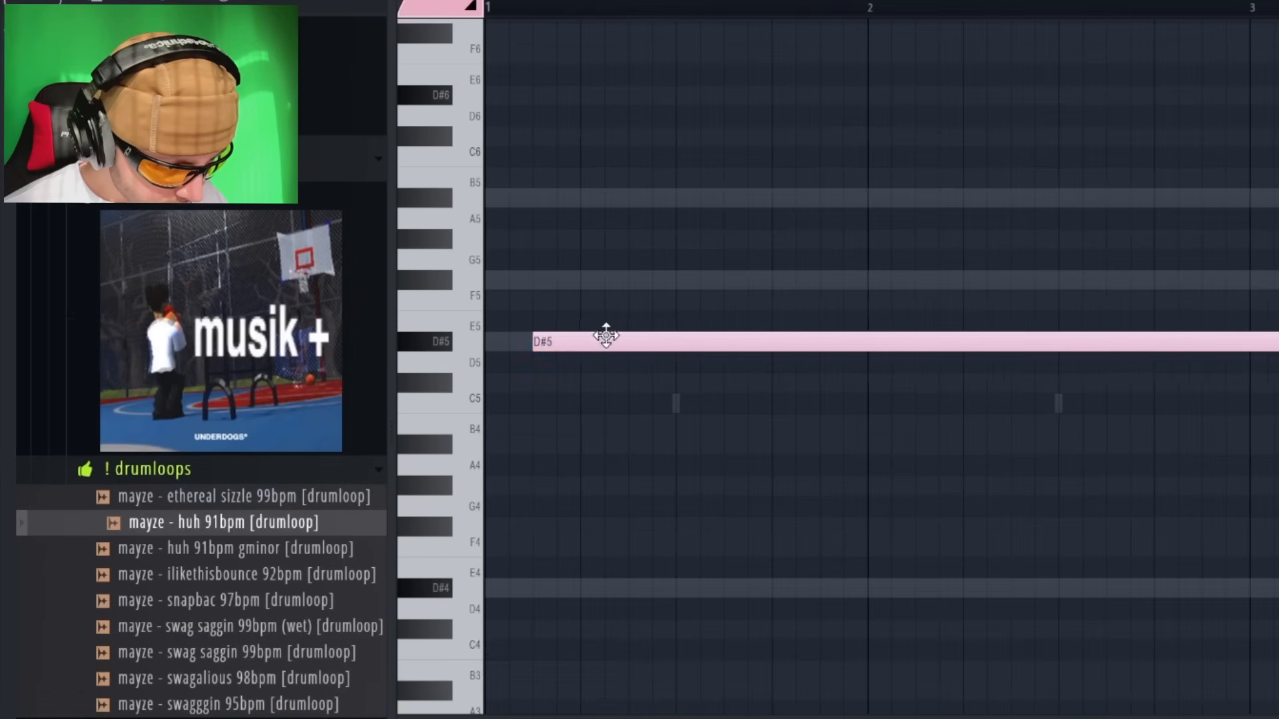
Begin a Hive #2 melody in bar 1 with short overlapping D#5 and F5 notes, followed by D#5, A#4, C#5 and D#5.
drag(605, 334, 538, 345)
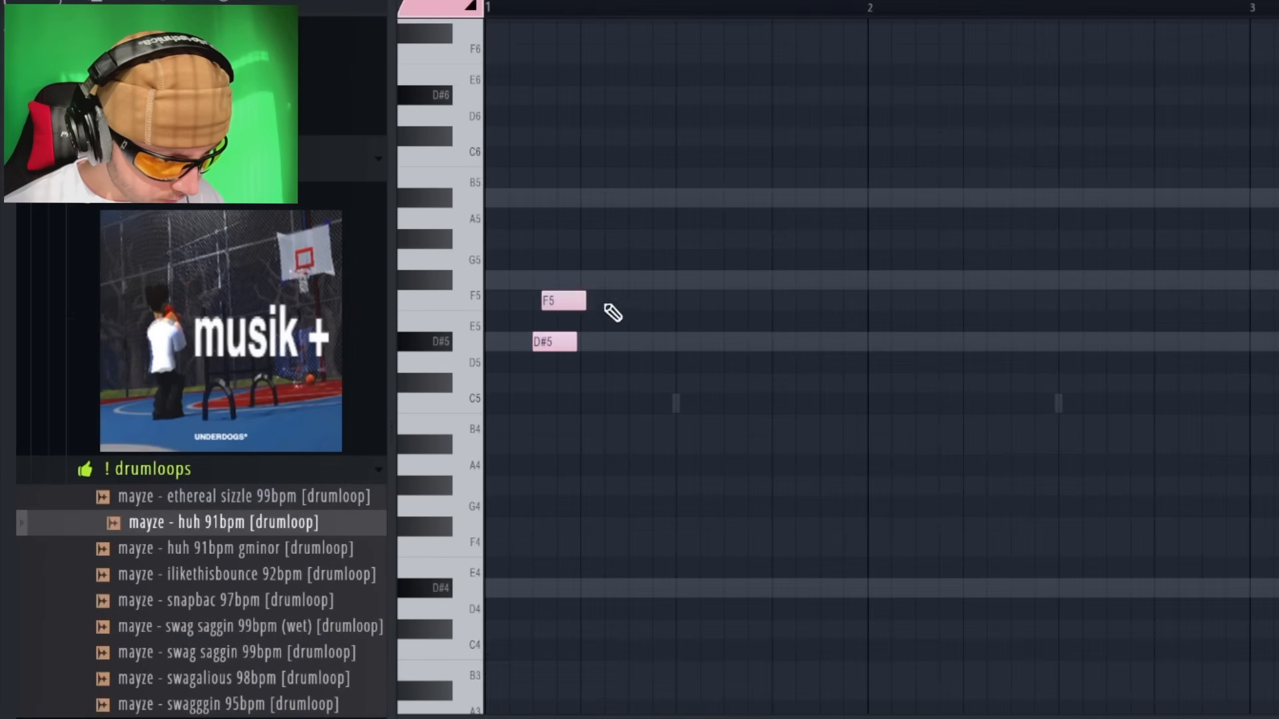
drag(567, 298, 577, 300)
key(space)
key(space)
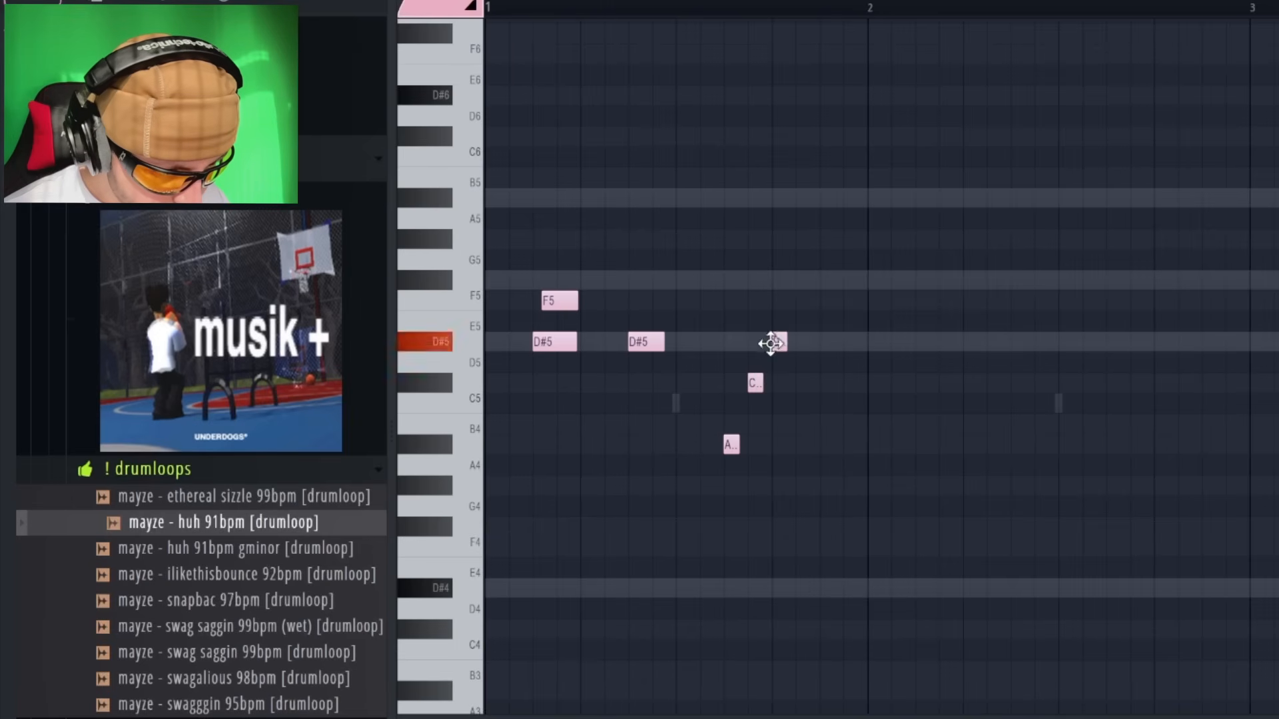
Remove the bar 1 C#5 and continue the melody through bar 2 with short D#5, F5 and C#5 notes.
key(space)
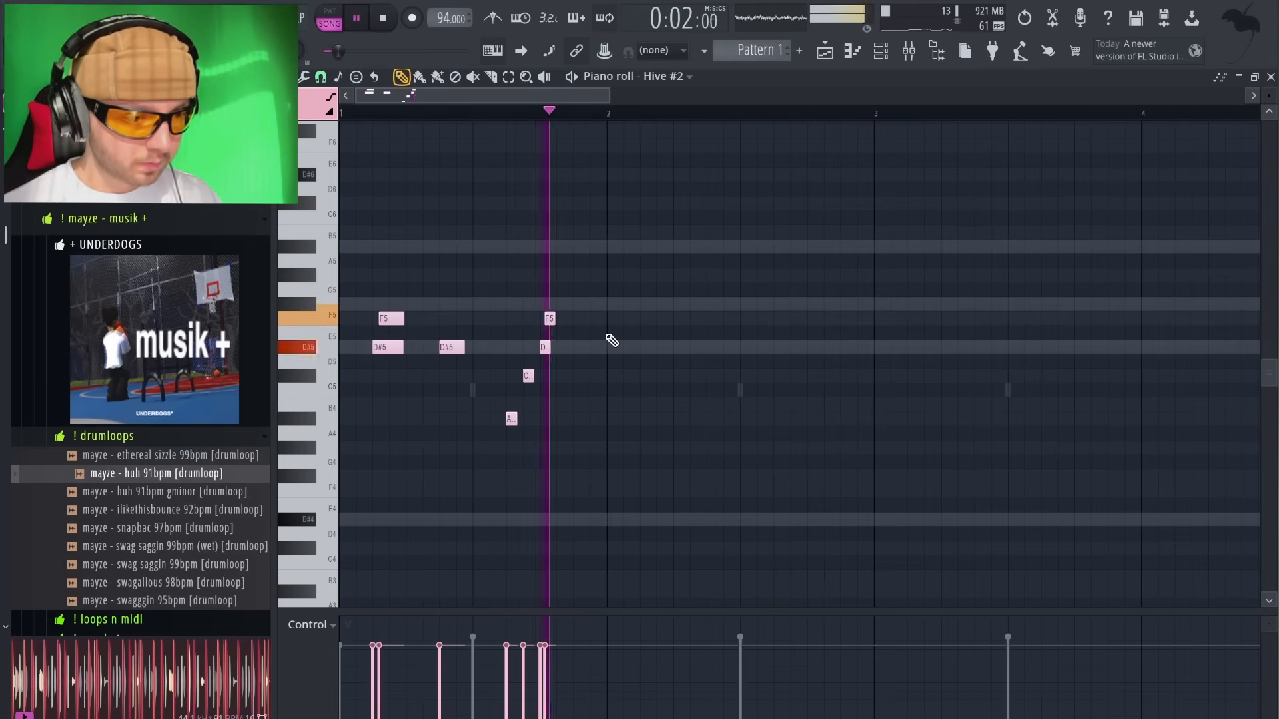
right_click(527, 376)
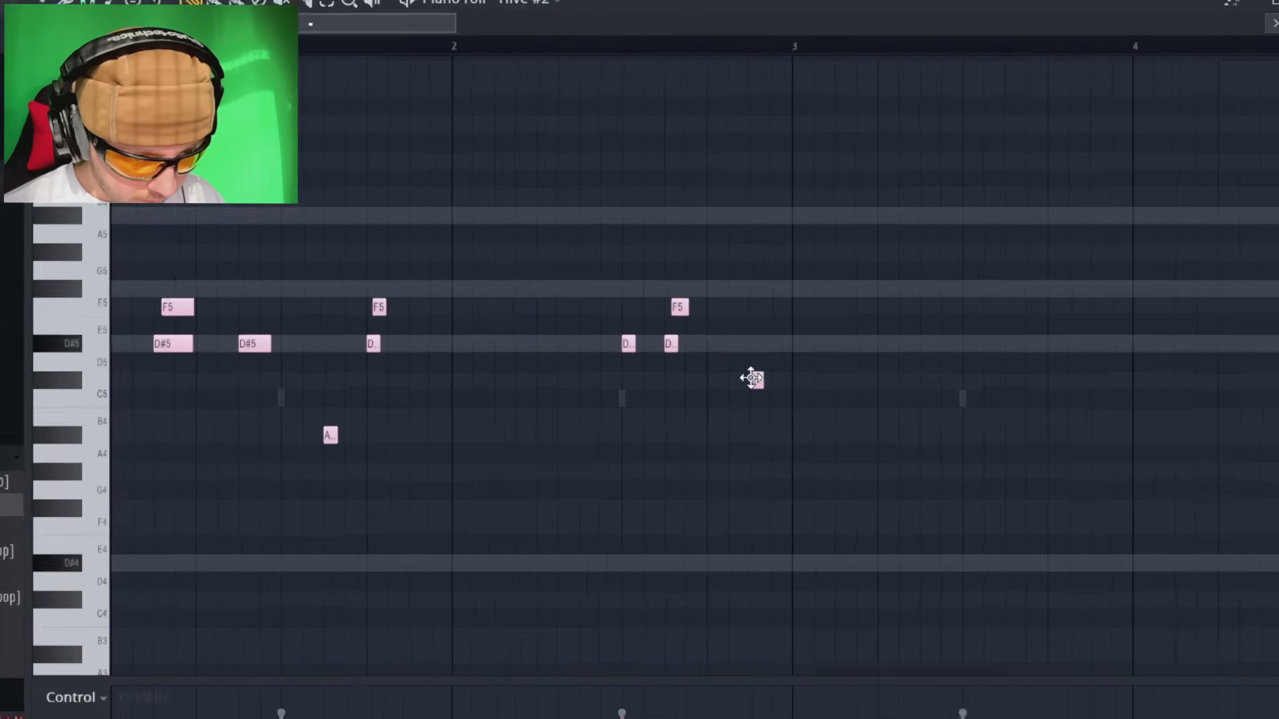
click(847, 348)
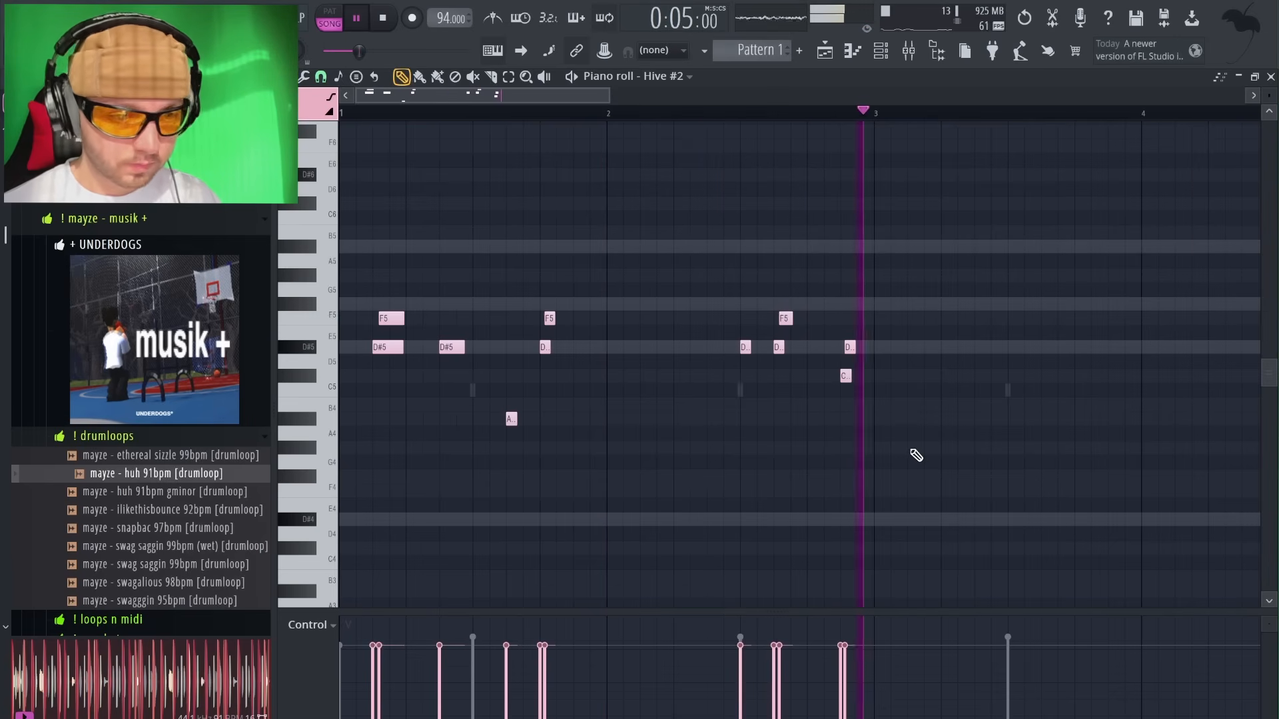
Add a bar 4 phrase of rising G#4, A#4 and C#5 notes, followed by alternating D#5 and F5 notes.
scroll(918, 452, down, 3)
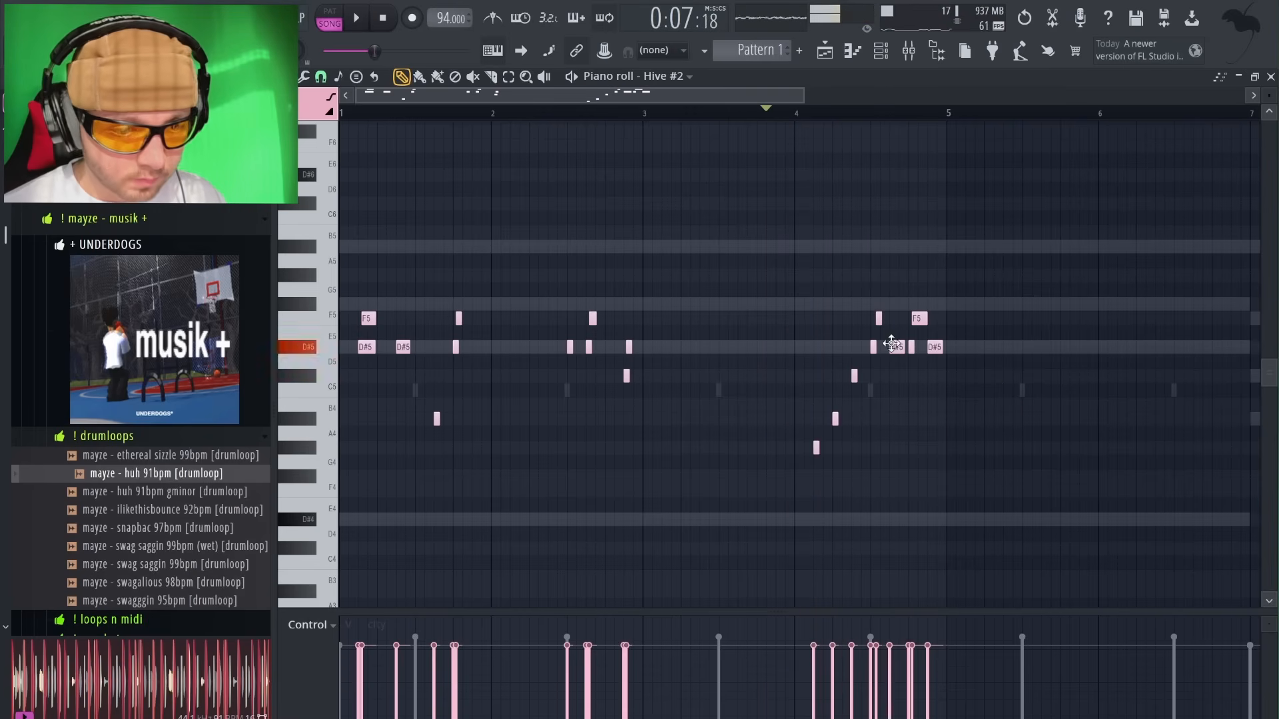
scroll(913, 348, up, 3)
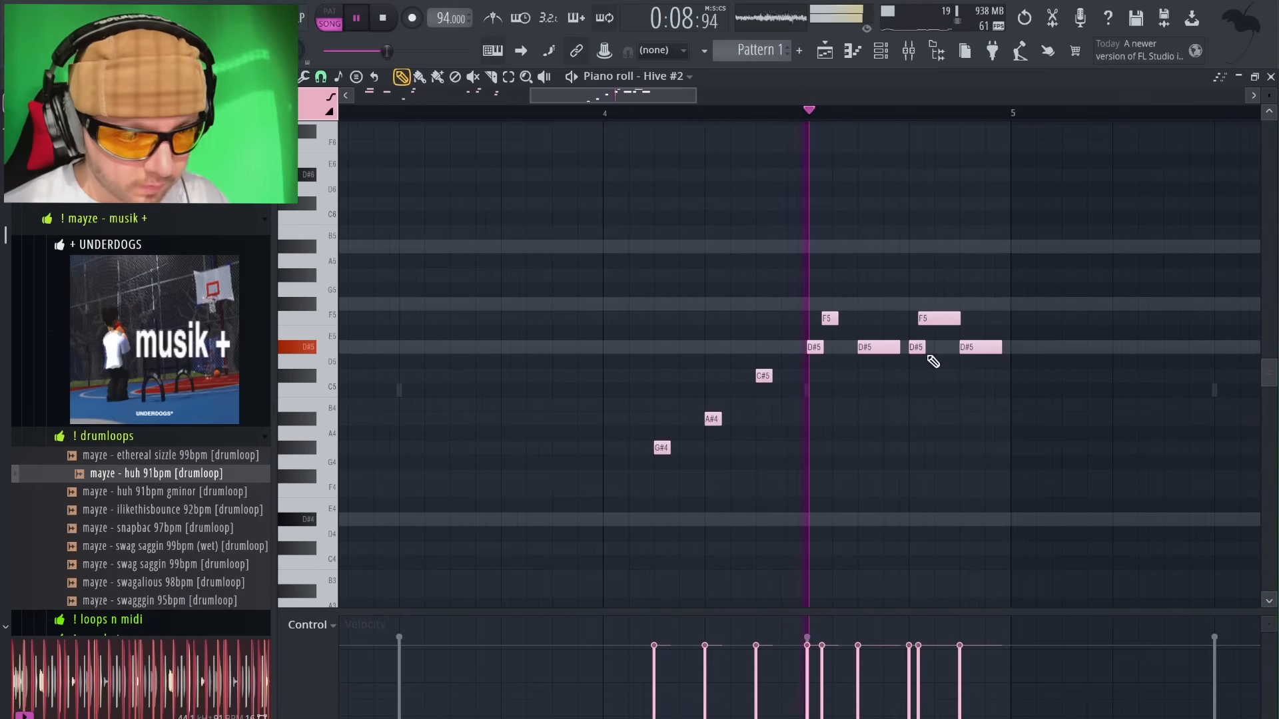
Carry the melody through bars 5 to 7 with short D#5, F5 and C#5 notes, adding G#5 and A#5 at bar 7 and A#5 in bar 4.
scroll(931, 361, down, 3)
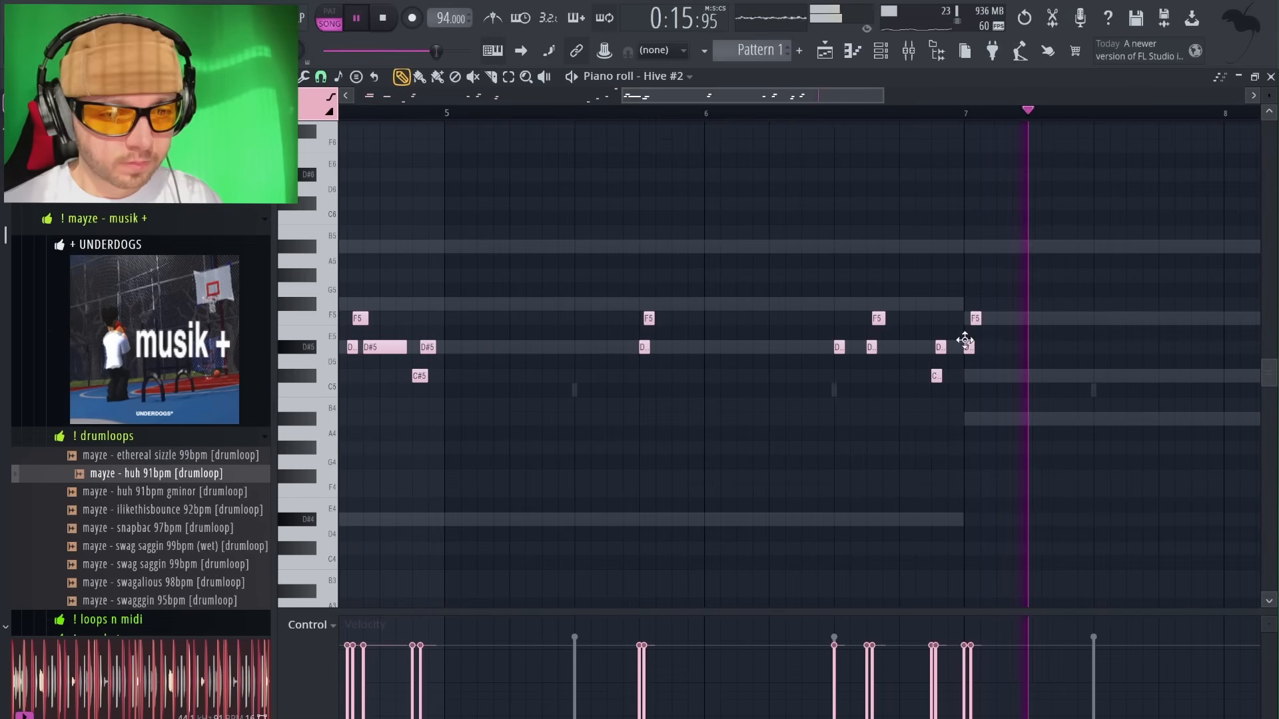
scroll(973, 326, down, 2)
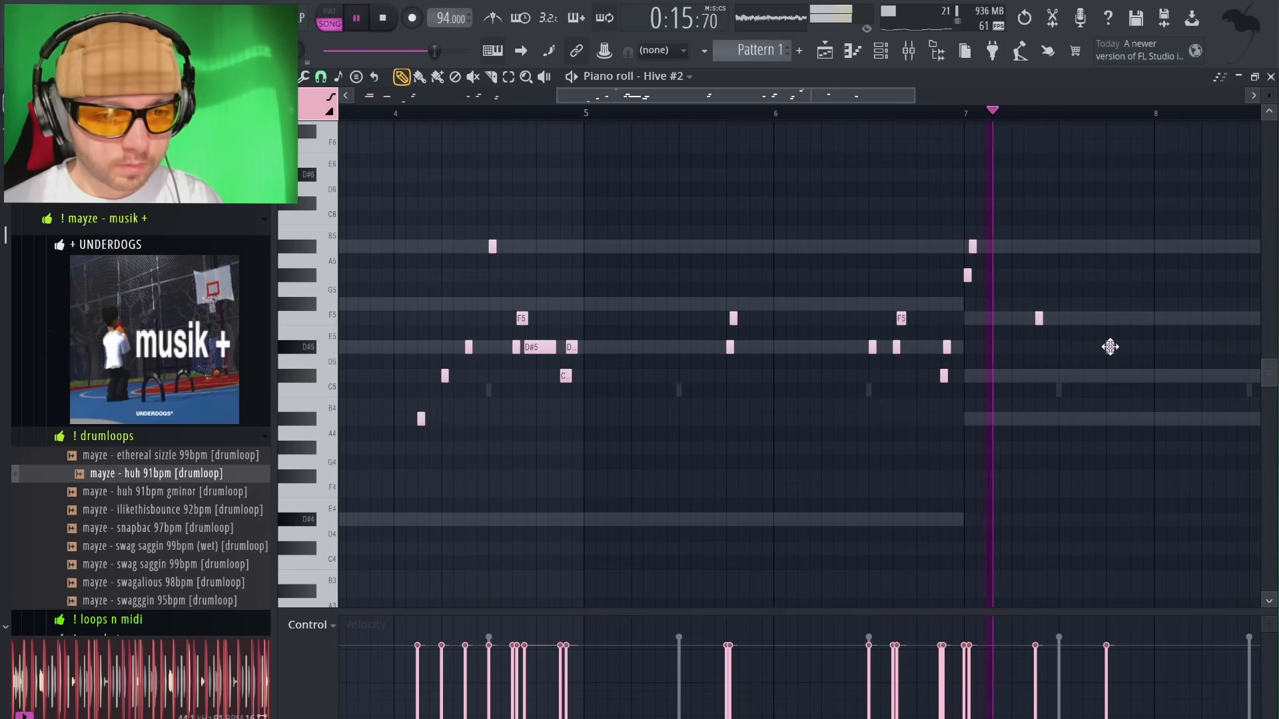
scroll(1110, 347, down, 3)
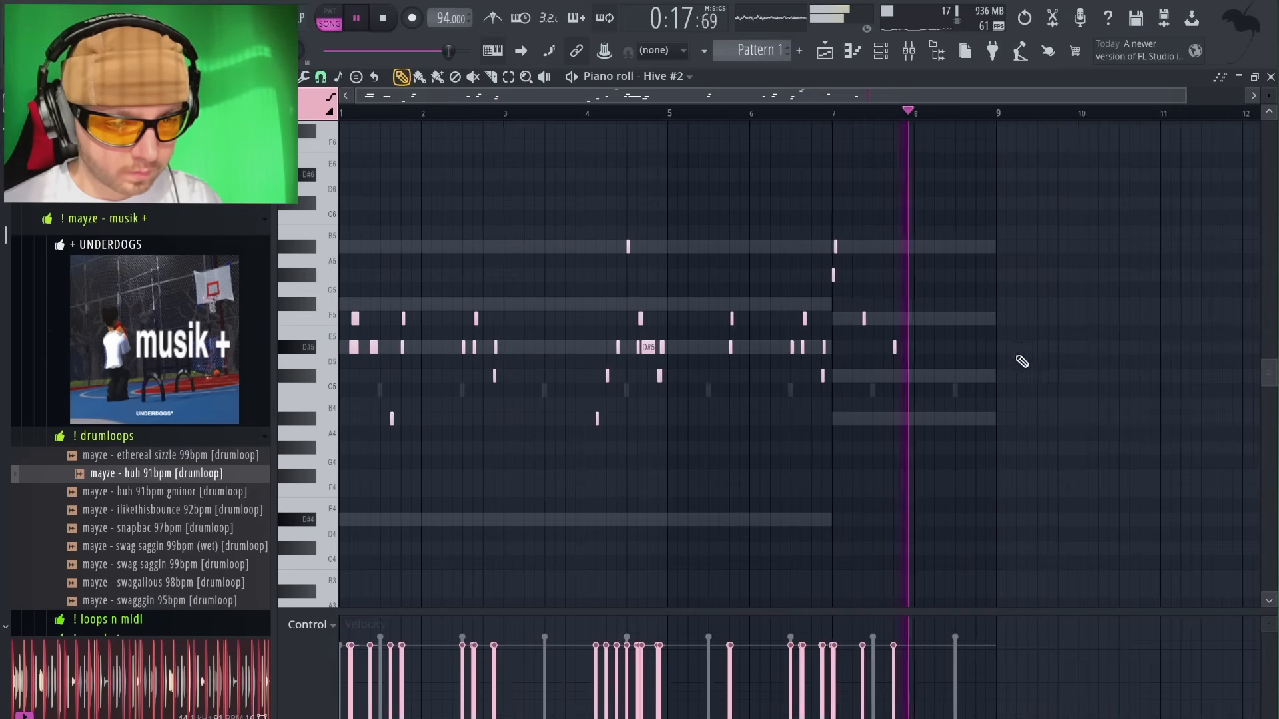
Copy the bar 4 phrase into bar 8 of the Hive #2 melody.
scroll(1027, 333, up, 1)
key(ctrl+v)
key(ctrl+d)
scroll(1041, 423, down, 2)
key(ctrl+a)
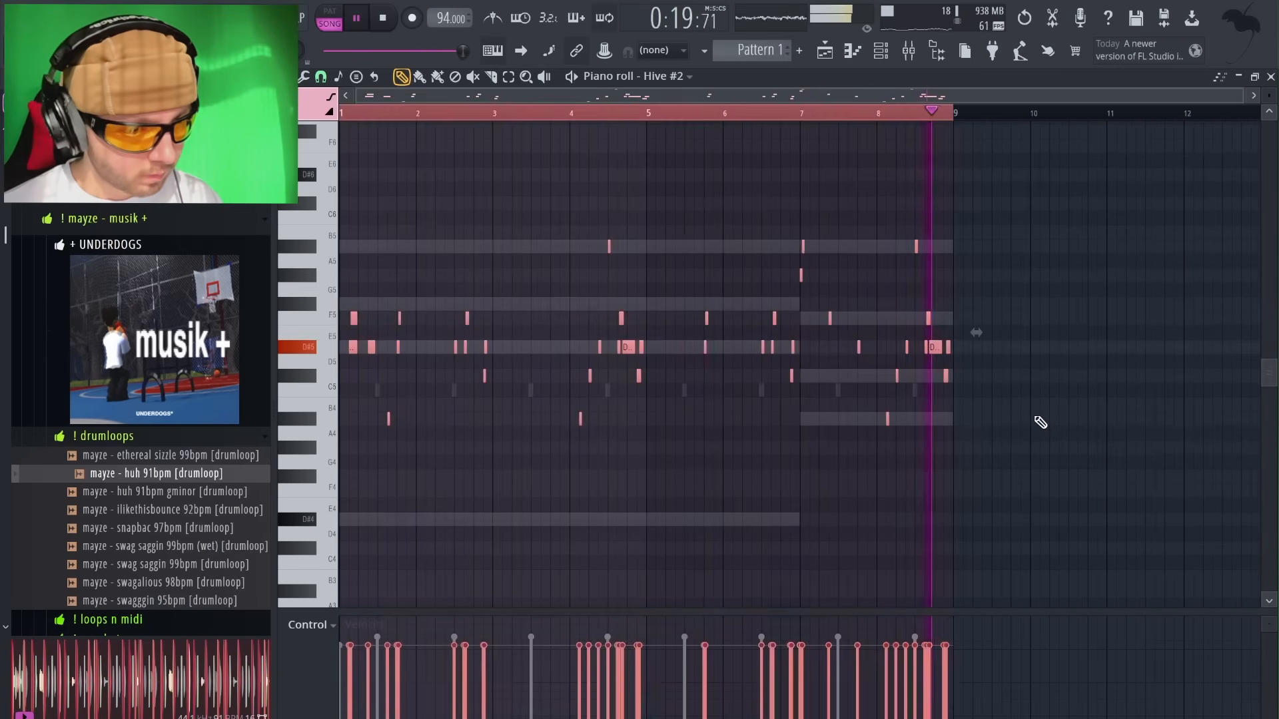
key(ctrl+d)
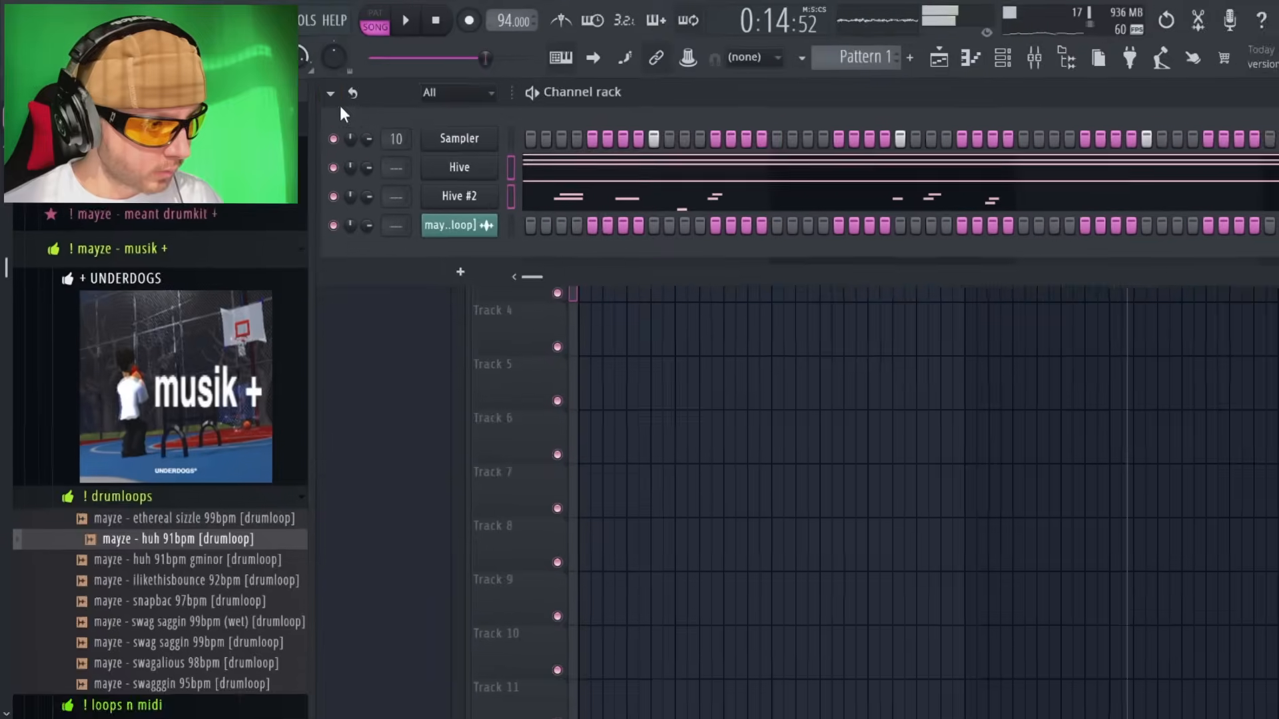
Transpose the selected Hive and Hive #2 channels by -2 semitones.
click(344, 105)
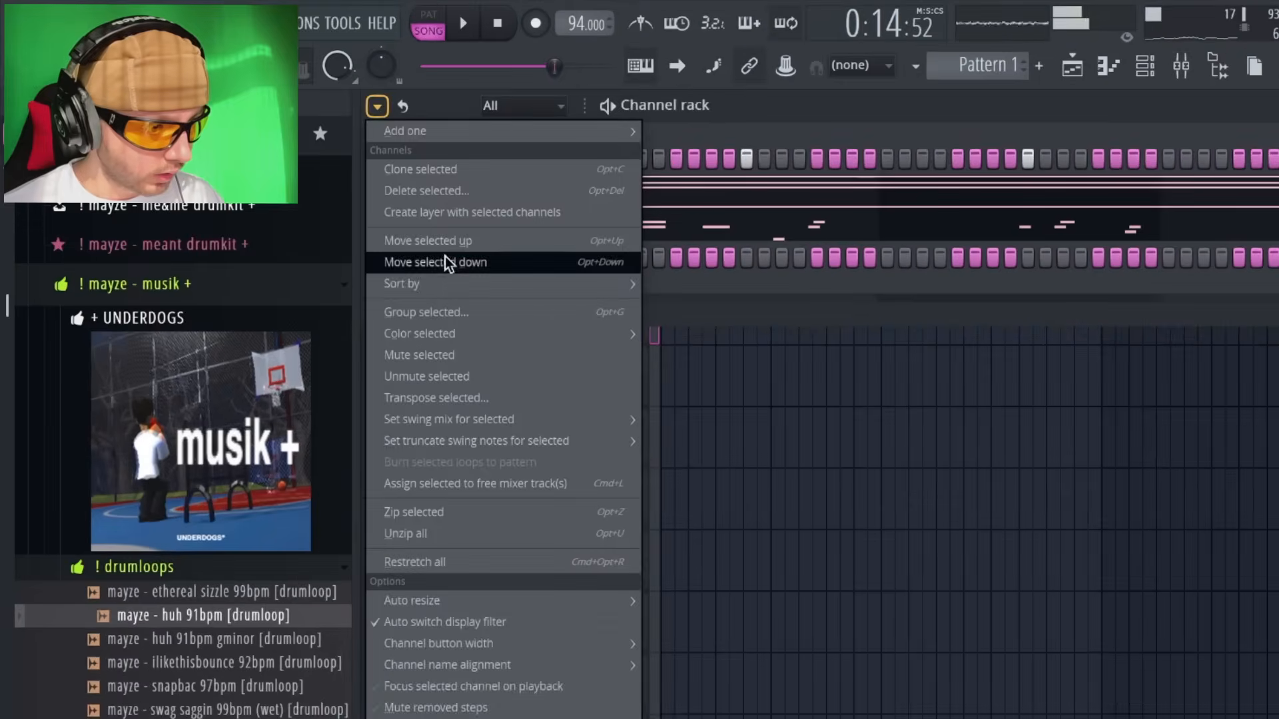
click(454, 394)
text(-2)
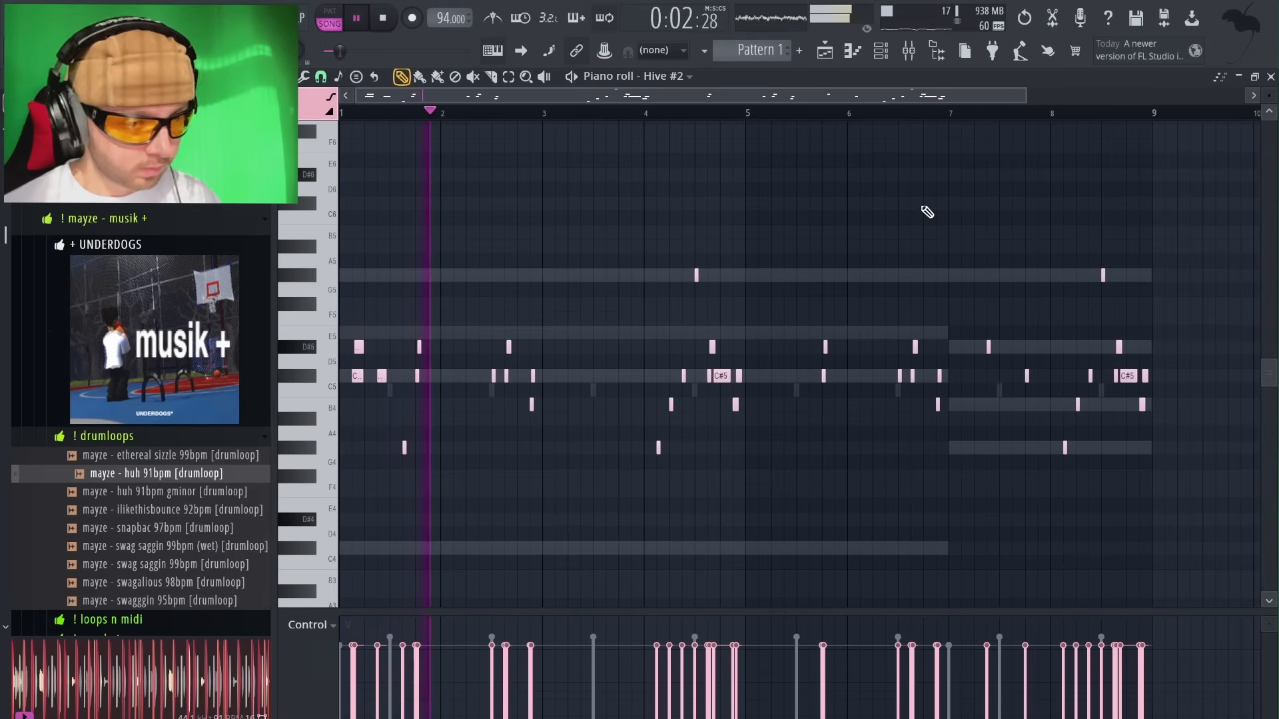
Pitch all the Hive chord notes down one octave in its piano roll.
click(1271, 76)
click(574, 194)
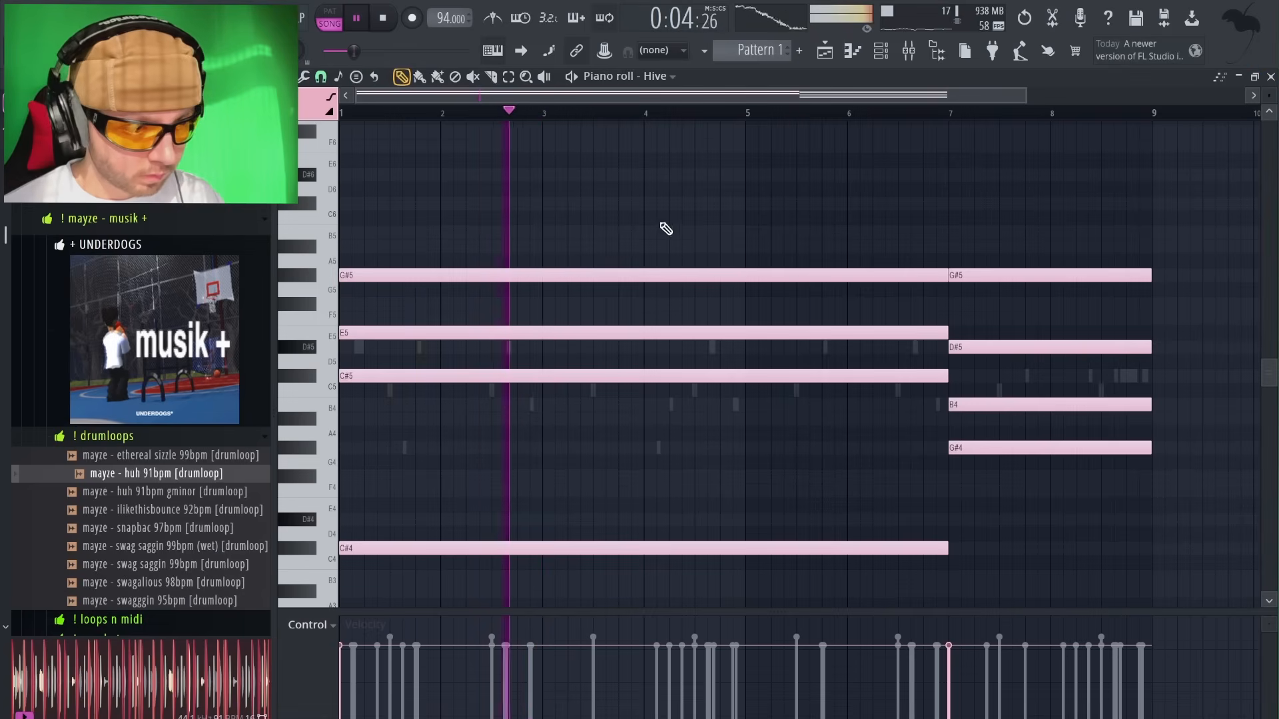
scroll(681, 228, down, 2)
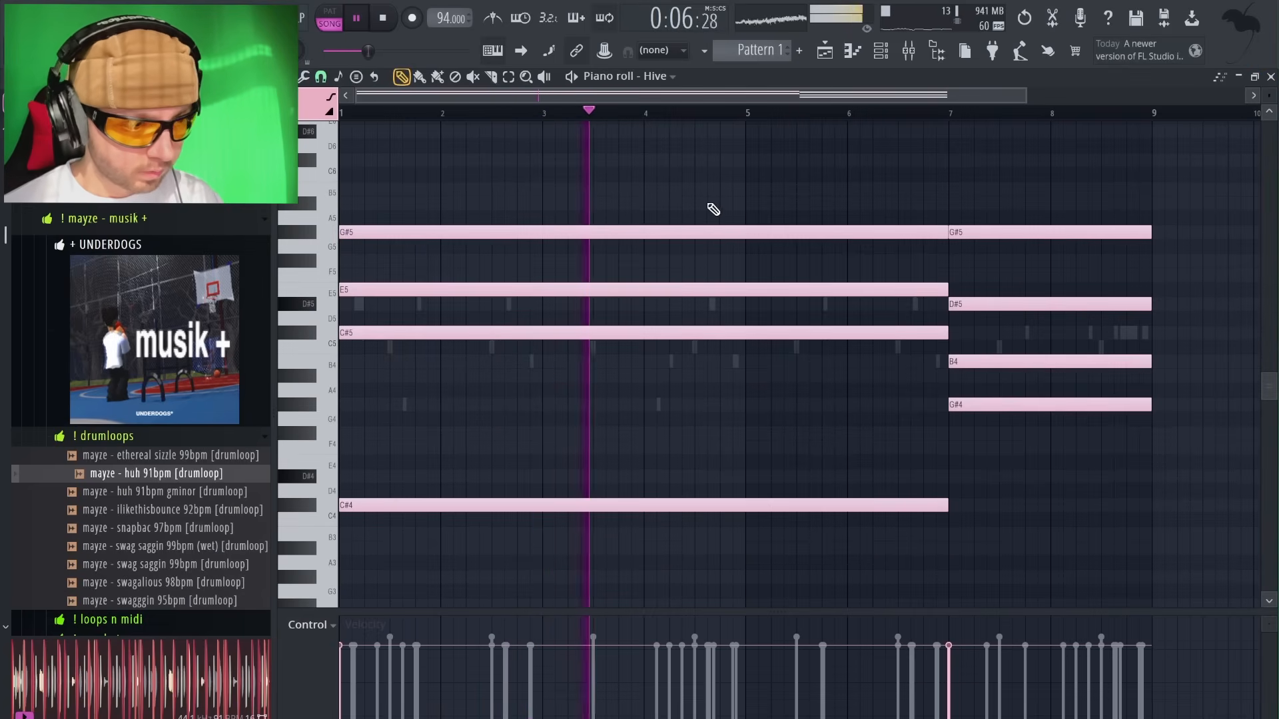
key(ctrl+a)
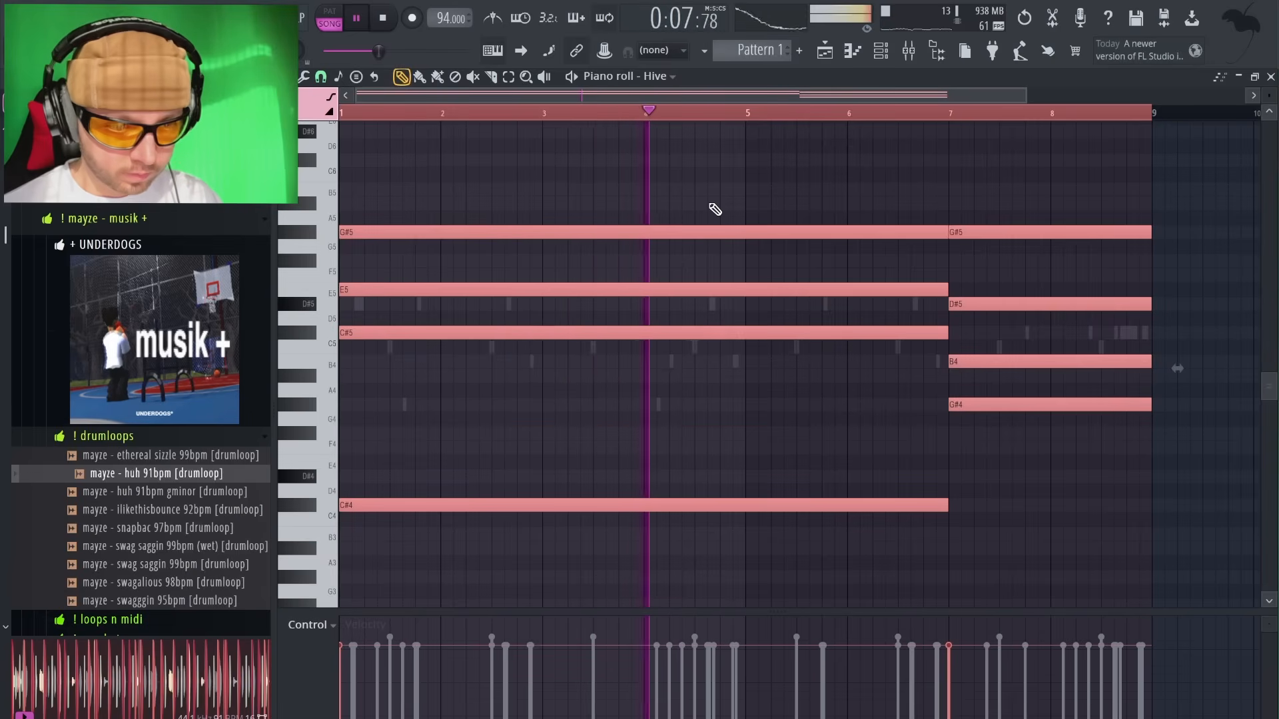
key(ctrl+Down)
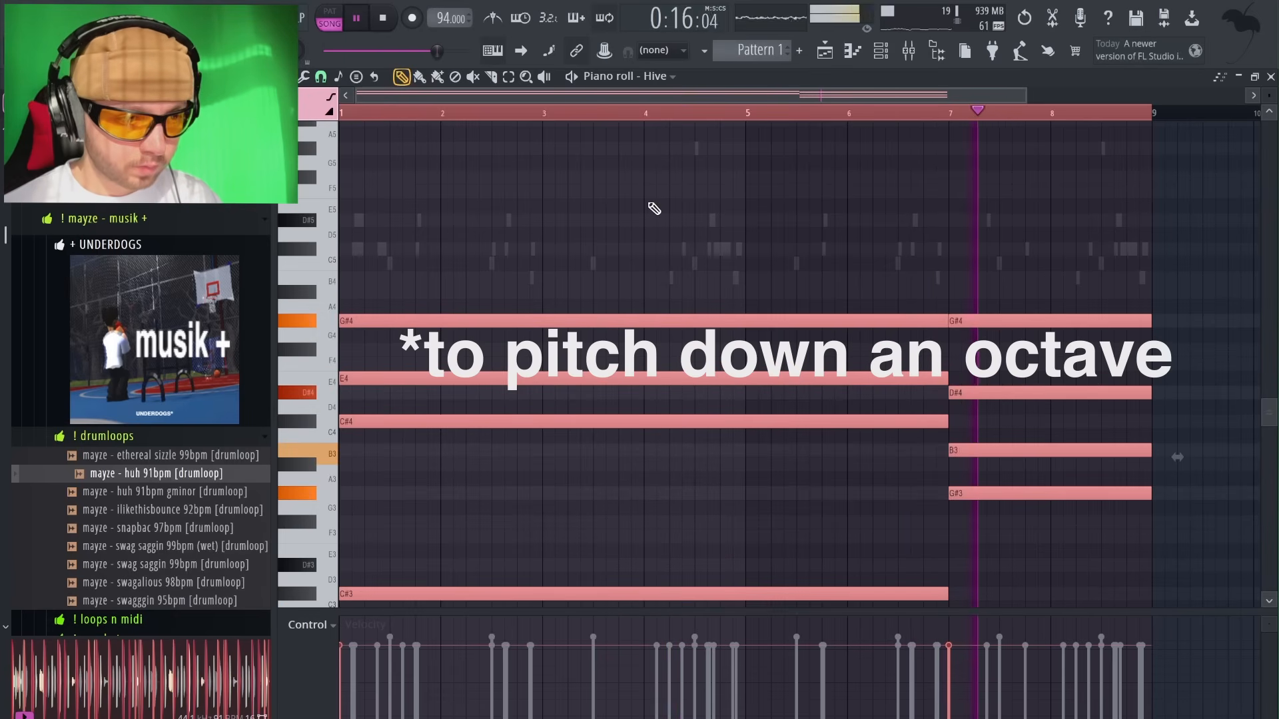
key(ctrl+d)
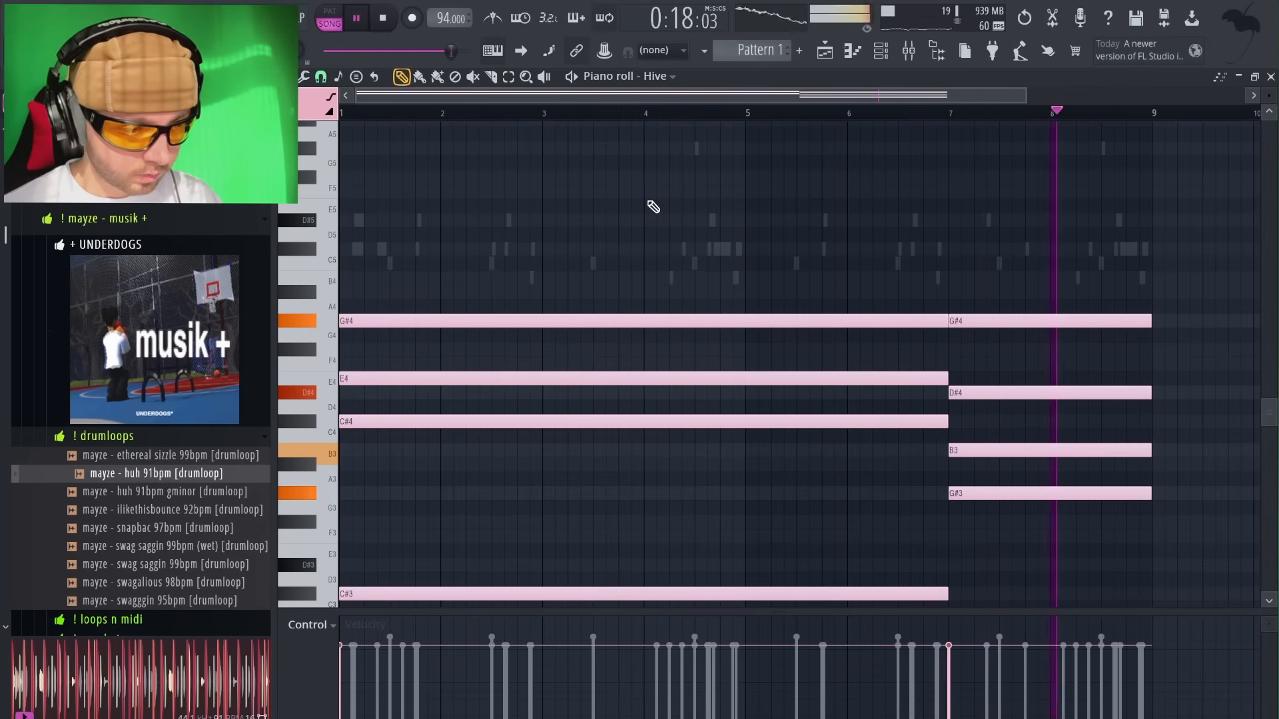
scroll(653, 208, down, 1)
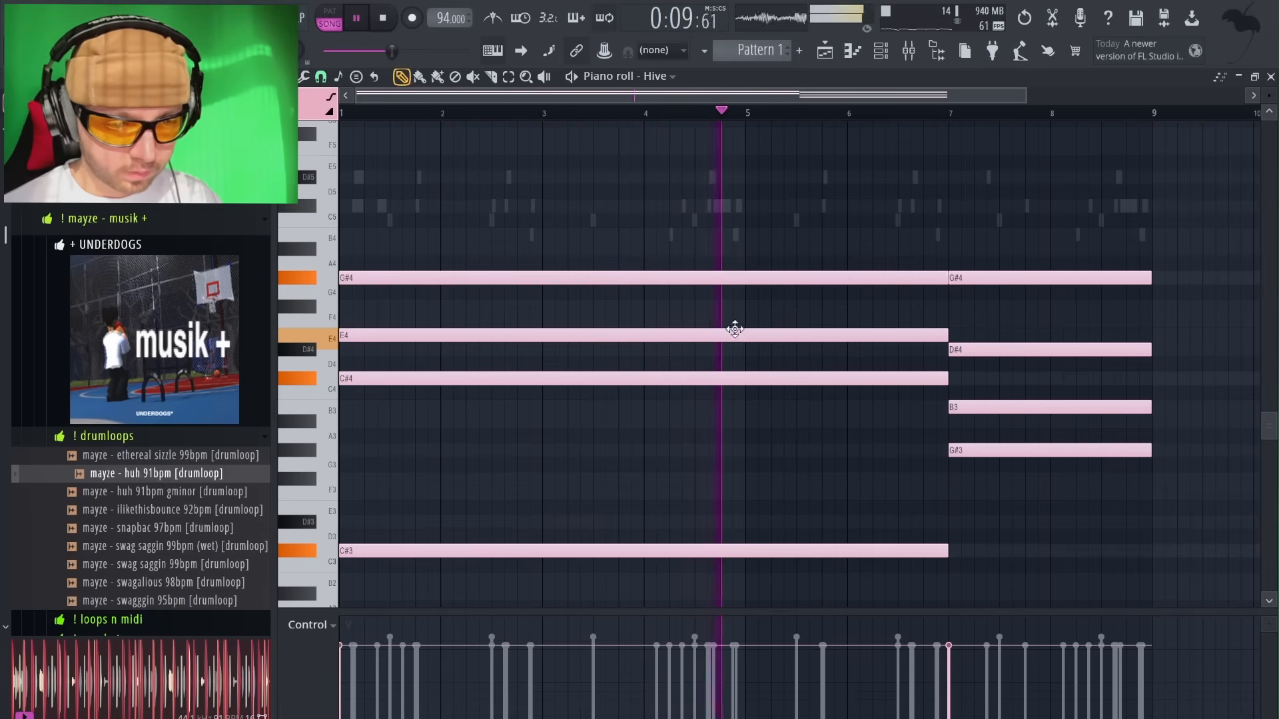
Duplicate the E4 and D#4 chord notes an octave higher, and lower the new E5 note to C#5.
drag(771, 320, 1019, 354)
key(ctrl+c)
key(ctrl+v)
key(ctrl+Up)
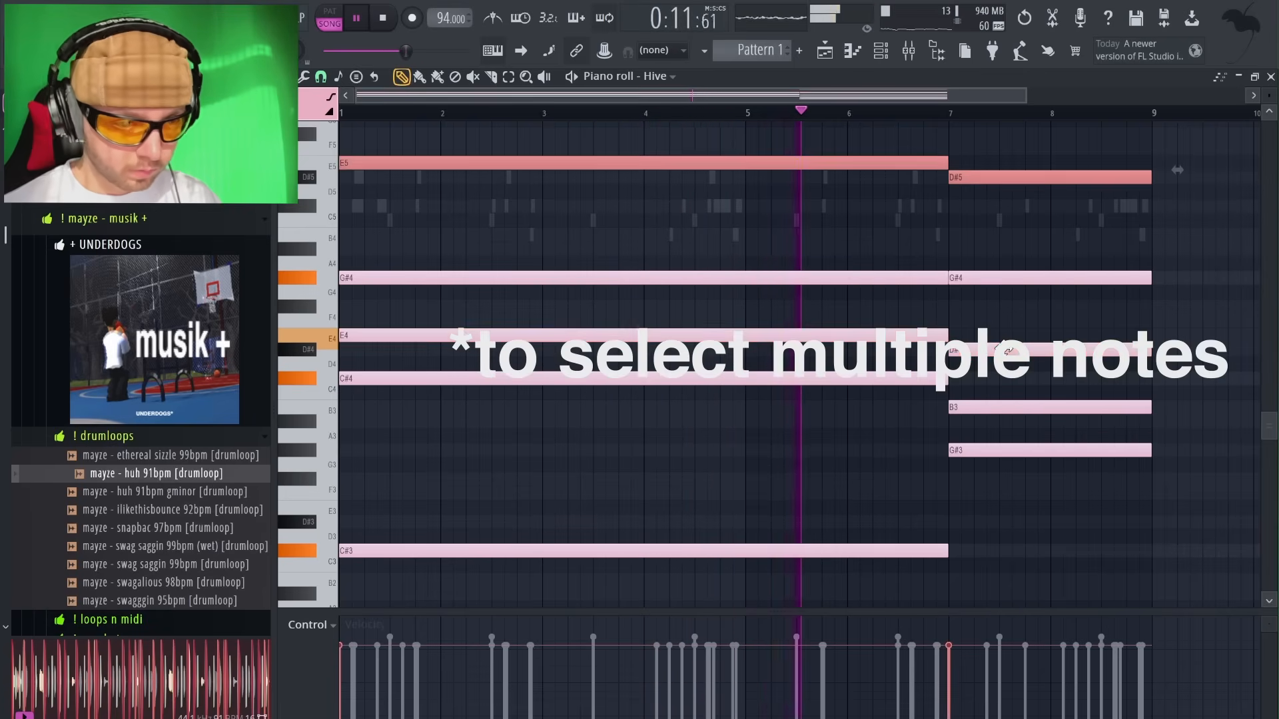
ctrl+click(1050, 375)
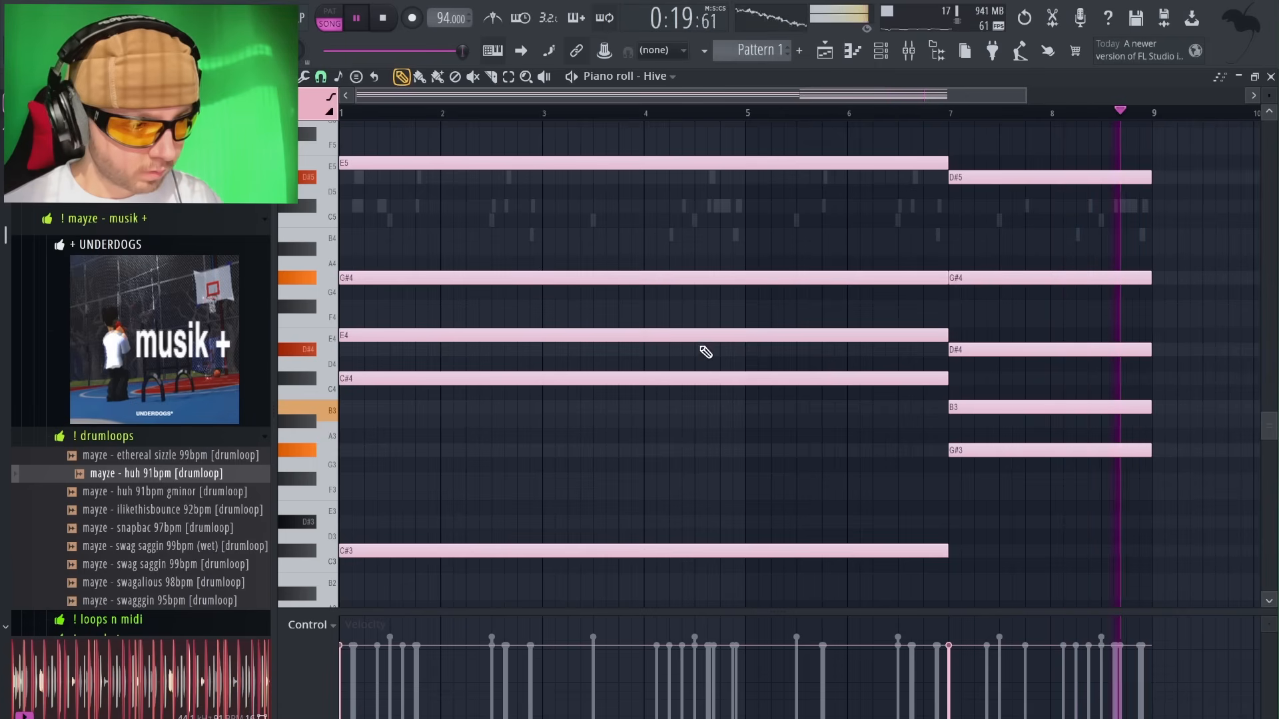
drag(658, 163, 655, 205)
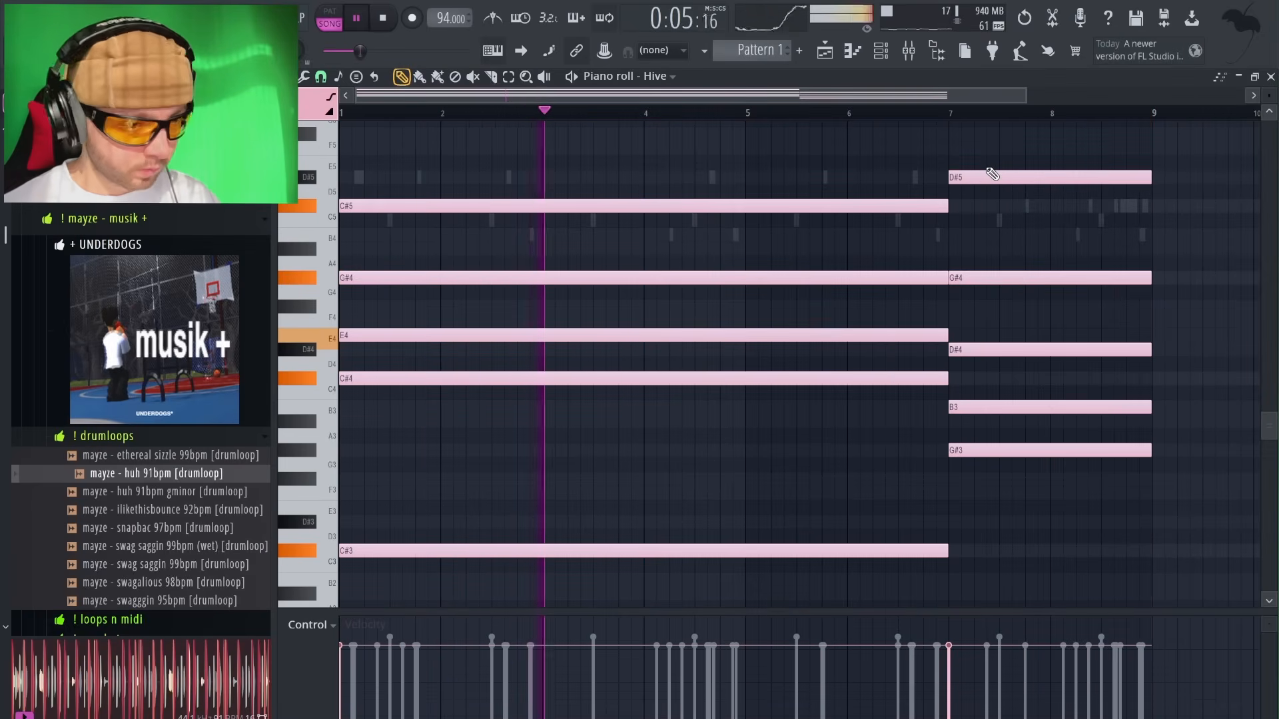
scroll(1017, 214, down, 1)
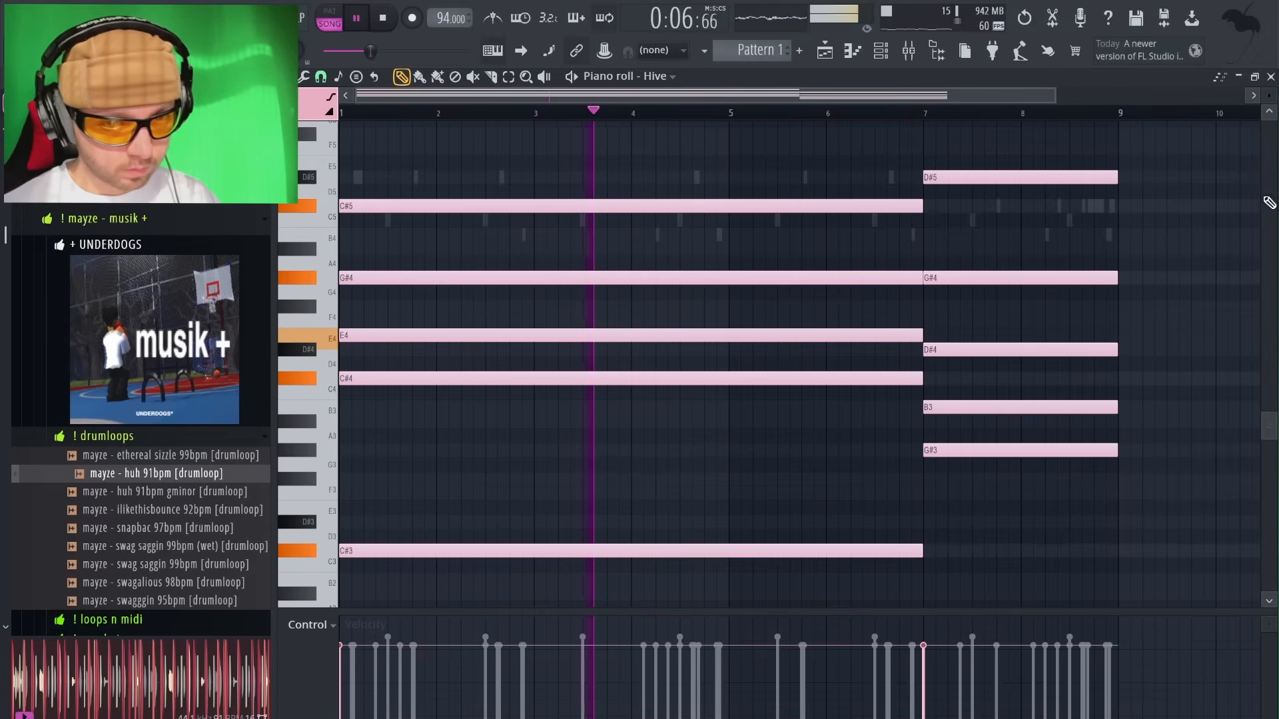
Lower the drum loop's time-stretching pitch slightly in its audio clip settings and close them.
click(1271, 76)
right_click(583, 236)
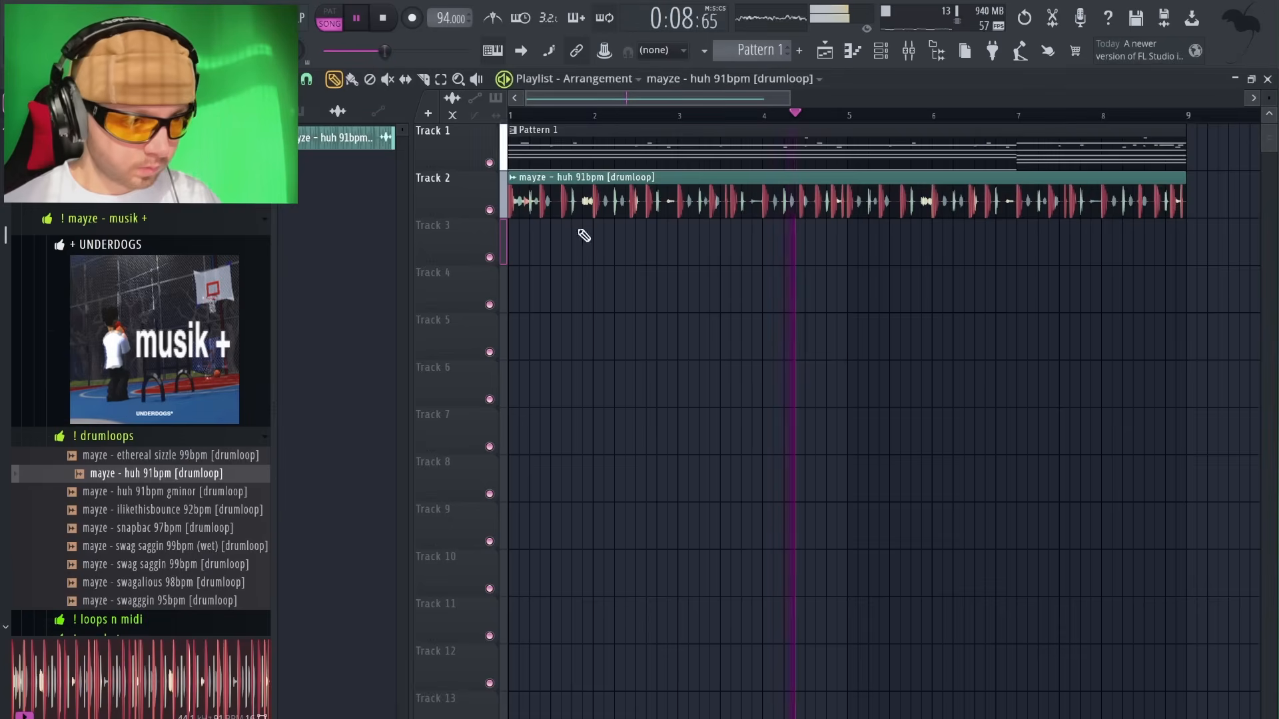
double_click(583, 203)
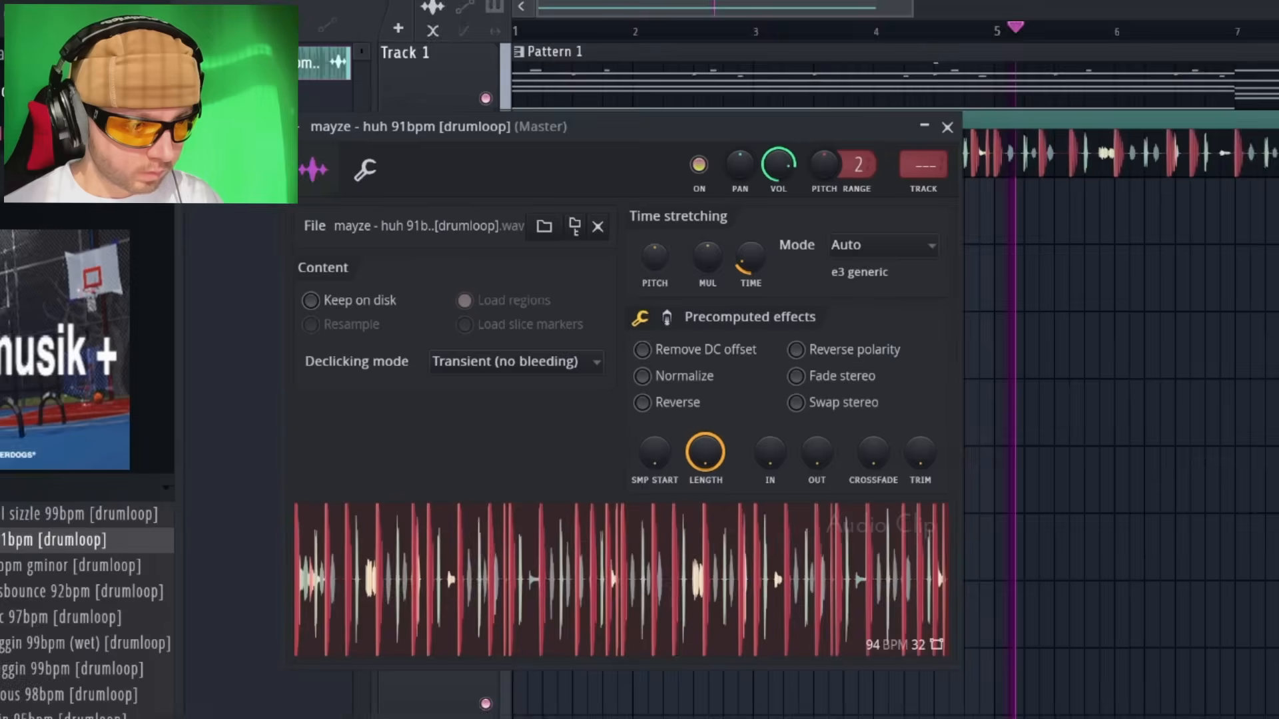
drag(655, 259, 654, 272)
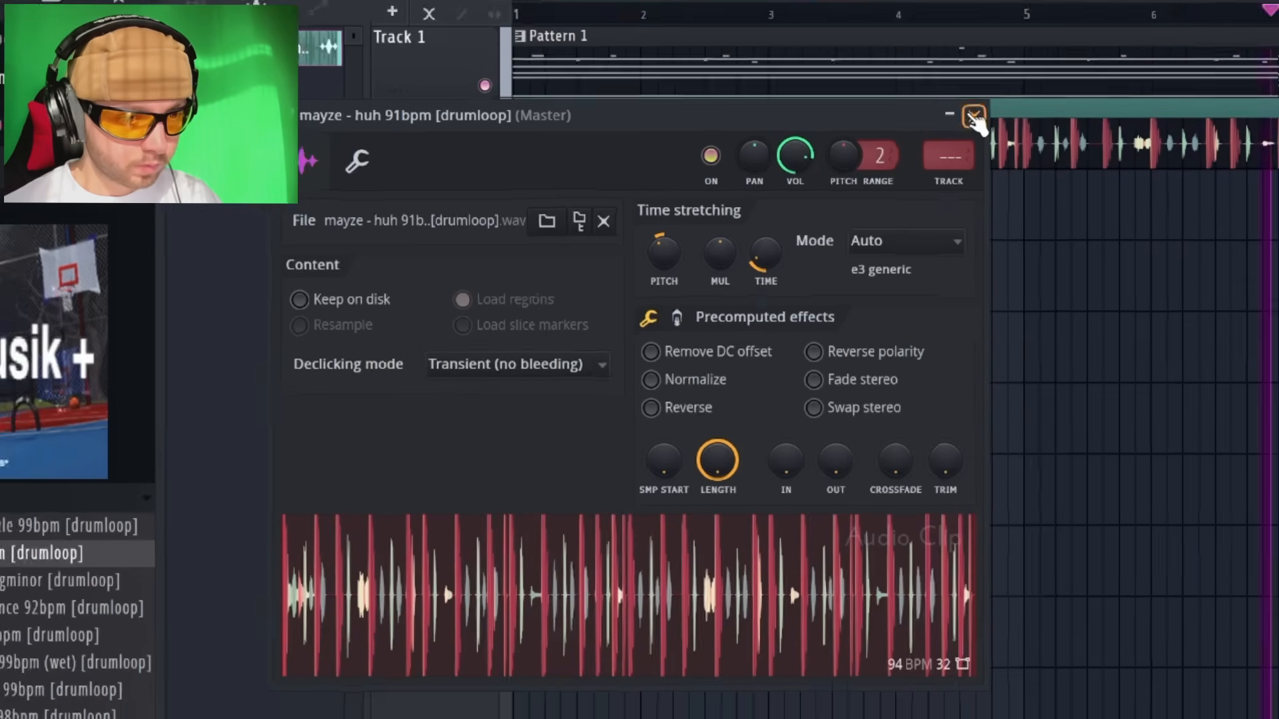
click(1001, 105)
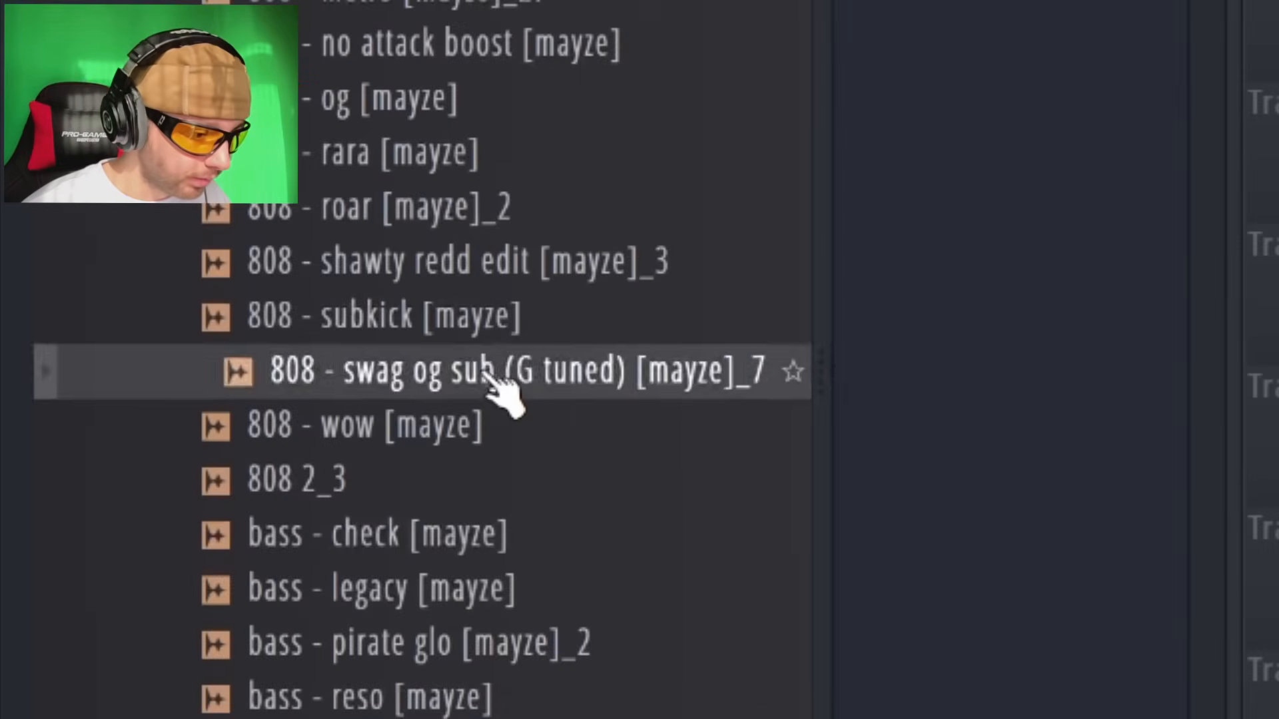
Add 808 - swag og sub (G tuned) [mayze]_7 as a channel with its volume envelope enabled and root note G5.
drag(485, 374, 584, 34)
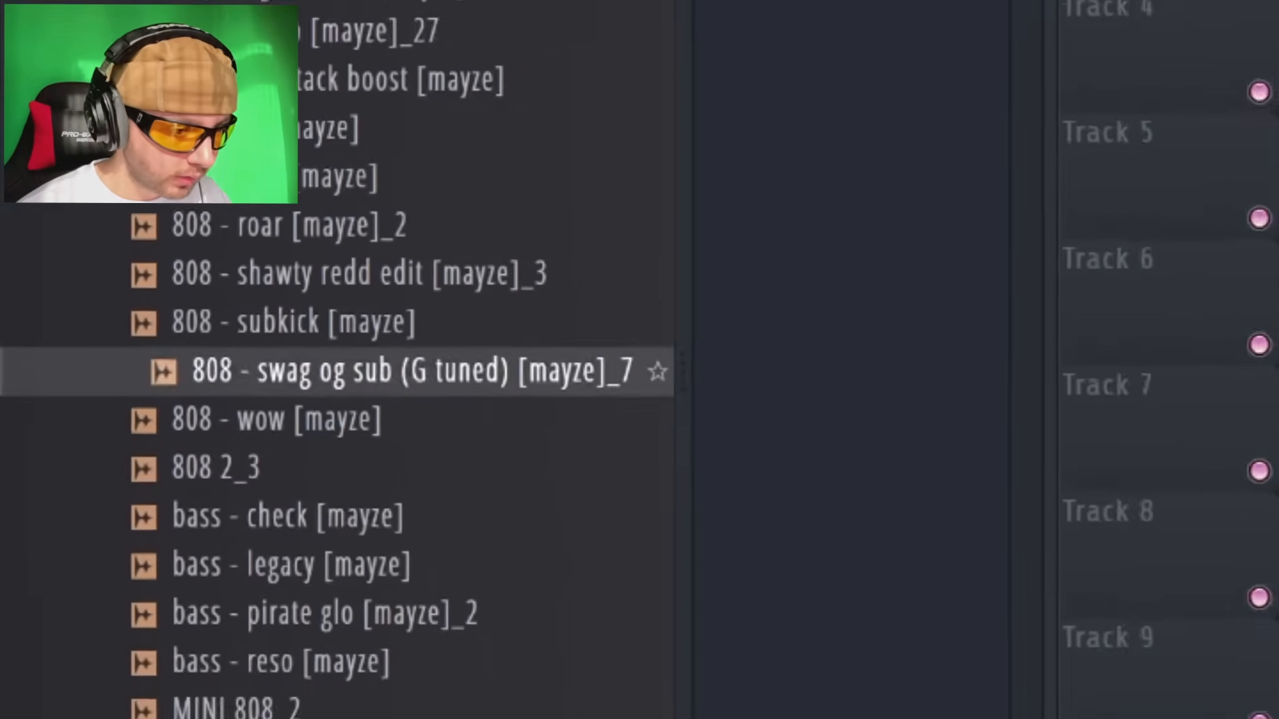
click(584, 33)
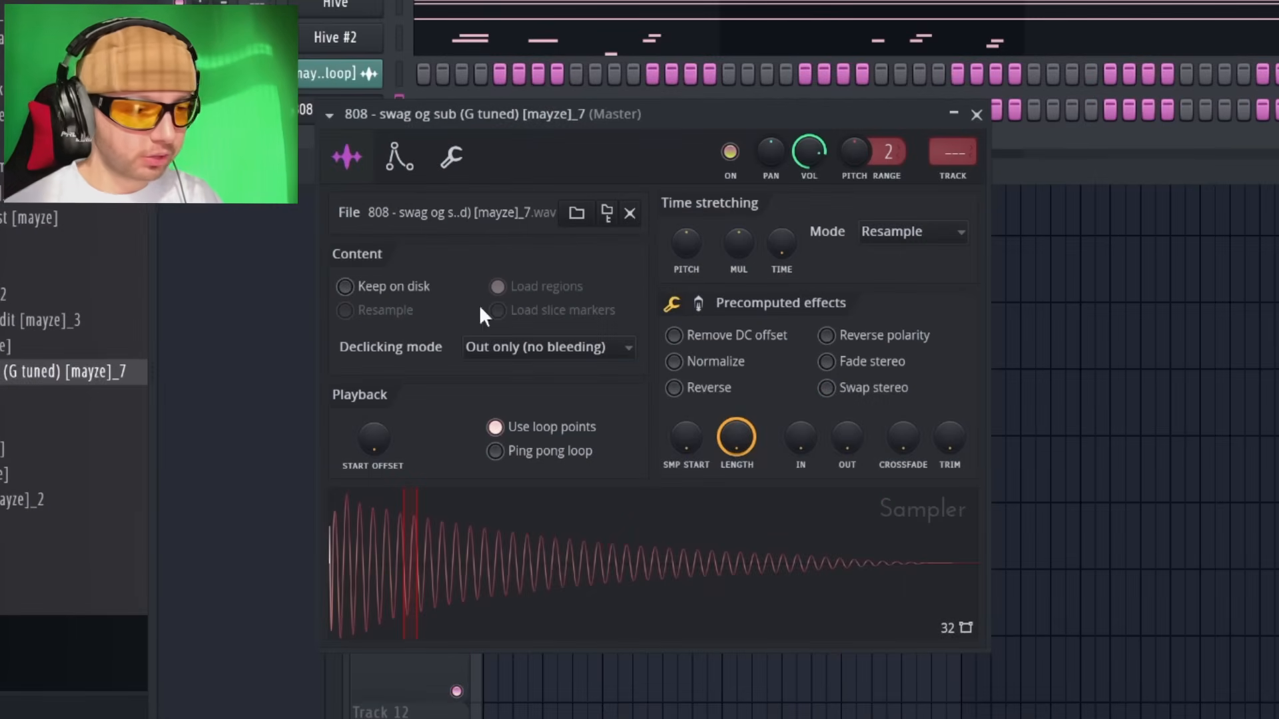
click(398, 160)
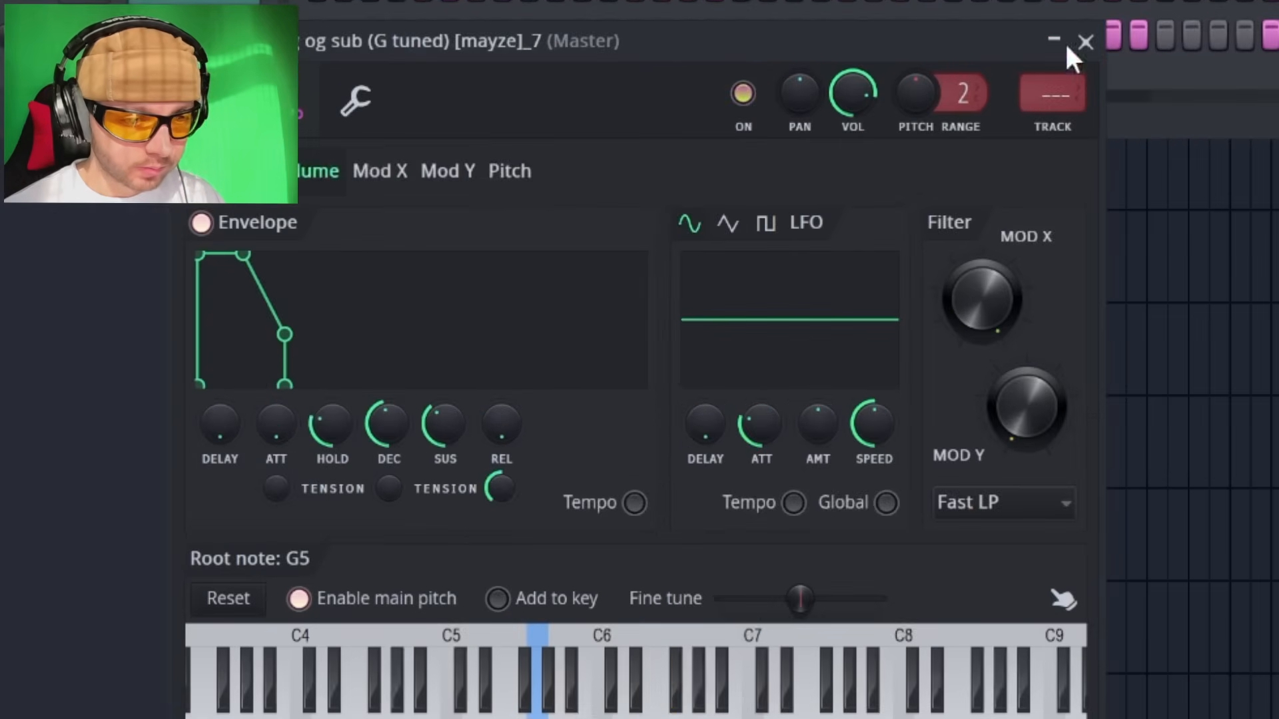
click(1084, 42)
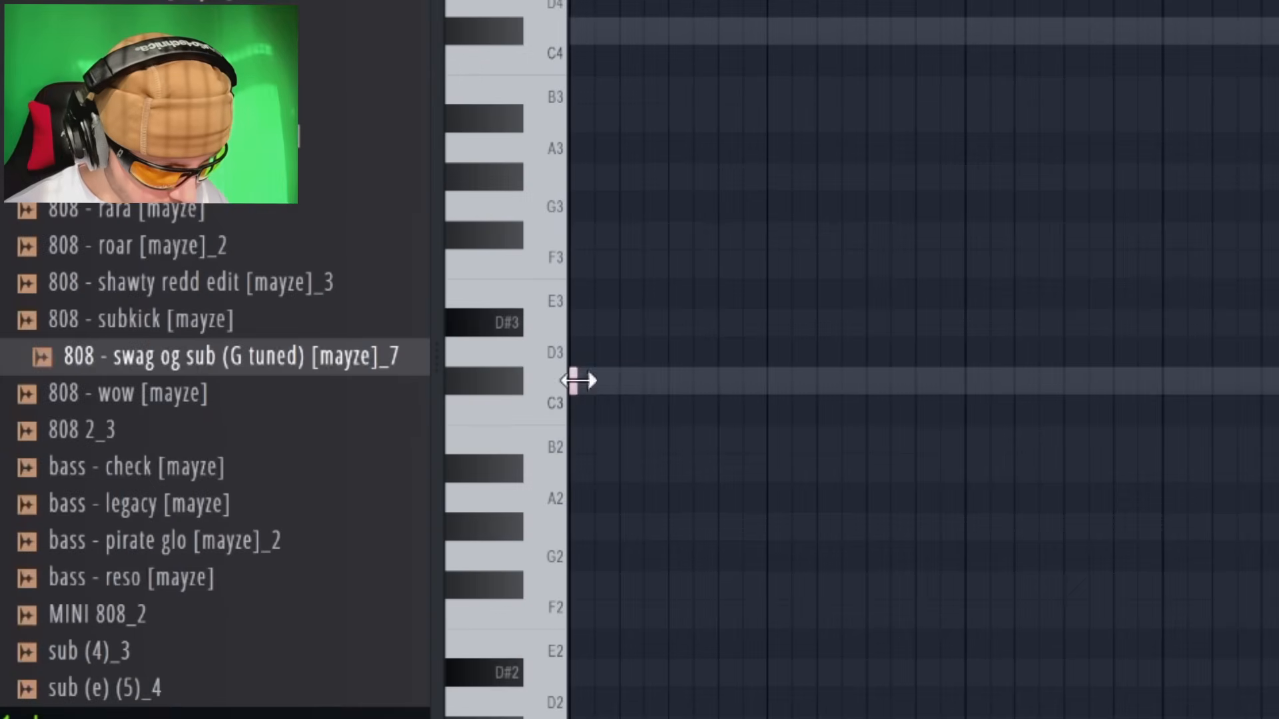
Lengthen the 808's C#3 note at the start of bar 1.
drag(578, 380, 1151, 385)
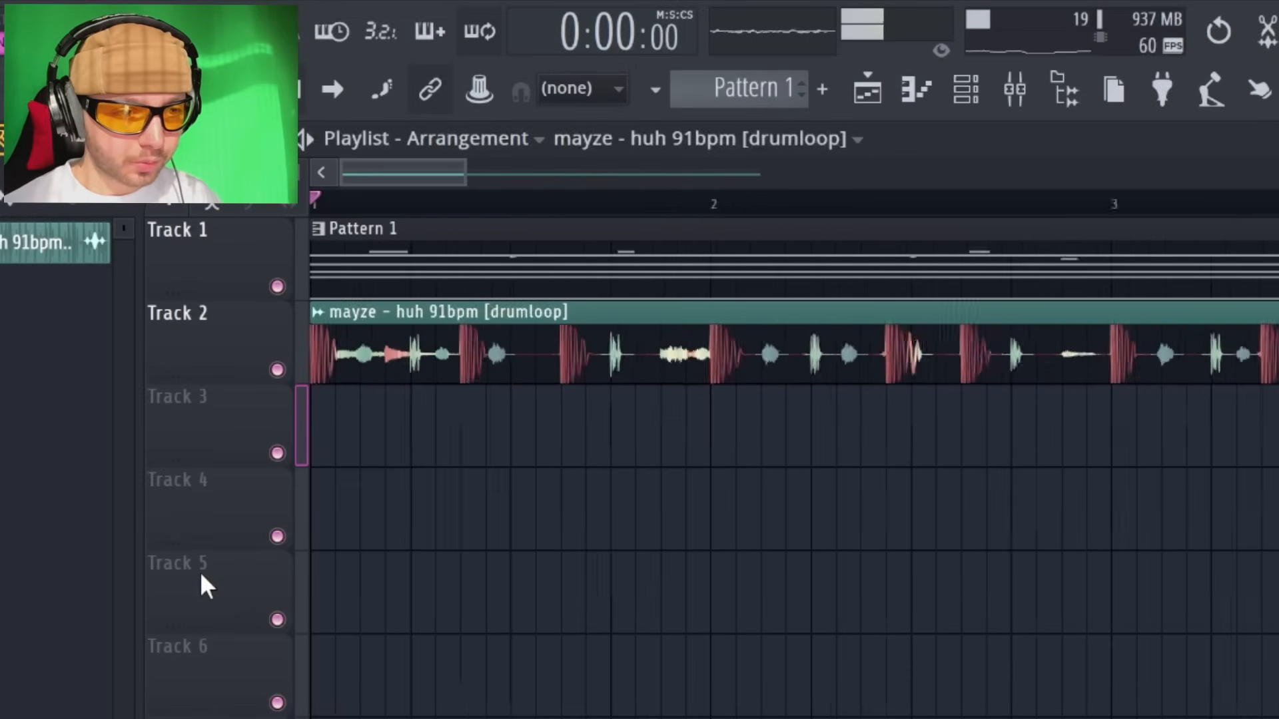
Slice the drum loop clip and mute short pieces late in bars 1 and 2, trimming the bar 2 clip's end.
scroll(202, 575, up, 2)
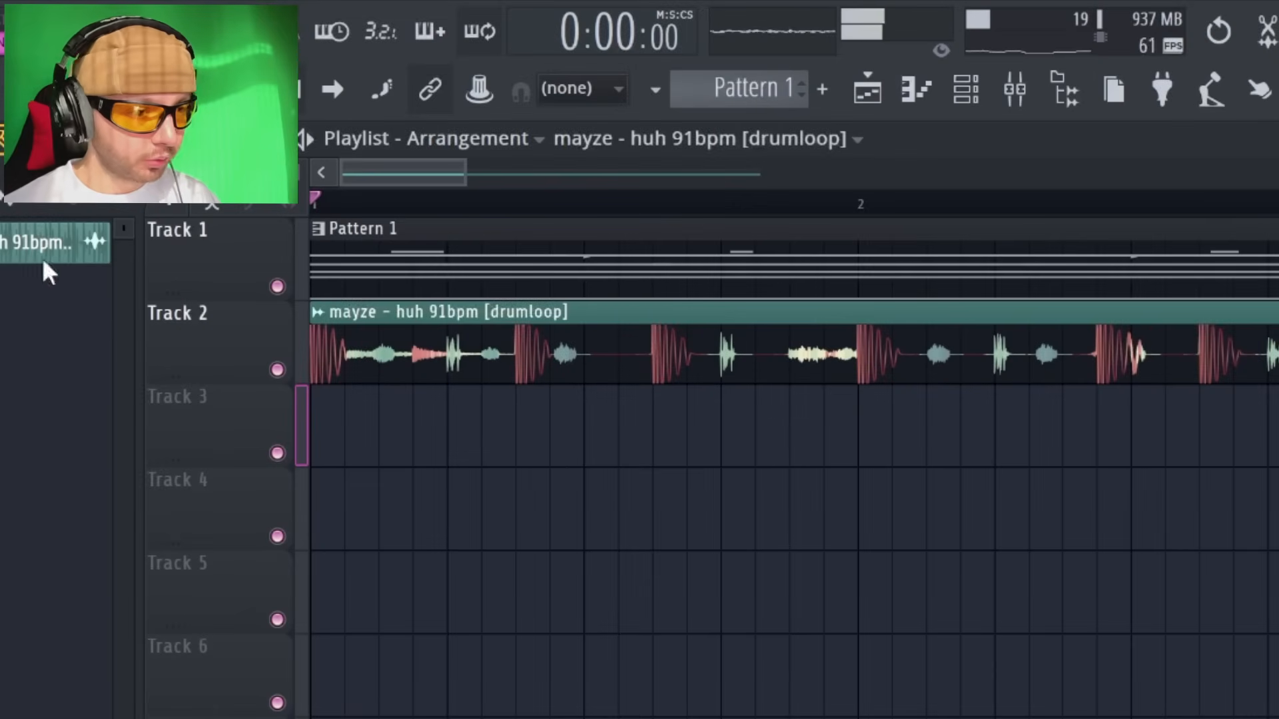
scroll(785, 480, down, 2)
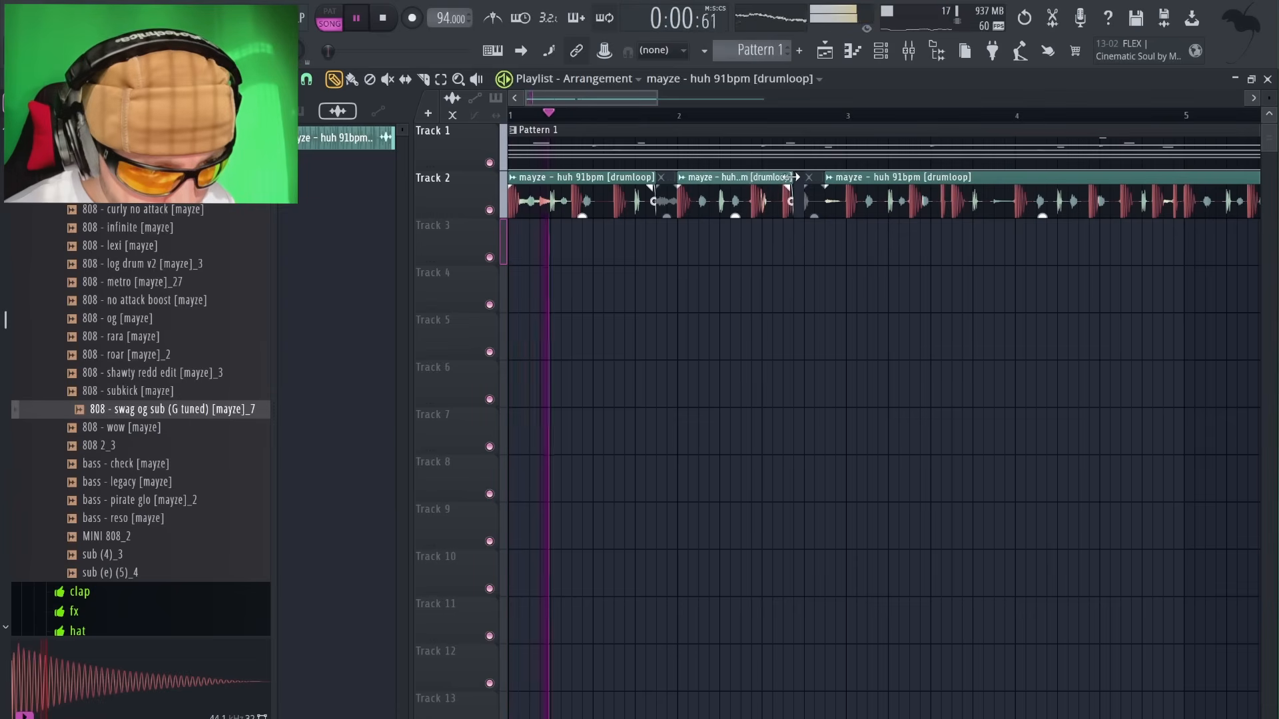
drag(792, 177, 779, 179)
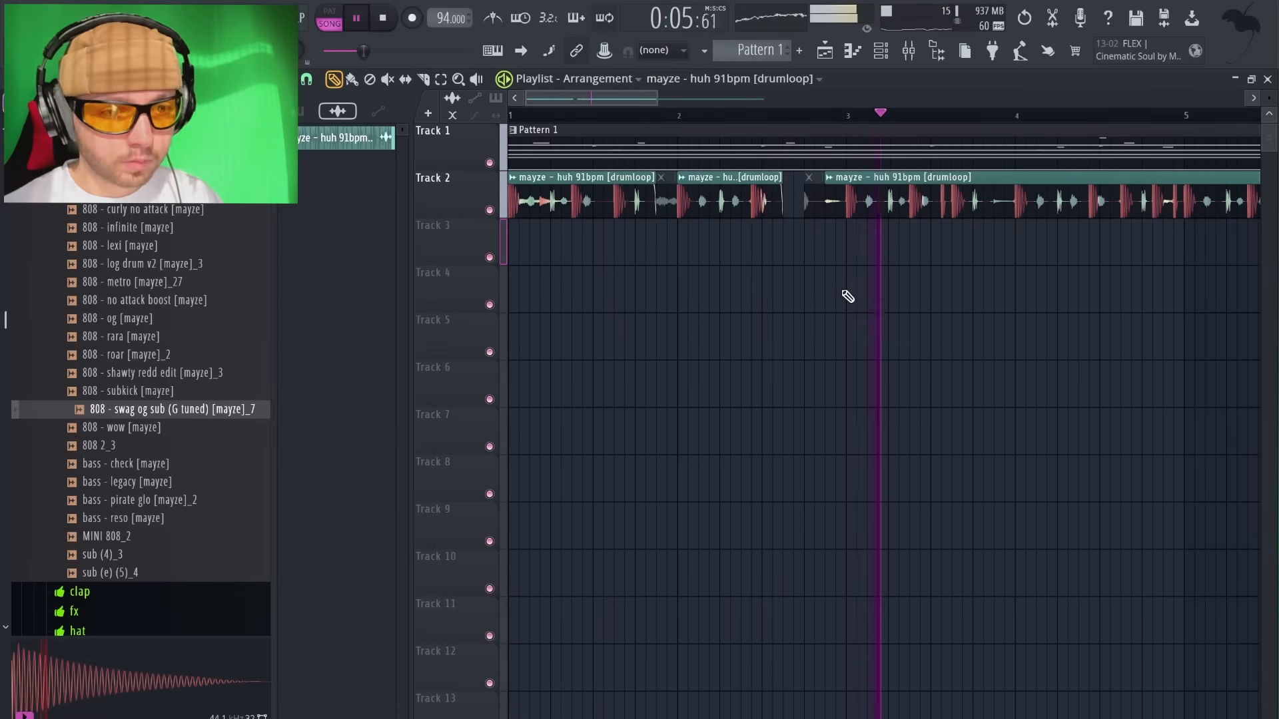
scroll(848, 297, down, 1)
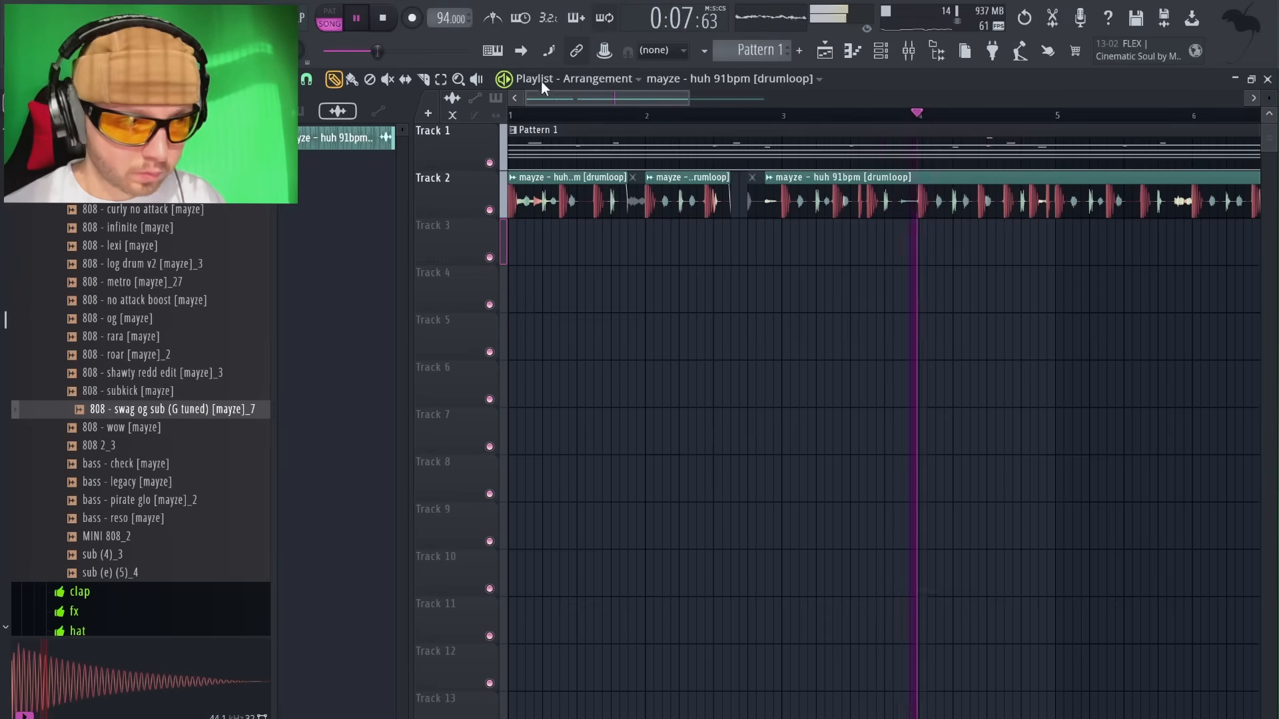
Slice the drum loop near the ends of bars 4 and 5 and mute the short slices.
click(423, 79)
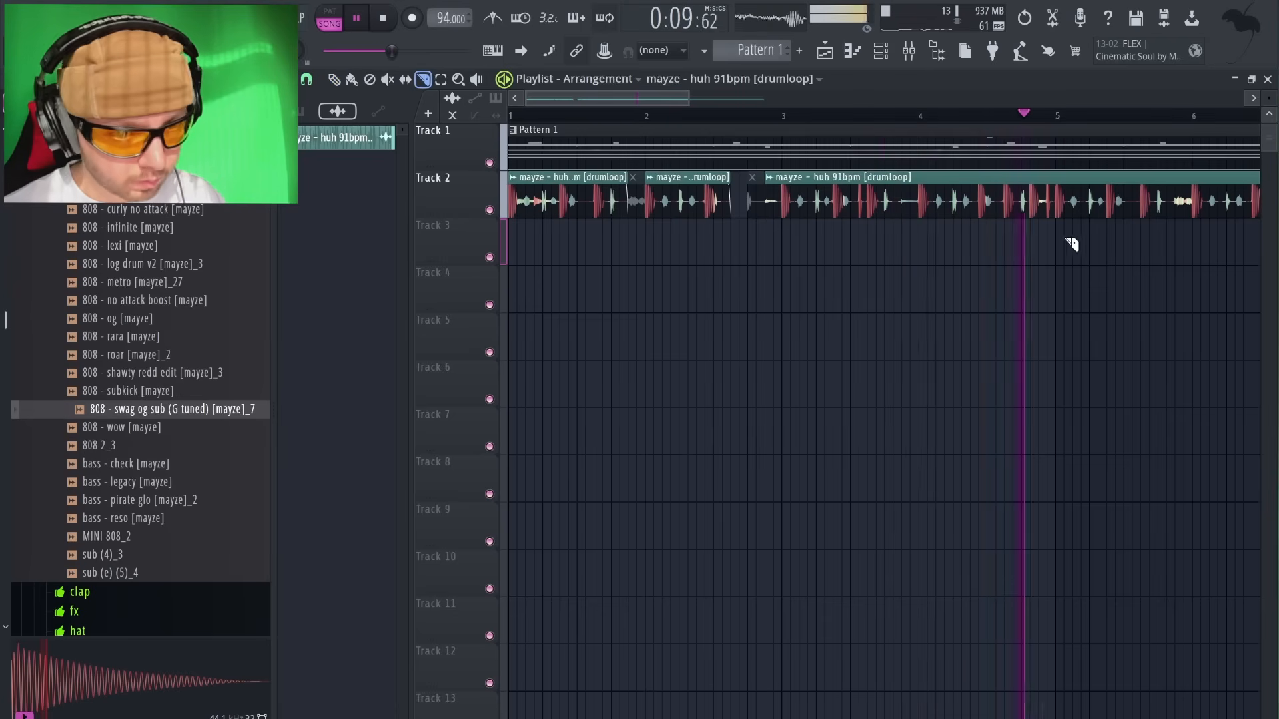
scroll(1069, 243, up, 5)
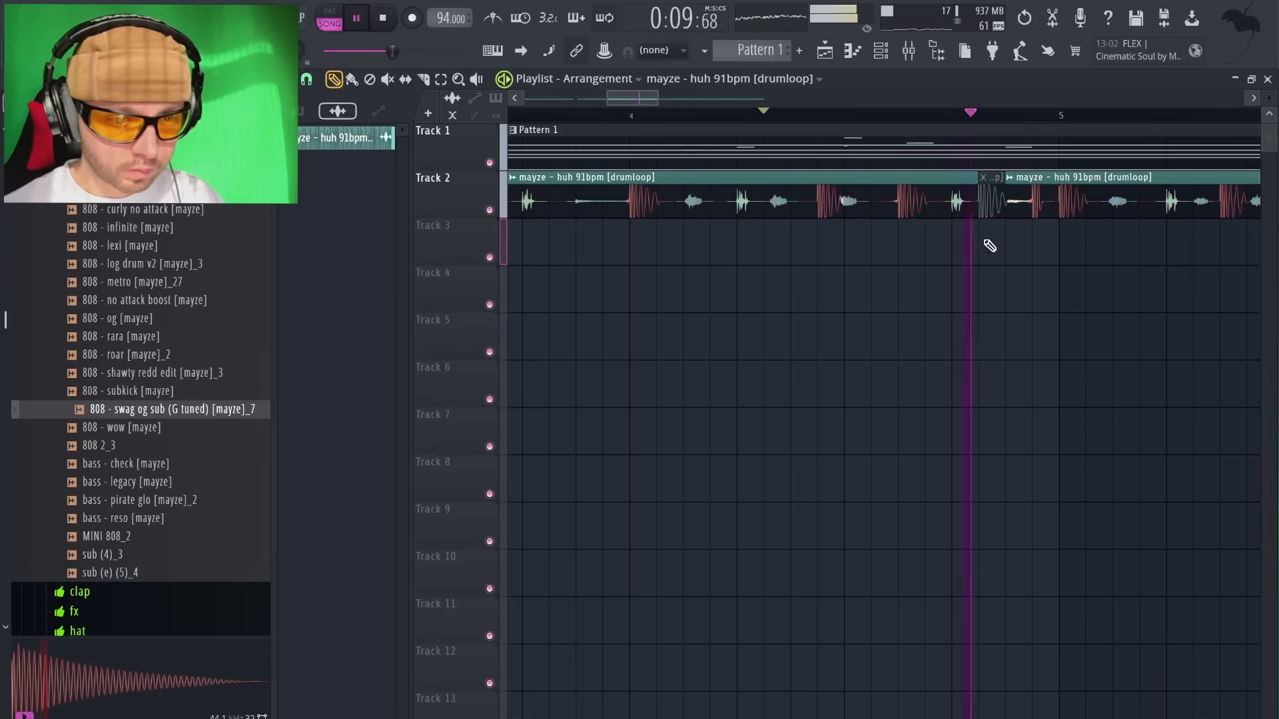
scroll(1006, 233, down, 5)
key(c)
scroll(1100, 209, up, 3)
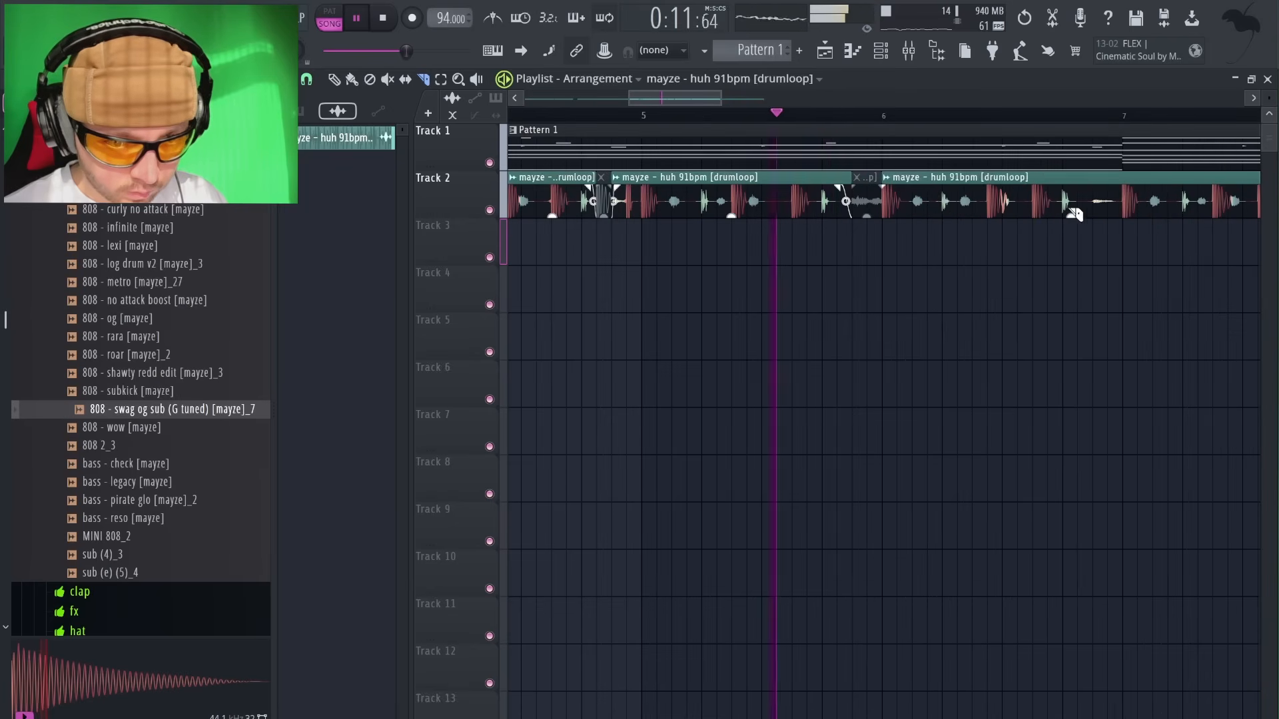
Slice the drum loop clip twice in the second half of bar 6 and mute the piece between the cuts.
click(1025, 205)
click(1086, 202)
key(t)
click(1065, 206)
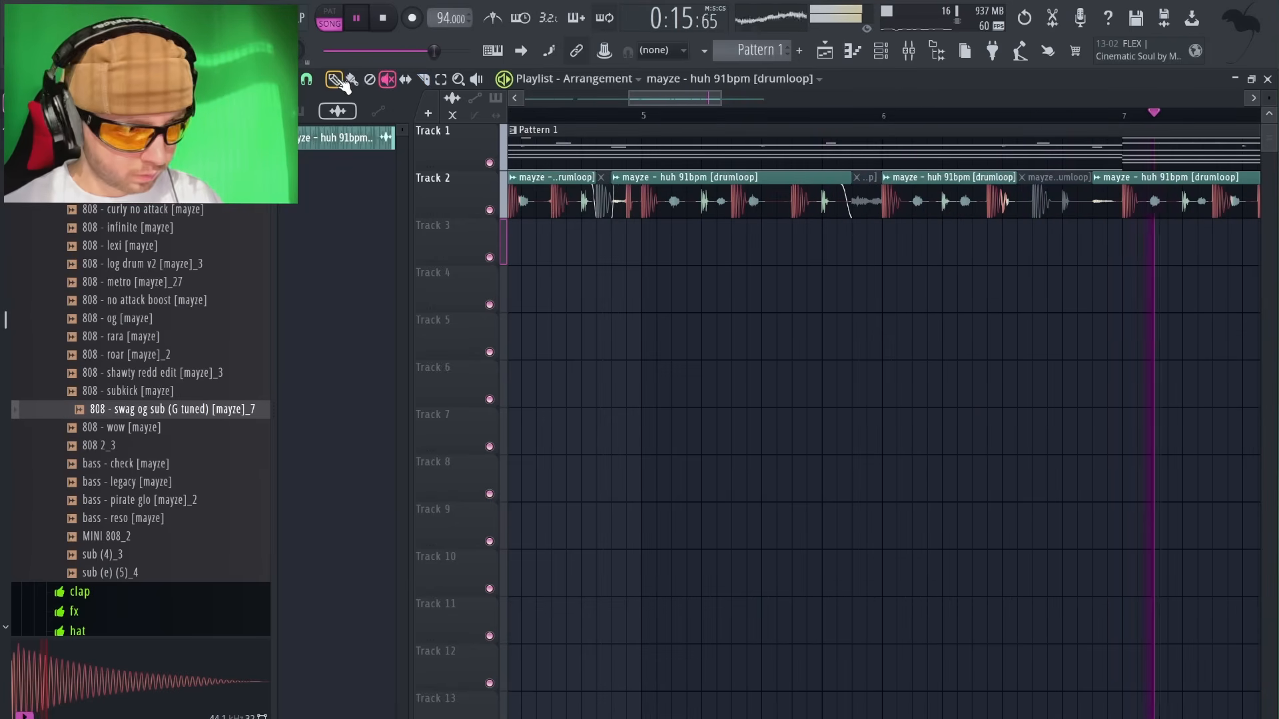
scroll(1131, 328, down, 3)
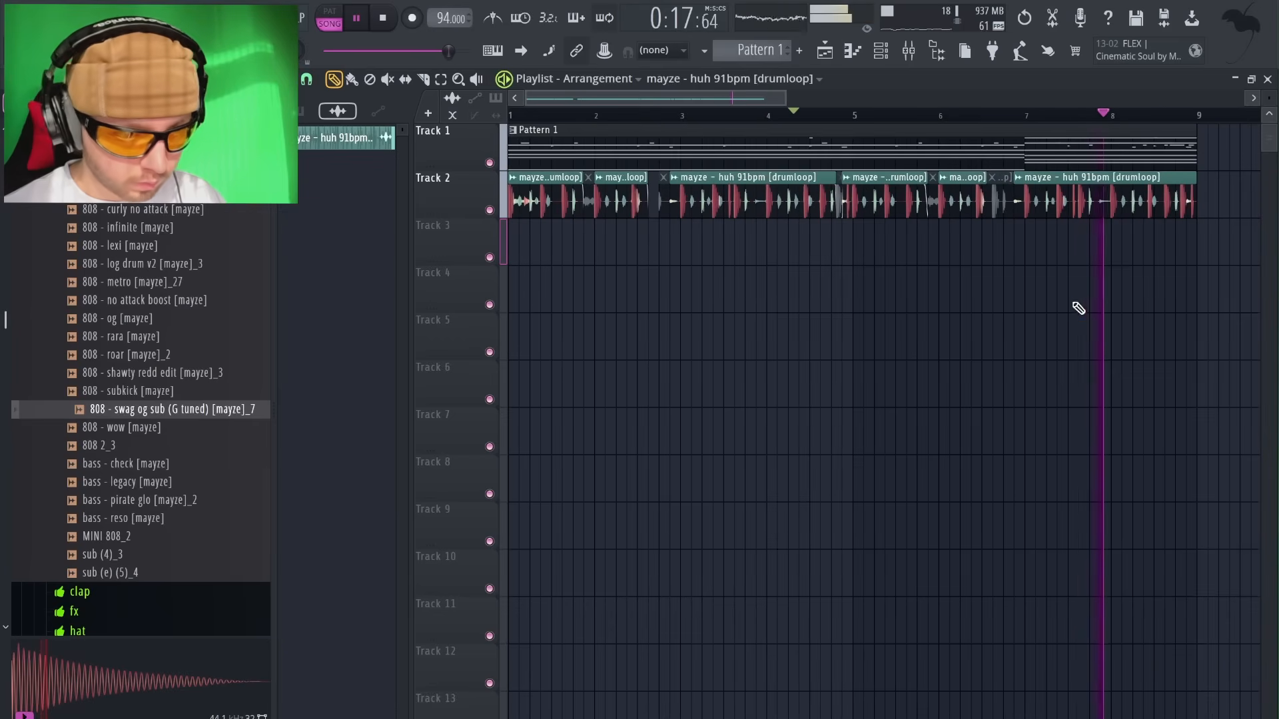
scroll(1192, 230, up, 3)
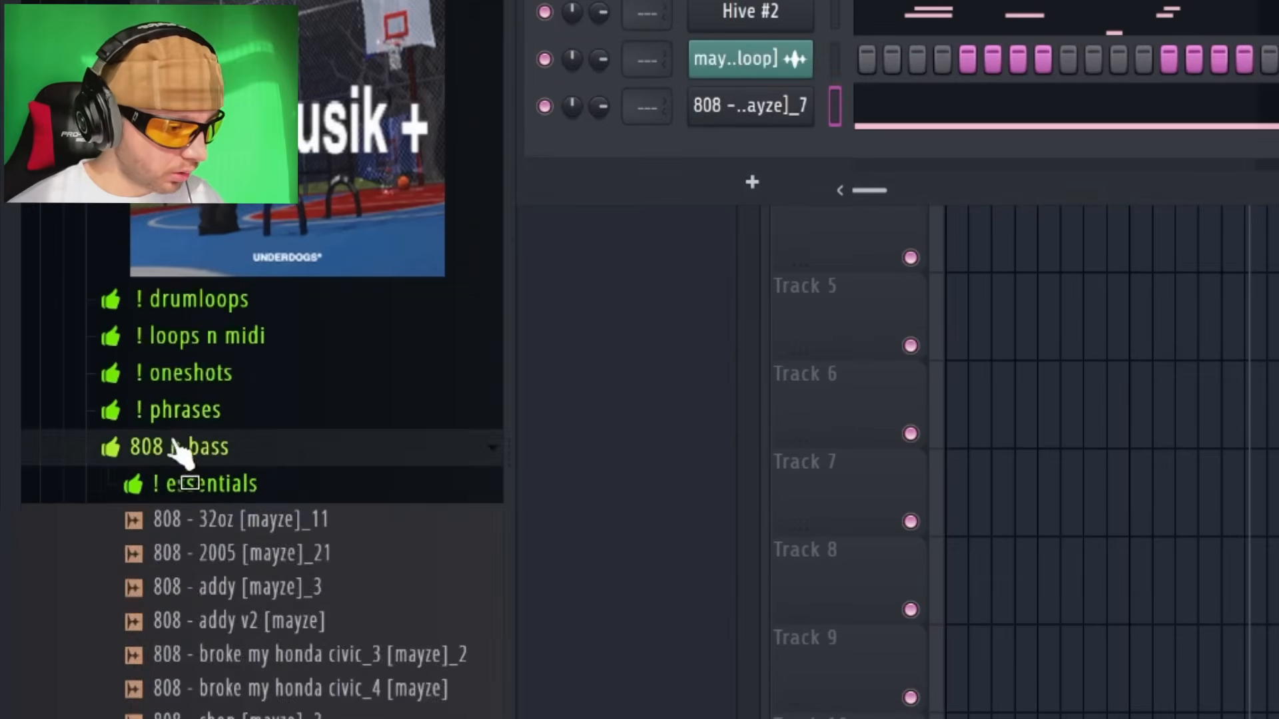
Audition samples in the ! oneshots folder and add piano - accoustic [mayze] as a channel.
click(157, 414)
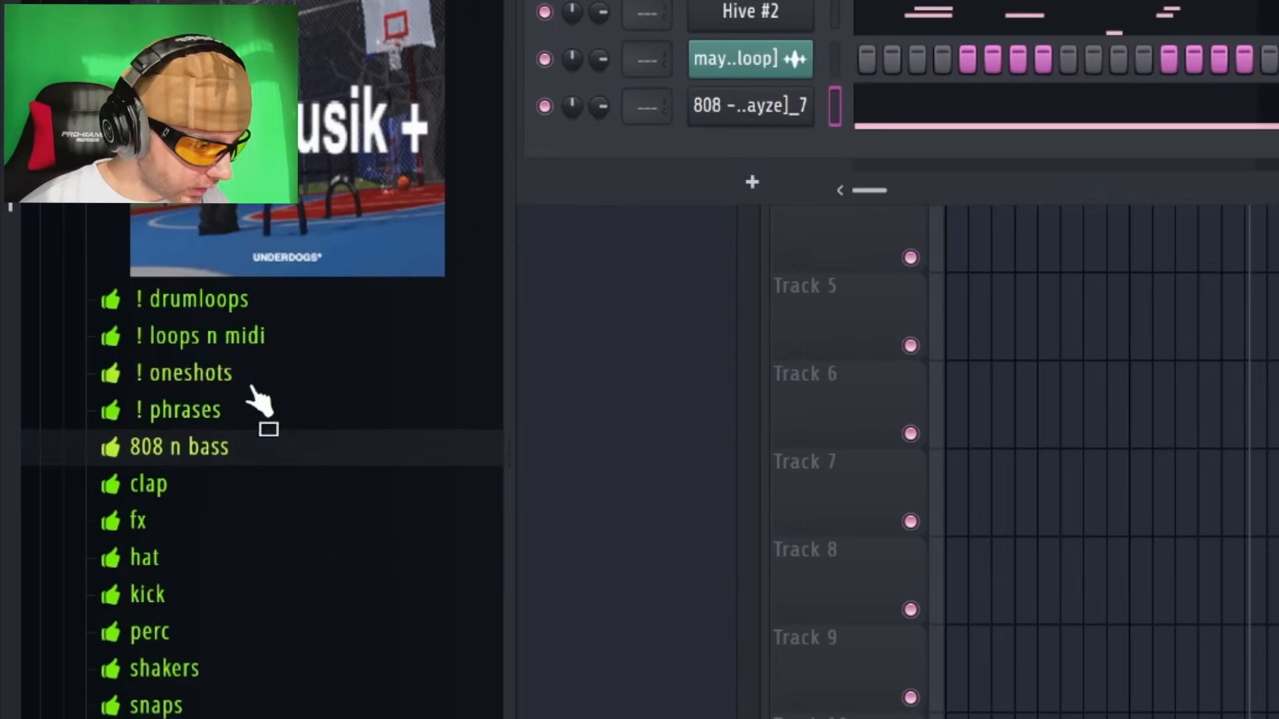
click(134, 365)
scroll(304, 450, down, 15)
click(290, 418)
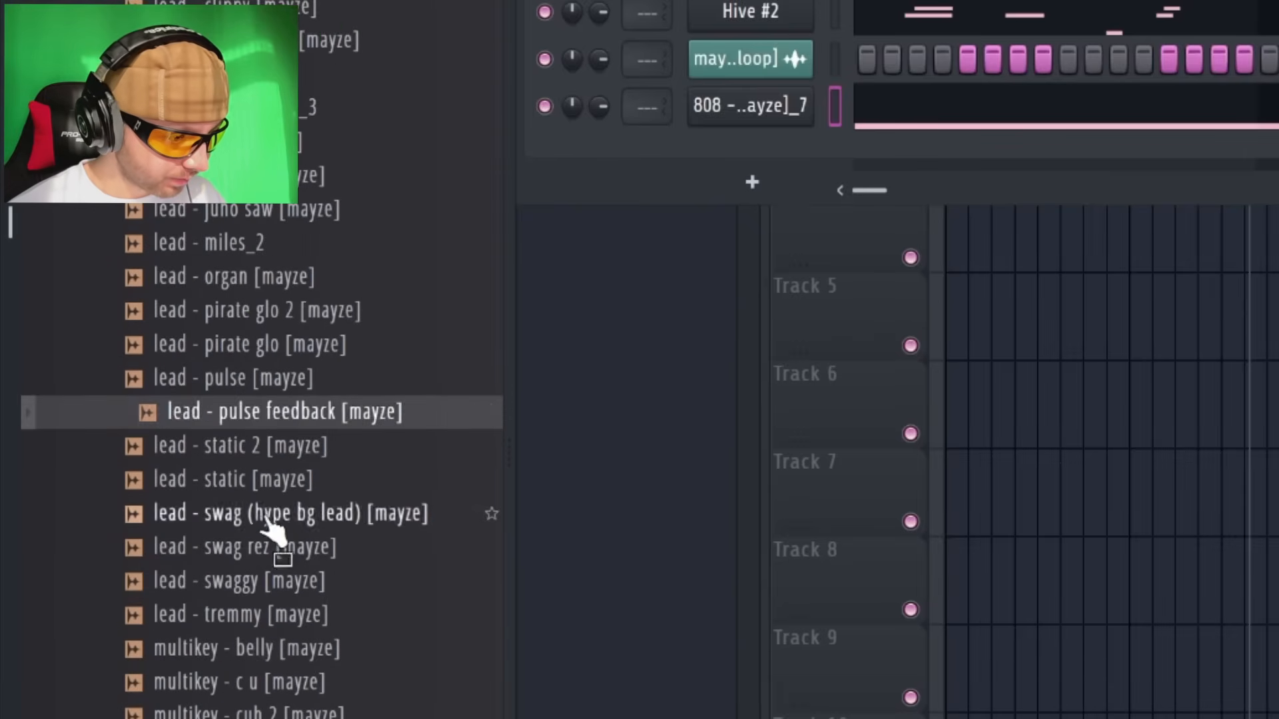
click(271, 519)
scroll(272, 530, down, 4)
scroll(271, 529, down, 20)
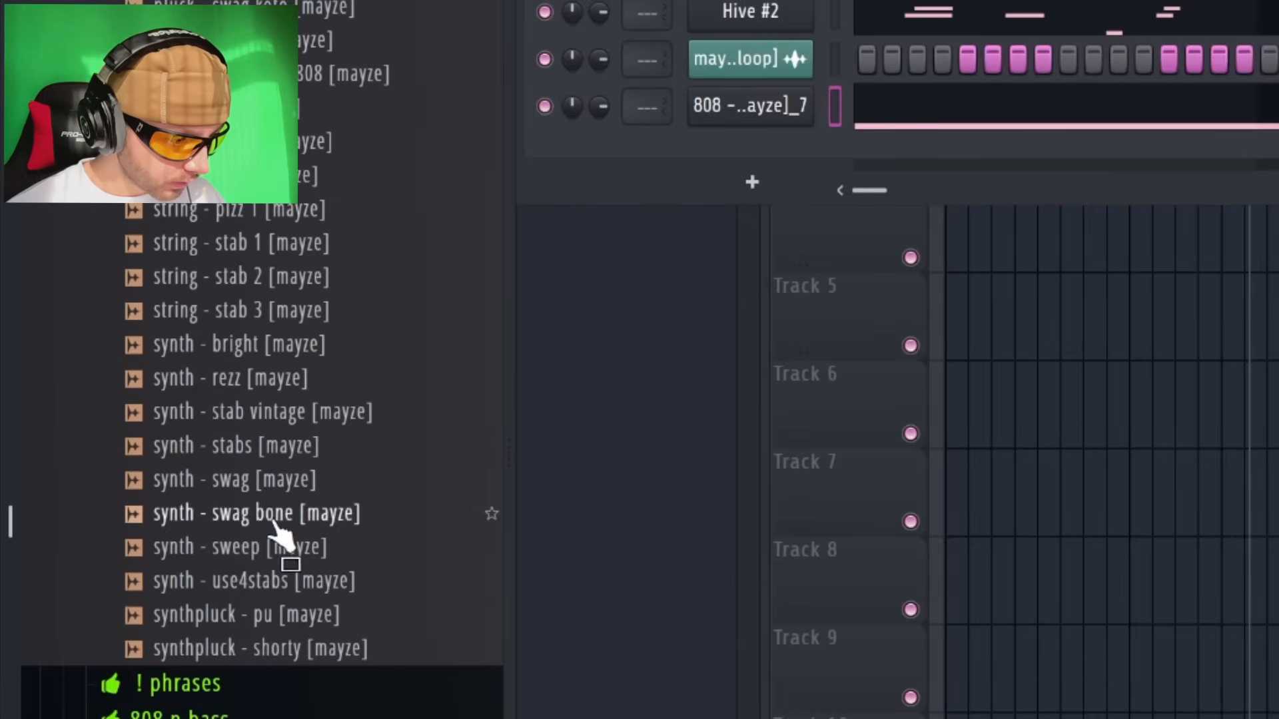
scroll(270, 203, up, 5)
click(267, 276)
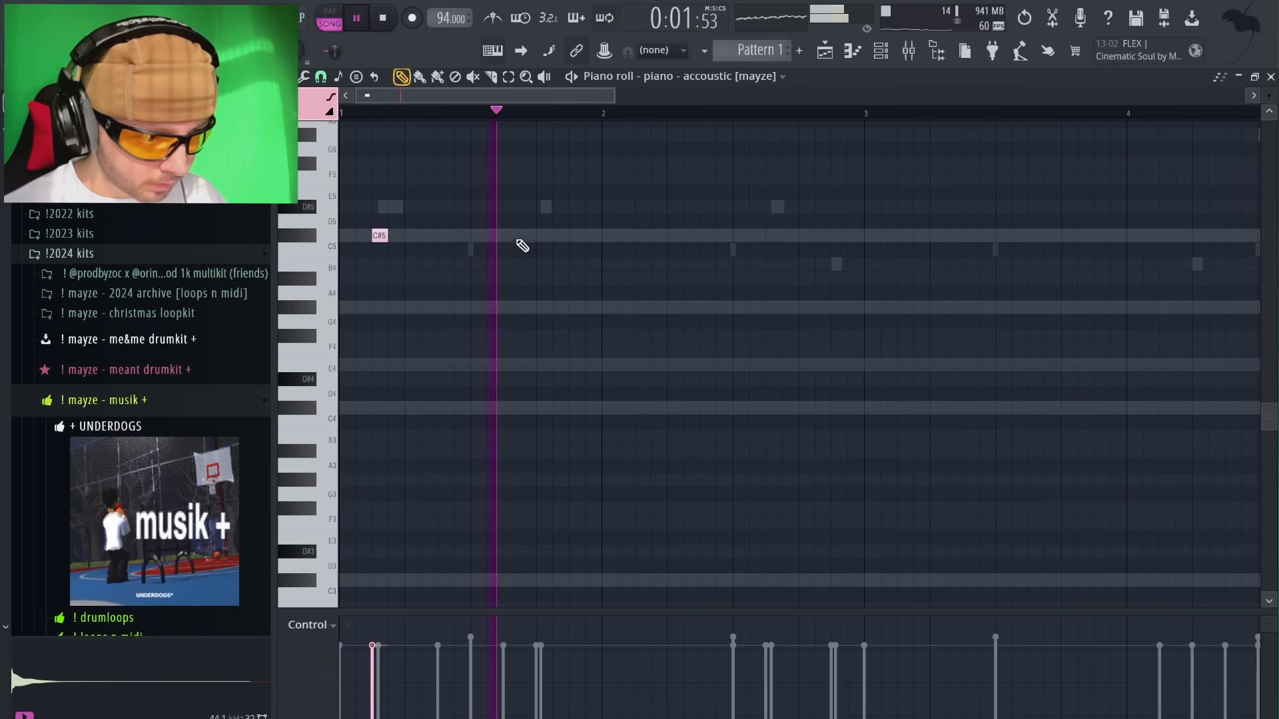
Add two short C#5 piano notes in the second half of bar 1 with progressively lower velocities.
key(space)
click(508, 235)
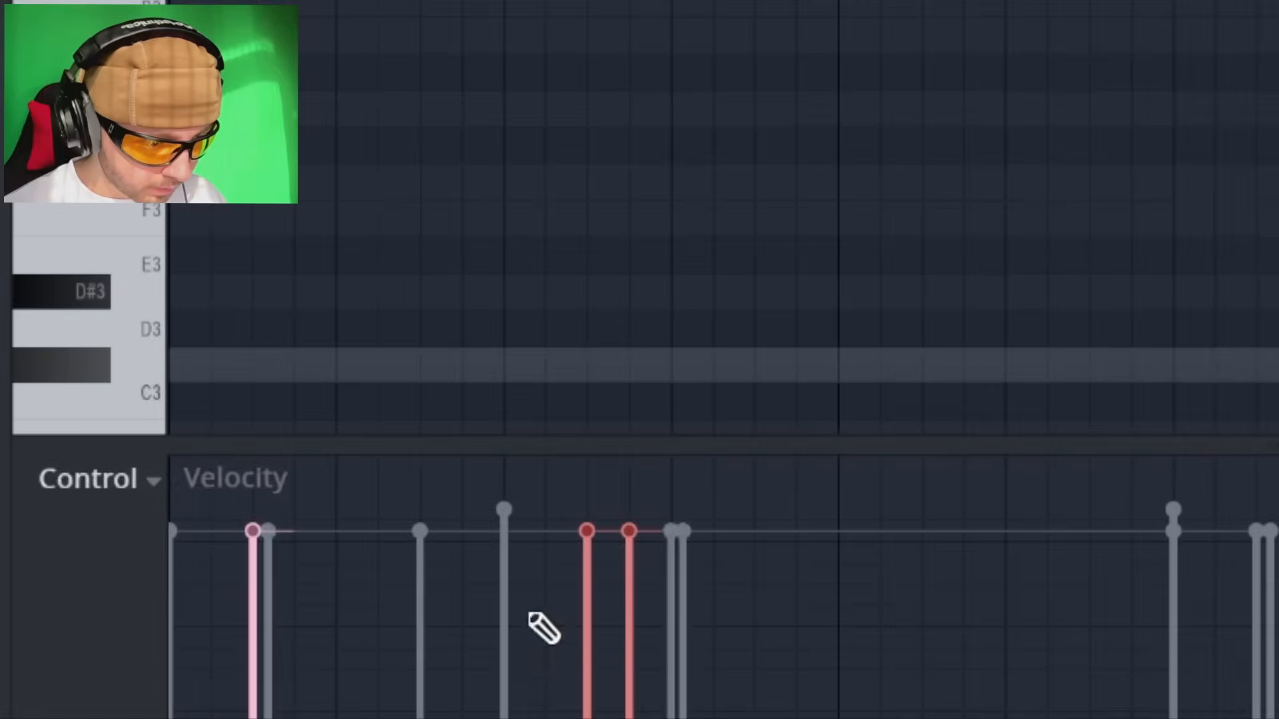
drag(498, 676, 522, 694)
key(space)
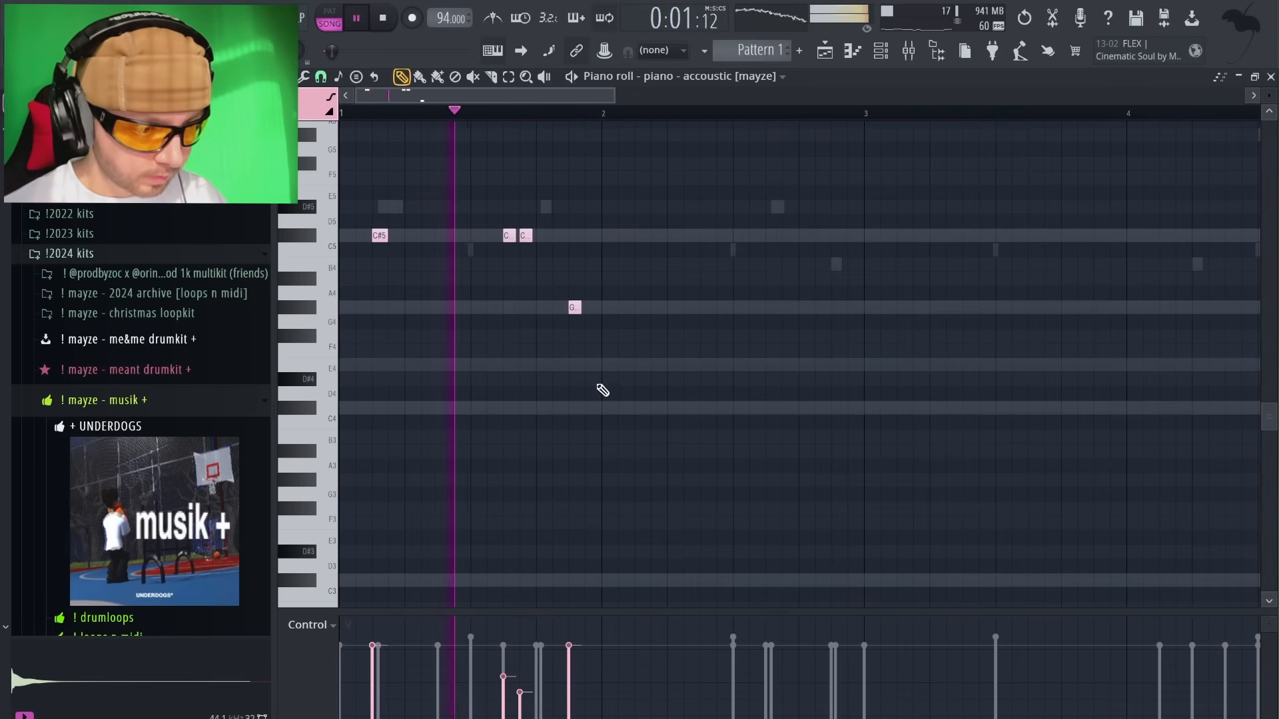
Add G#4 piano notes in bars 2 and 4 and a C#5 pair in bar 3, shortening the pair at the end of bar 4.
scroll(600, 385, down, 2)
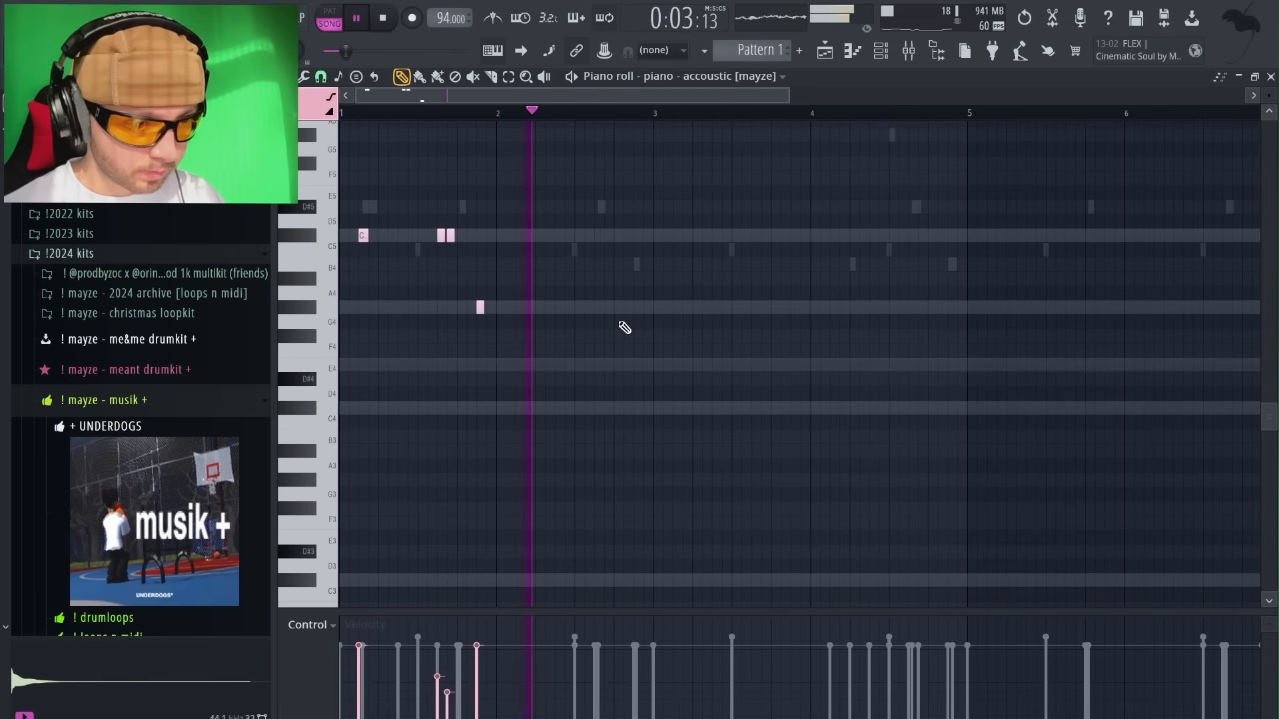
click(626, 308)
click(627, 308)
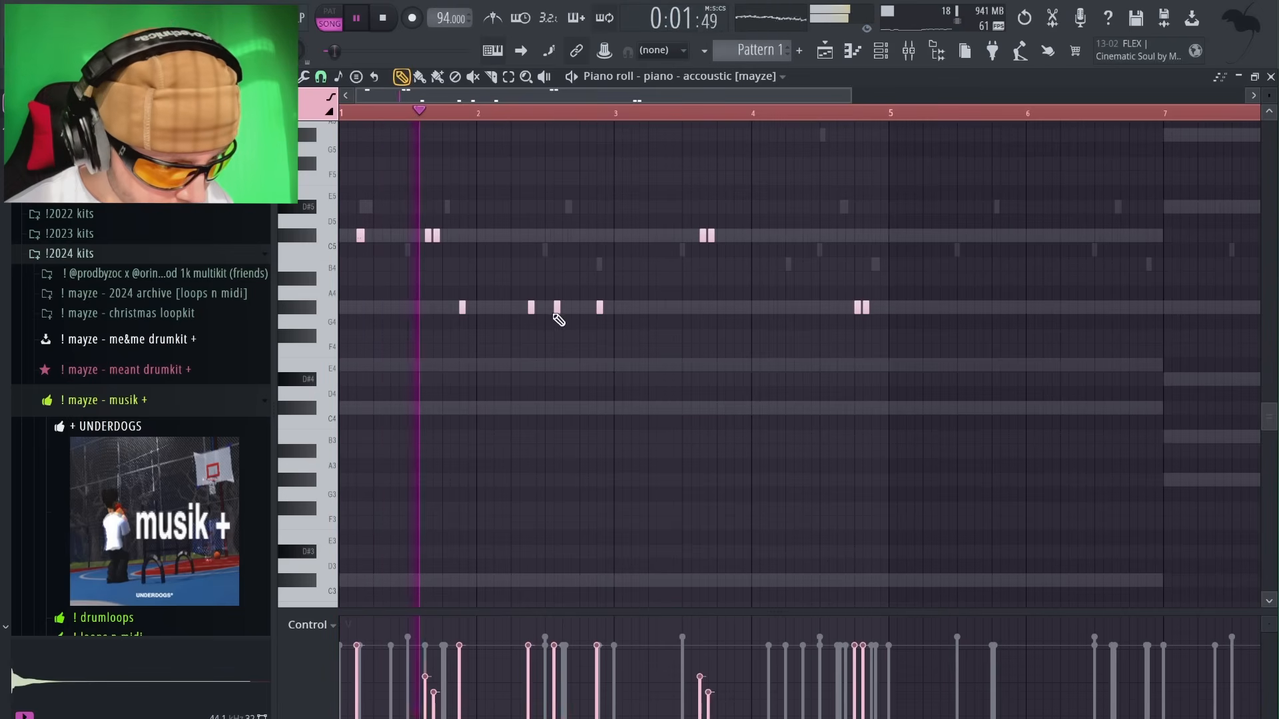
drag(557, 308, 566, 308)
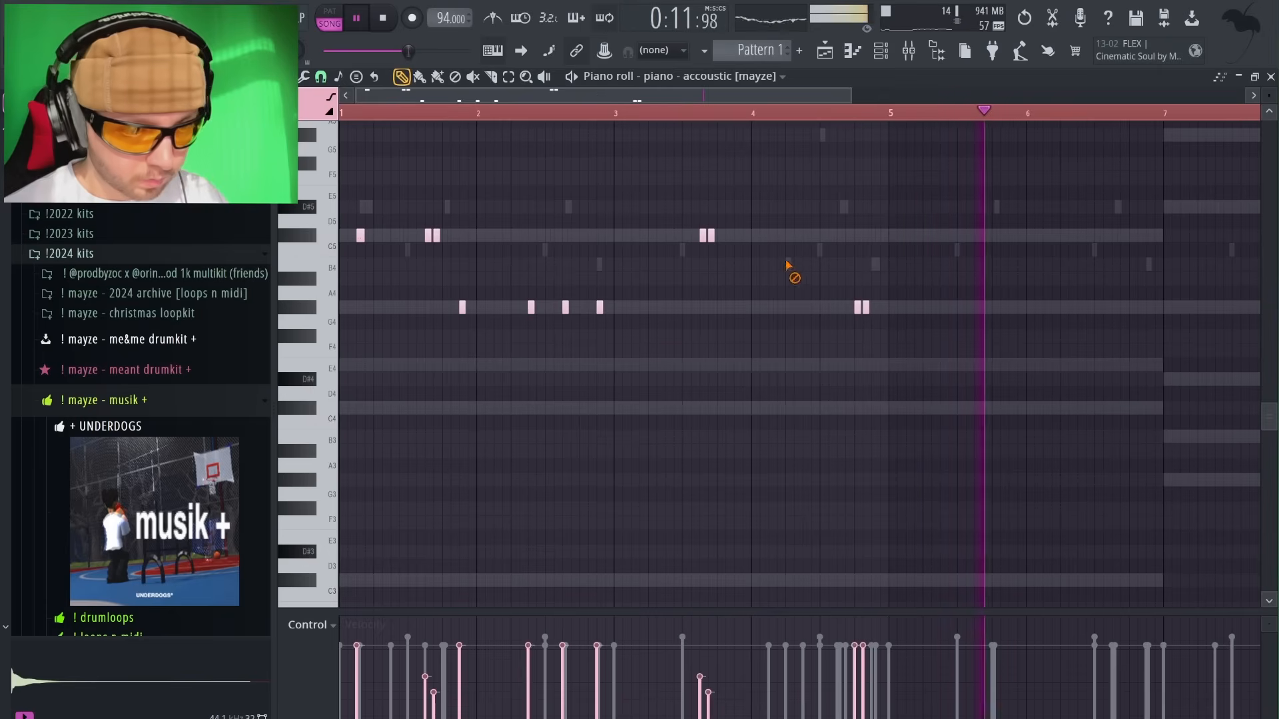
drag(876, 307, 849, 309)
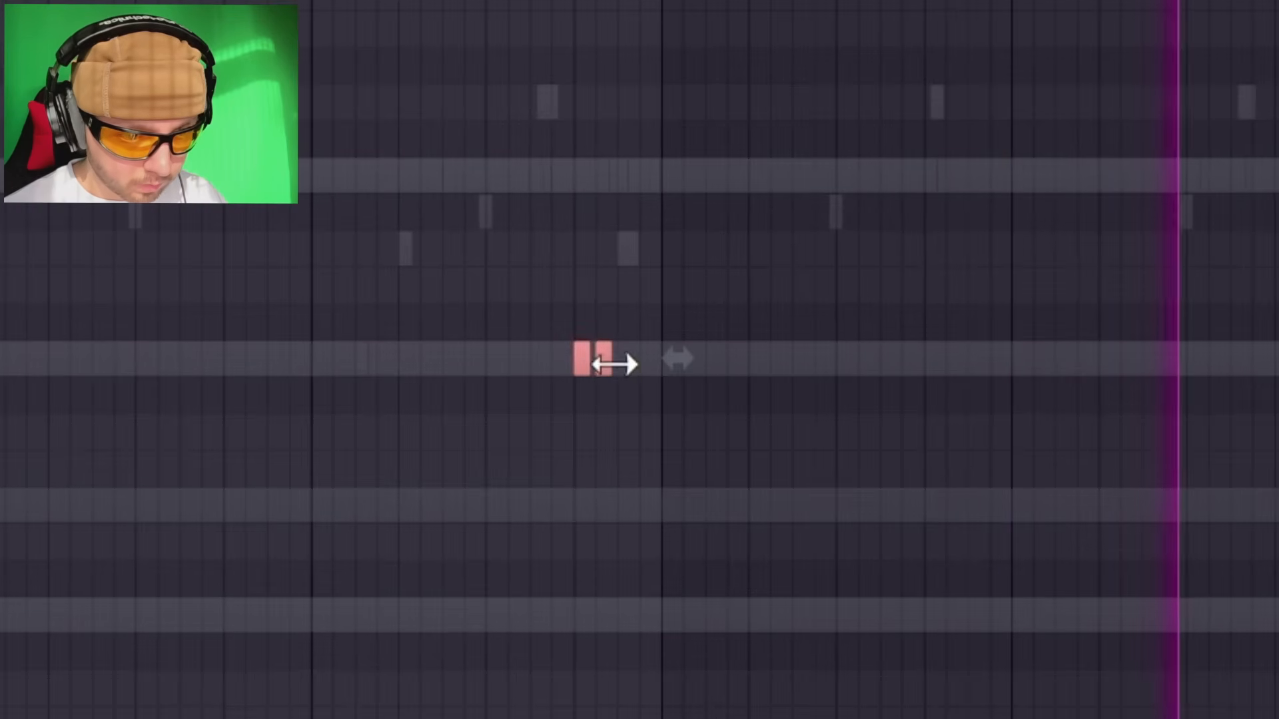
drag(615, 364, 608, 371)
Duplicate the four-bar piano melody into bars 5 to 8 and close the piano roll.
ctrl+click(879, 126)
key(ctrl+a)
key(ctrl+b)
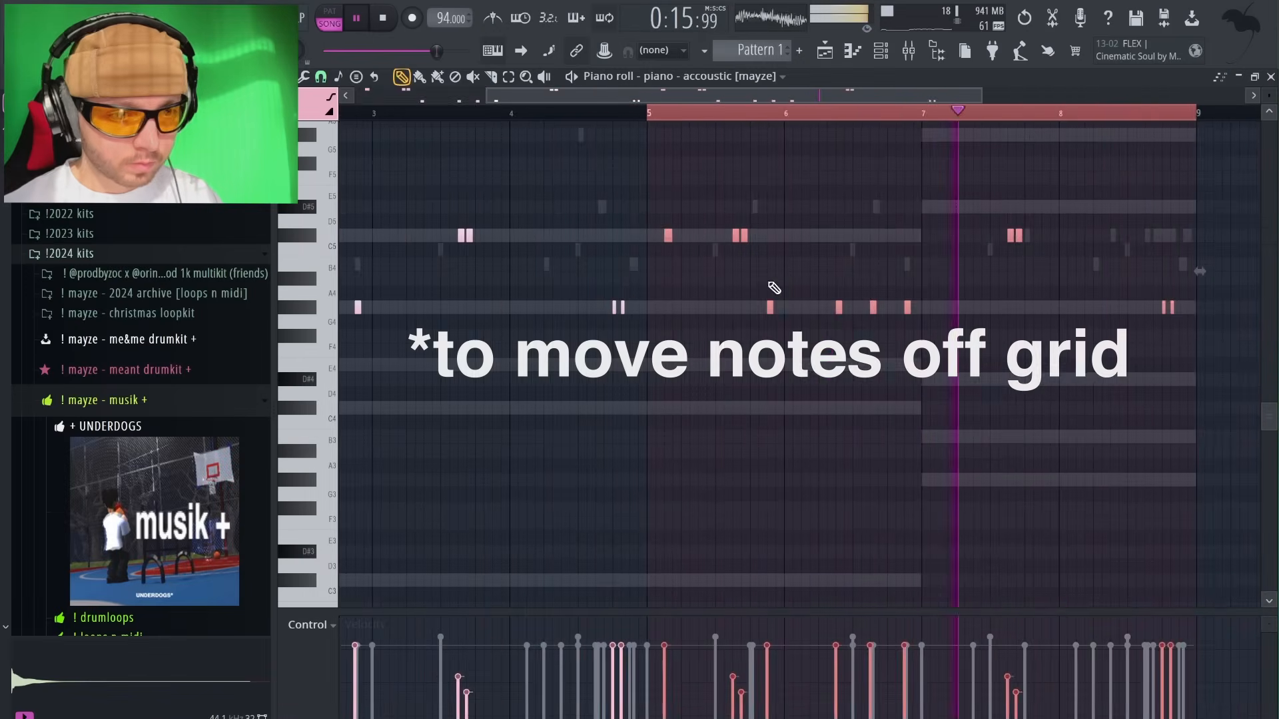
scroll(774, 288, down, 3)
key(ctrl+a)
key(ctrl+d)
key(ctrl+a)
key(ctrl+d)
key(ctrl+a)
key(ctrl+d)
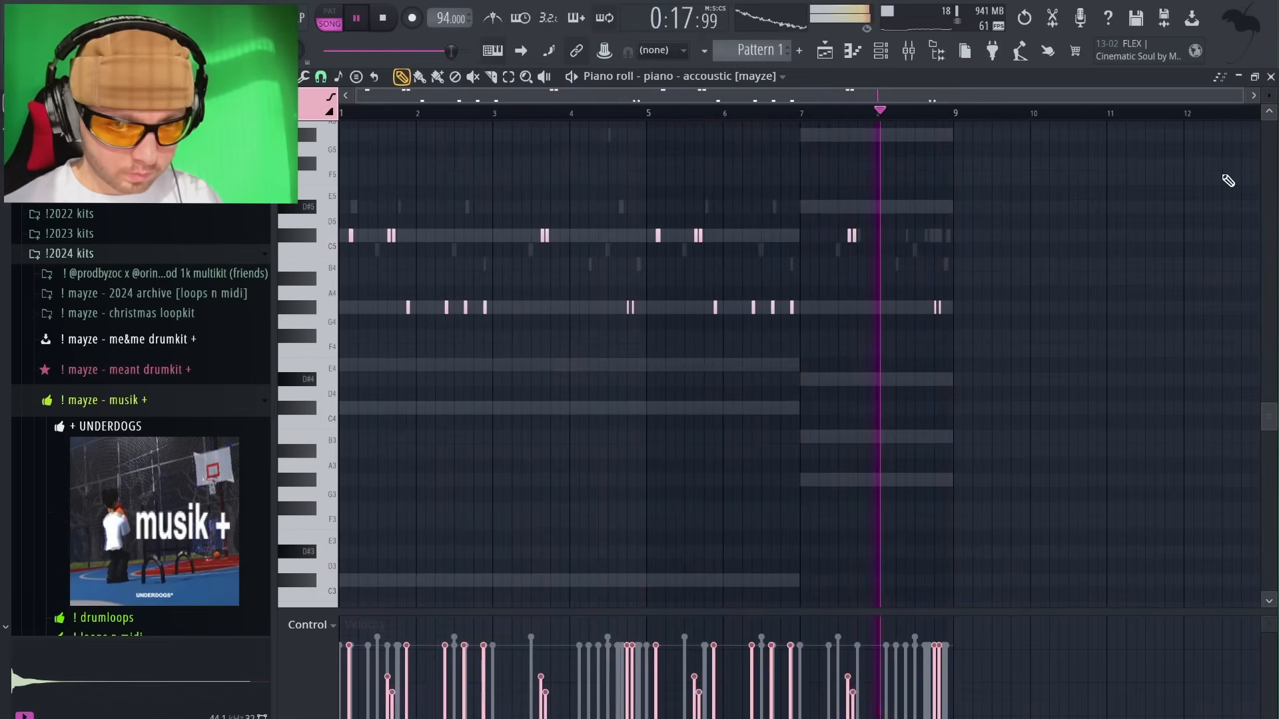
click(1270, 77)
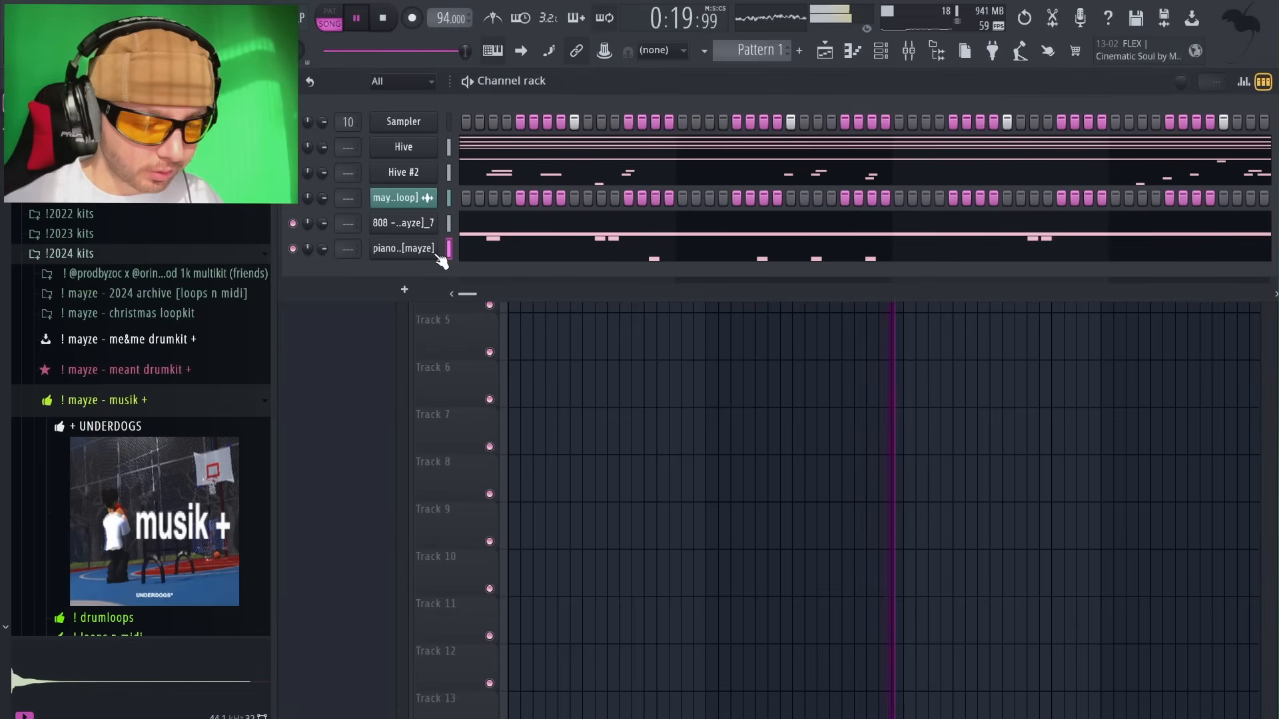
Route the piano channel to mixer track 1 and load ValhallaDelay in its fifth effect slot.
key(ctrl+l)
click(374, 453)
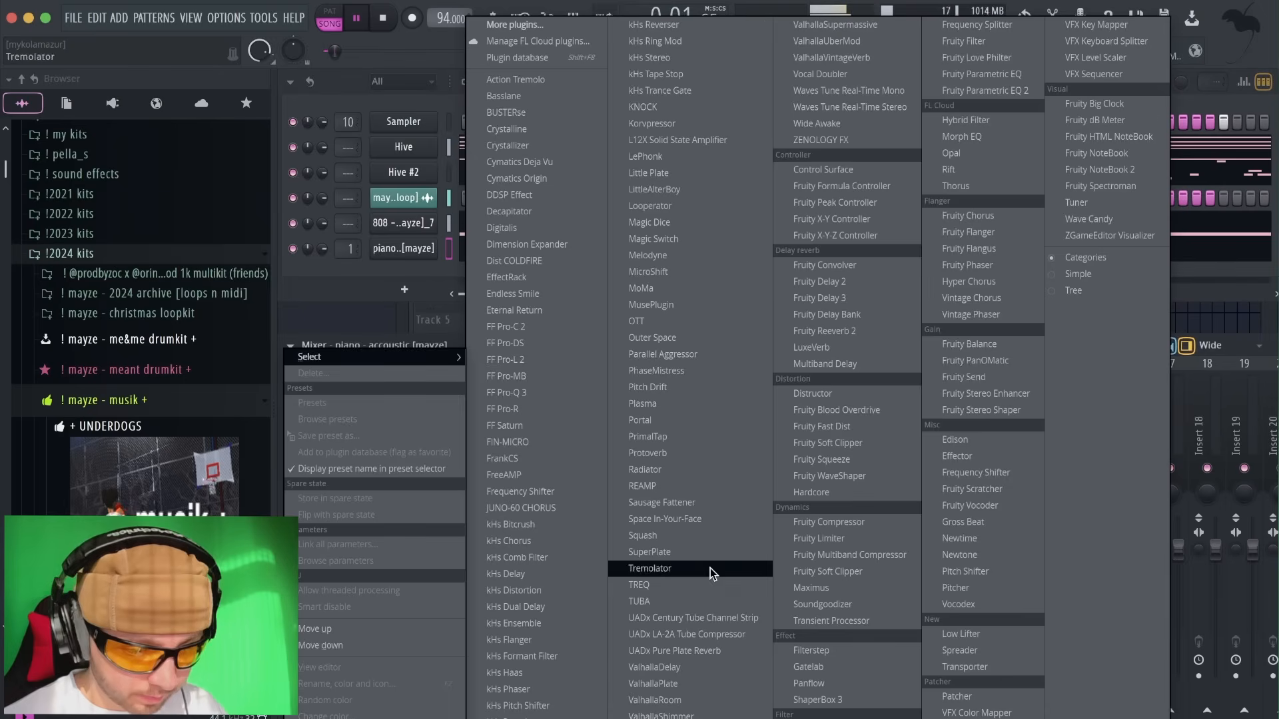
click(713, 666)
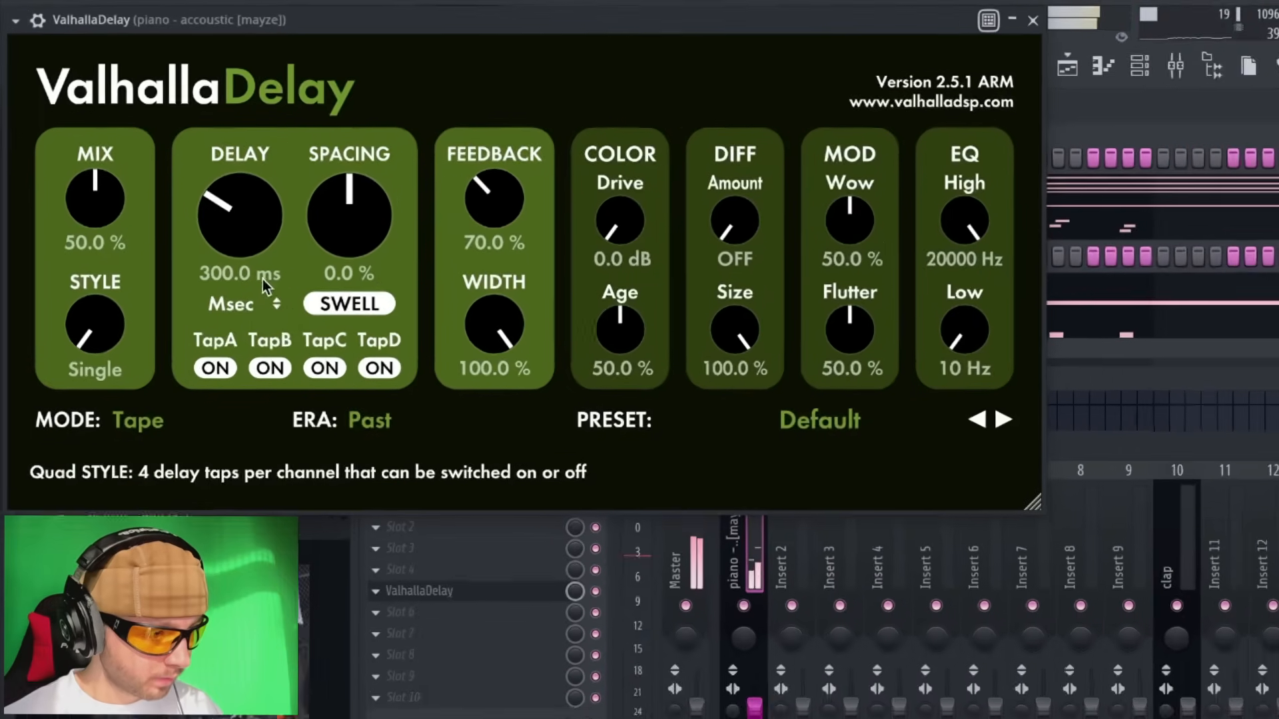
Set the piano's delay to Note timing at 1/8 with a 33.2% mix and -0.6 ms spread.
click(270, 304)
click(254, 349)
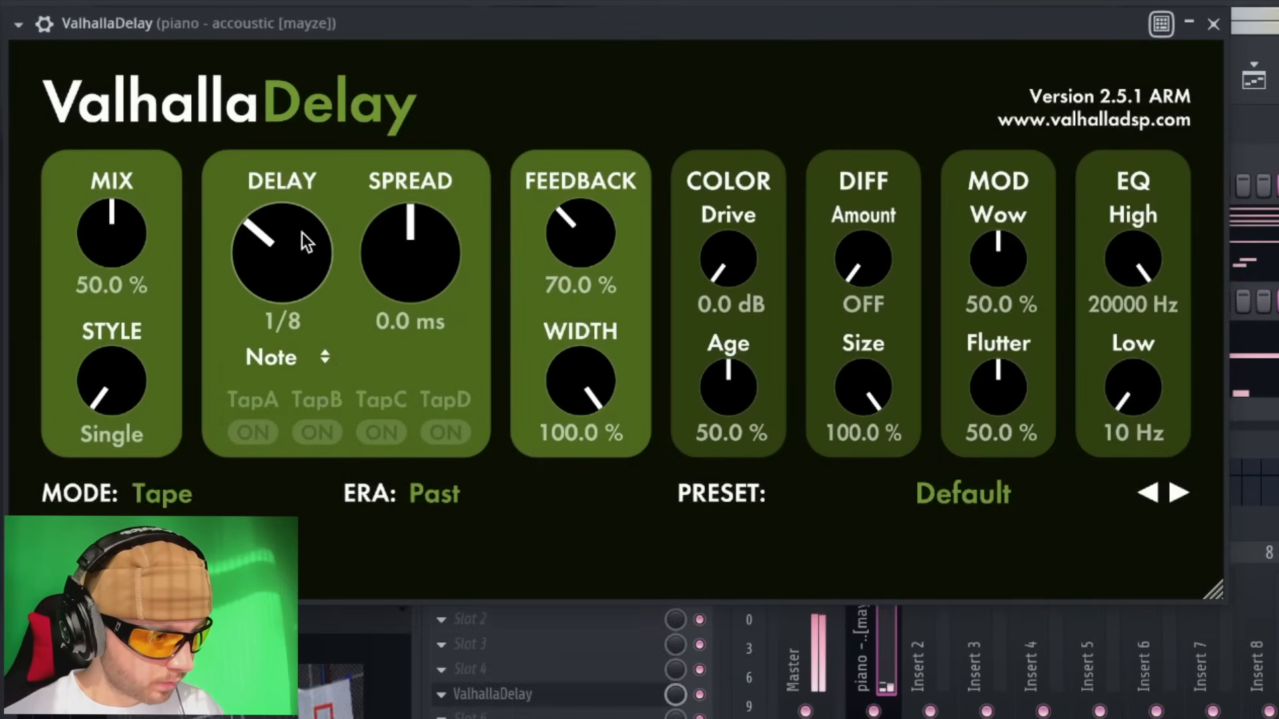
drag(71, 238, 97, 277)
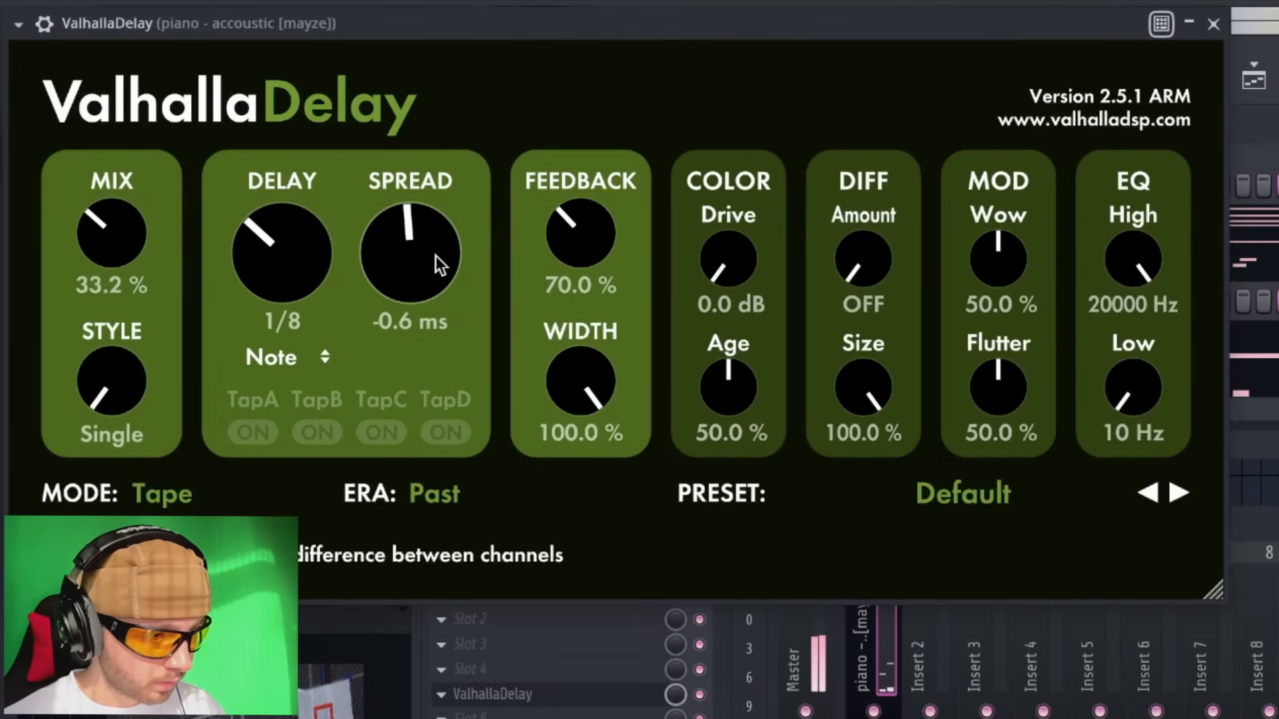
Shape the delay's tone by raising Drive, setting Age to 28.1%, reducing Wow and Flutter, and raising the low EQ cutoff.
drag(762, 261, 757, 280)
drag(728, 388, 729, 459)
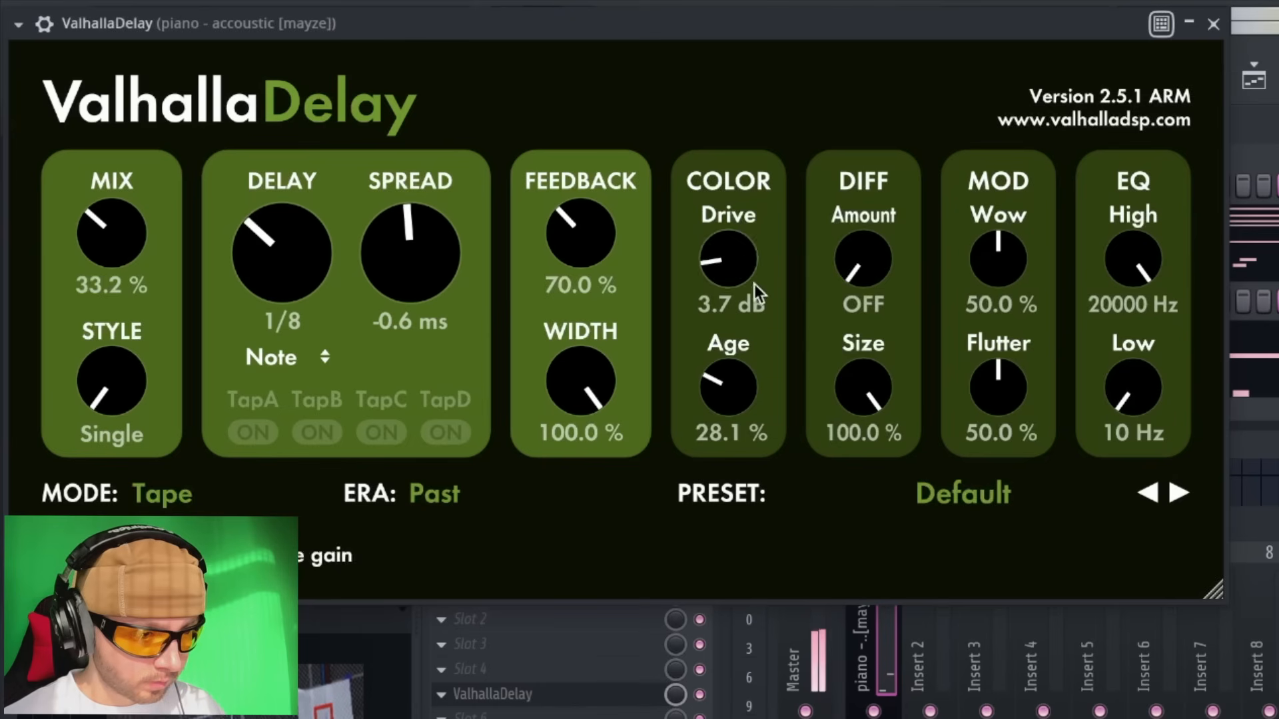
drag(755, 285, 754, 265)
mouse_move(865, 262)
mouse_down()
mouse_move(872, 220)
mouse_move(866, 261)
mouse_up()
drag(1023, 271, 1013, 312)
drag(999, 382, 997, 421)
drag(1128, 400, 1079, 360)
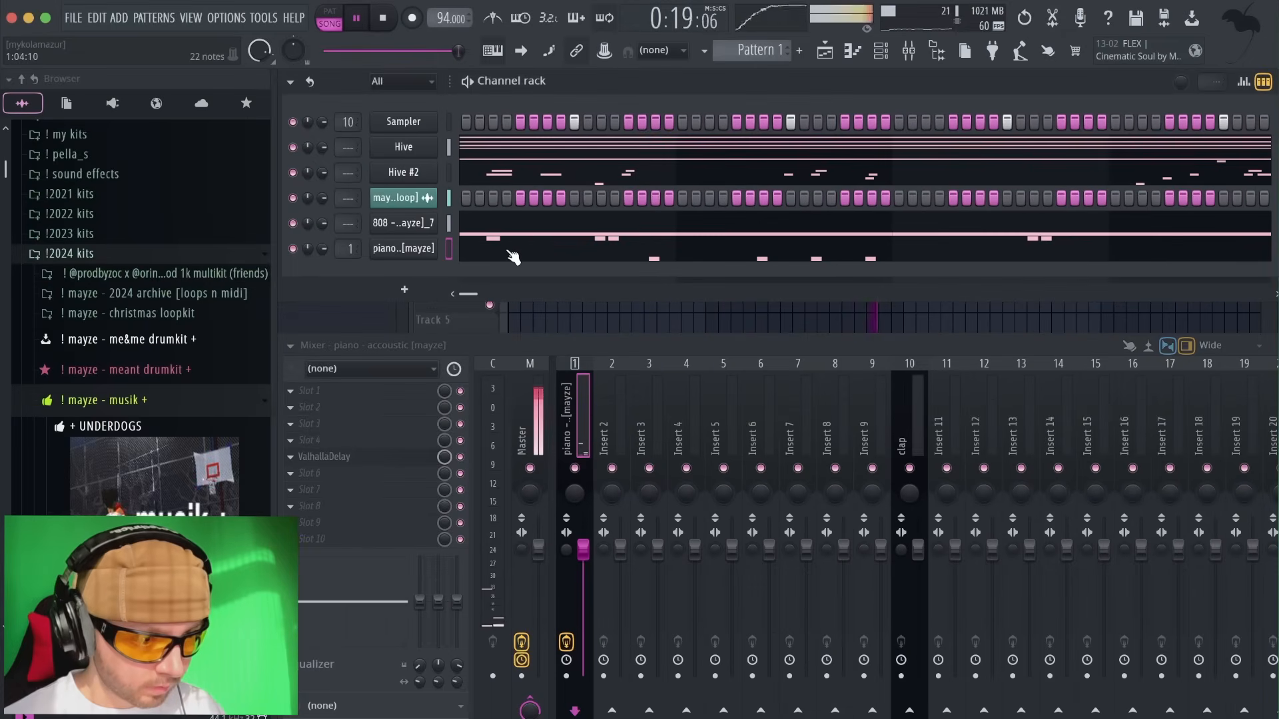
Place the chant - haaaat [mayze]_3 clip on Track 3 early in bar 1 and play it back.
click(513, 257)
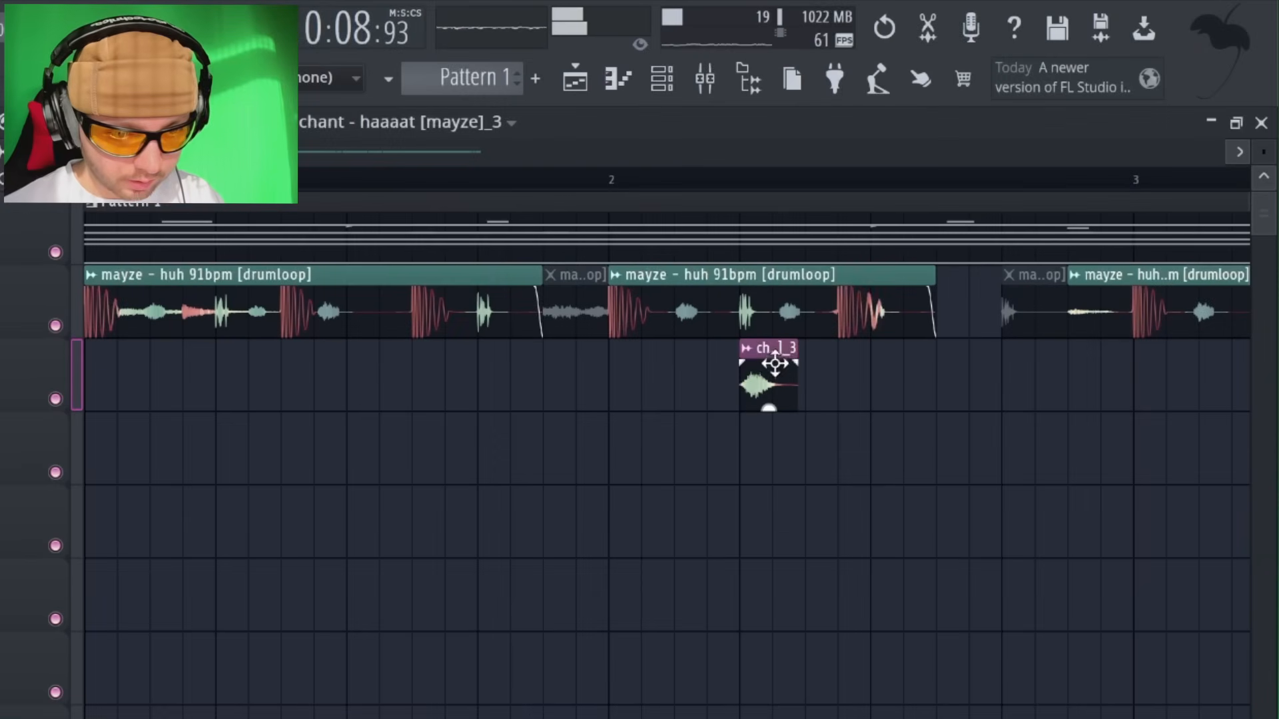
drag(766, 363, 274, 402)
drag(274, 403, 188, 405)
key(space)
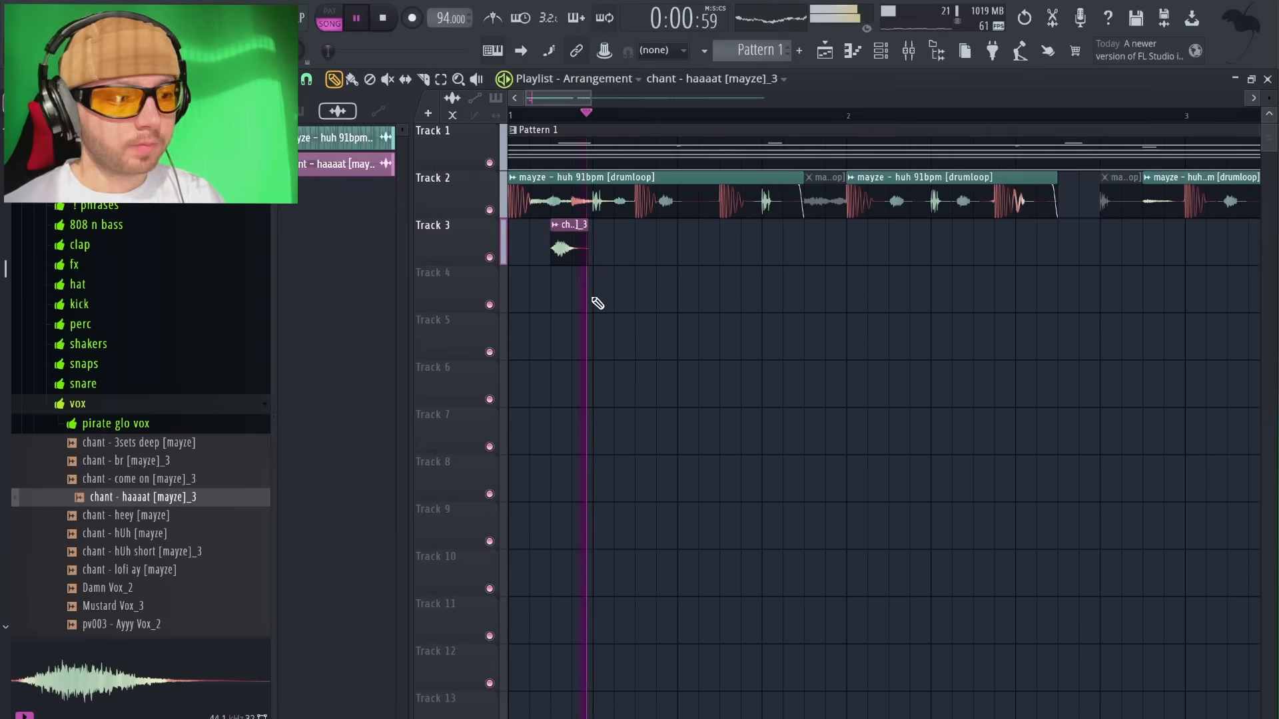
Move the chant clip to Track 4 at the end of bar 1 and lower its volume to -4.7 dB.
drag(573, 227, 829, 304)
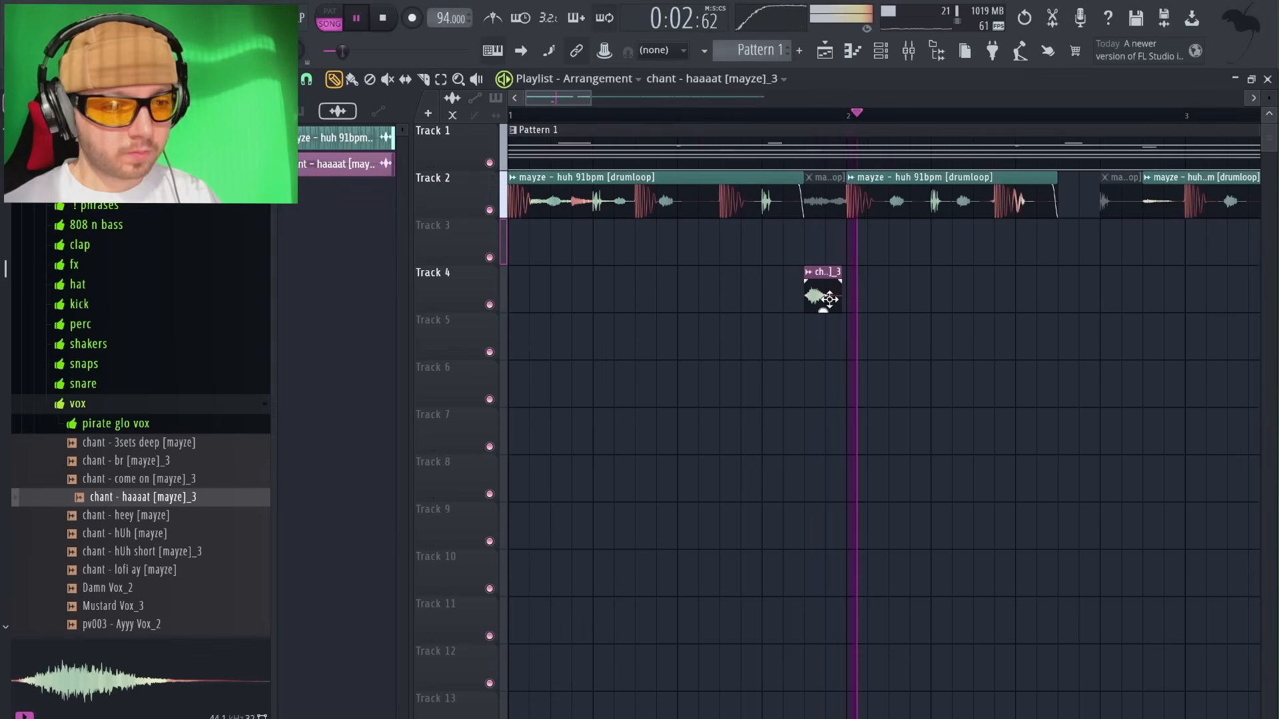
drag(824, 294, 823, 308)
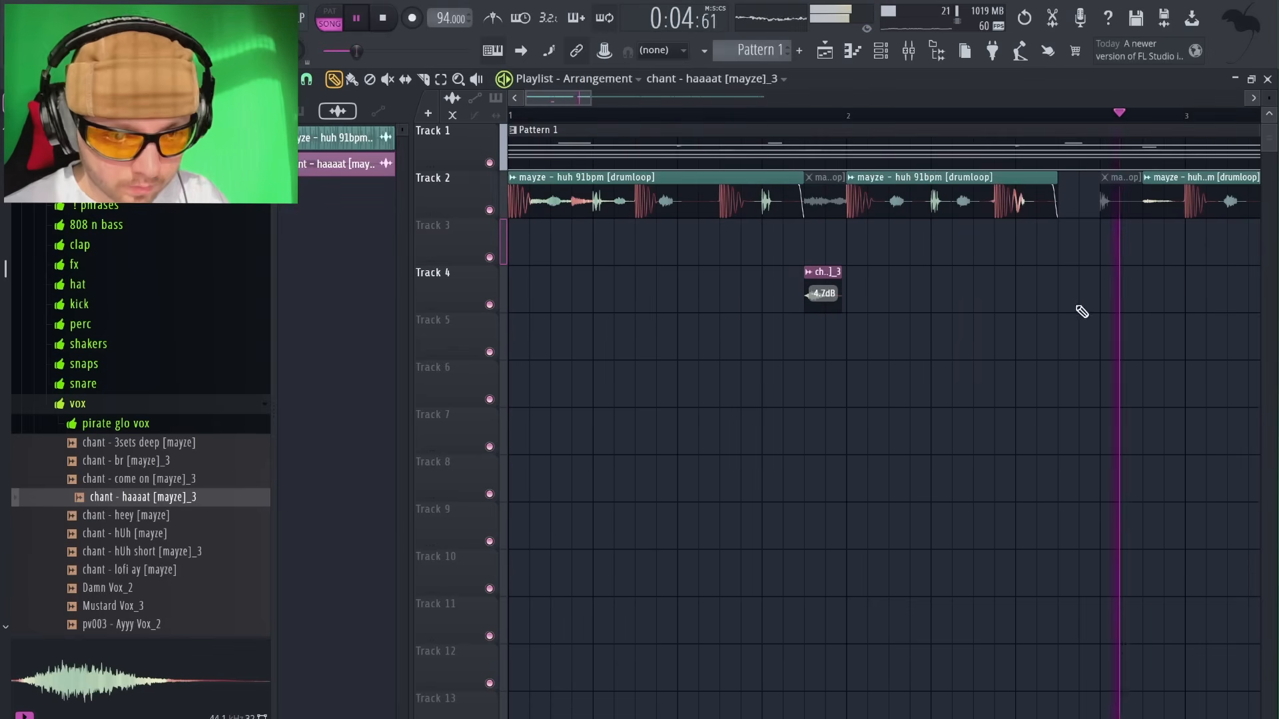
key(space)
Move the chant clip to the end of bar 2 and trim the start of the following drum loop clip to bar 3.
drag(834, 270, 1166, 273)
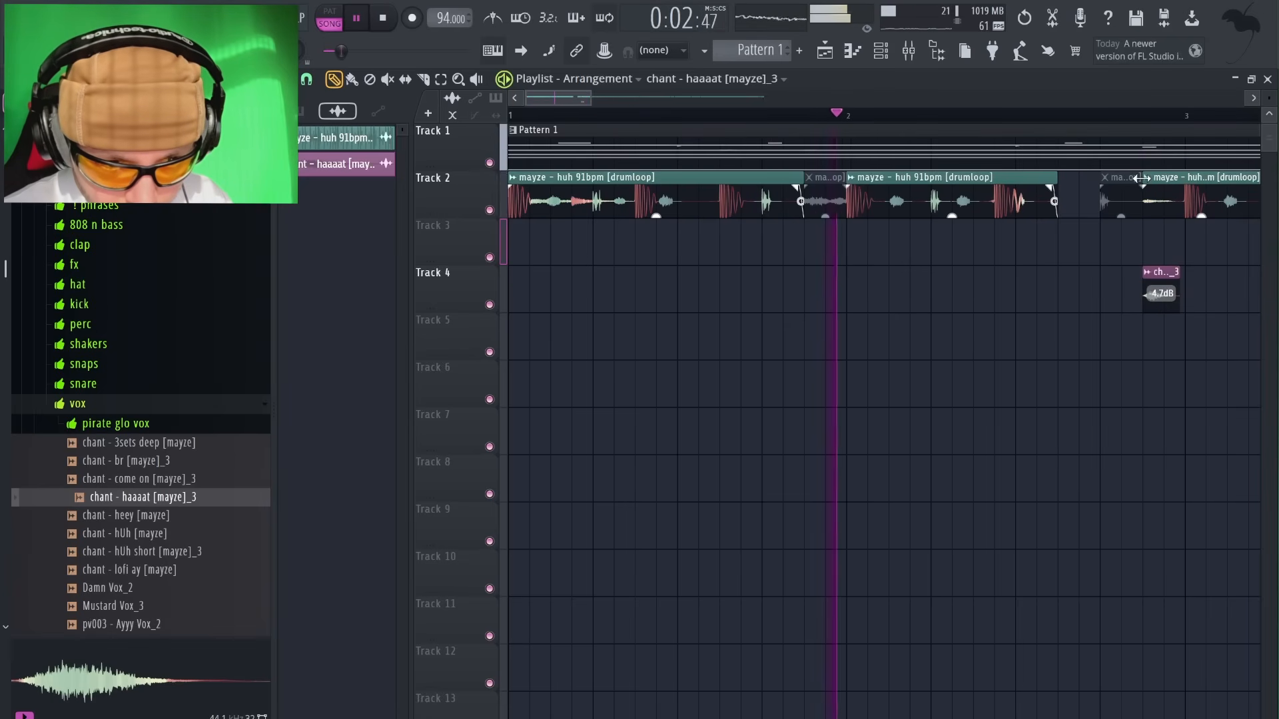
drag(1142, 179, 1186, 180)
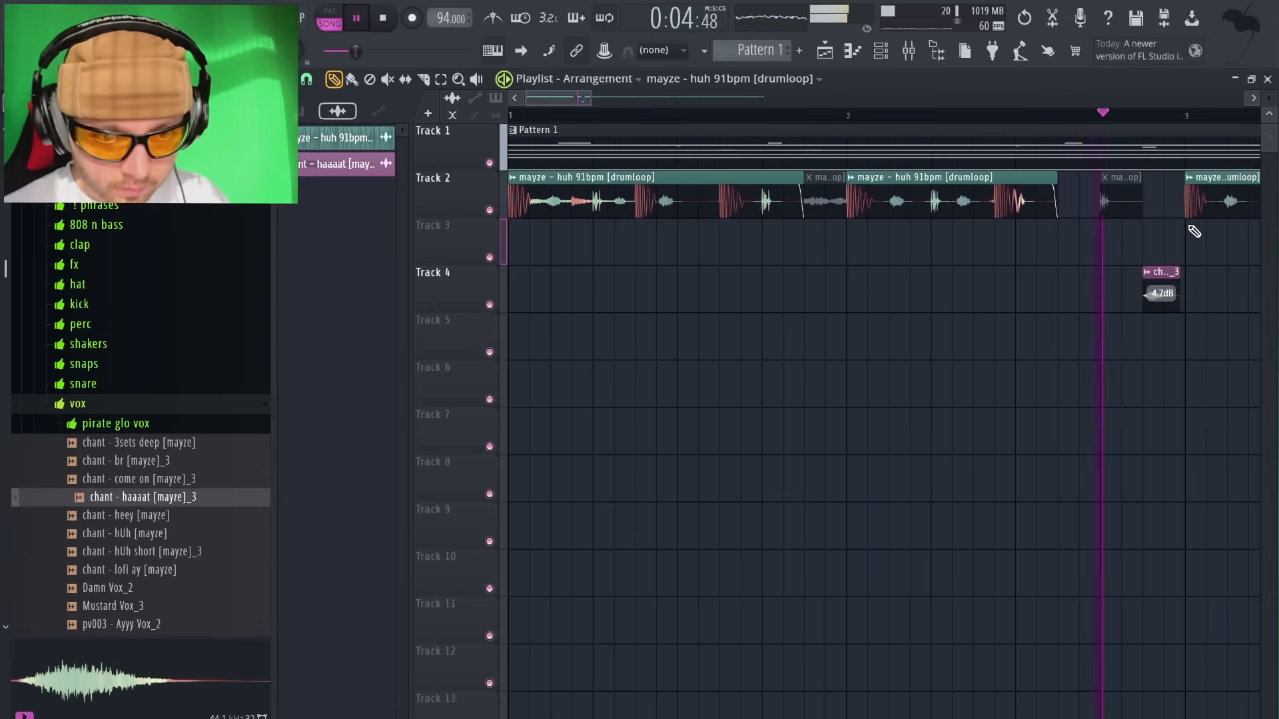
Adjust the chant clip's time-stretching pitch and replay the arrangement from late in bar 2.
scroll(734, 283, down, 5)
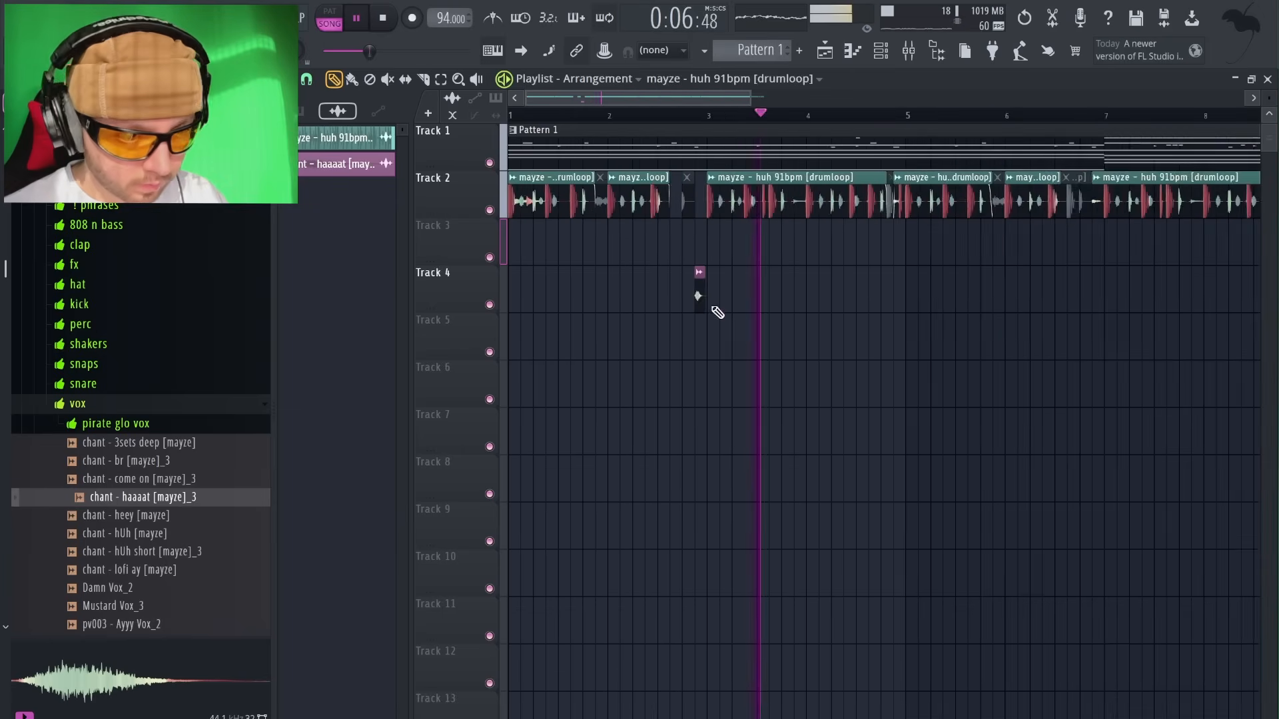
scroll(717, 310, up, 4)
double_click(710, 297)
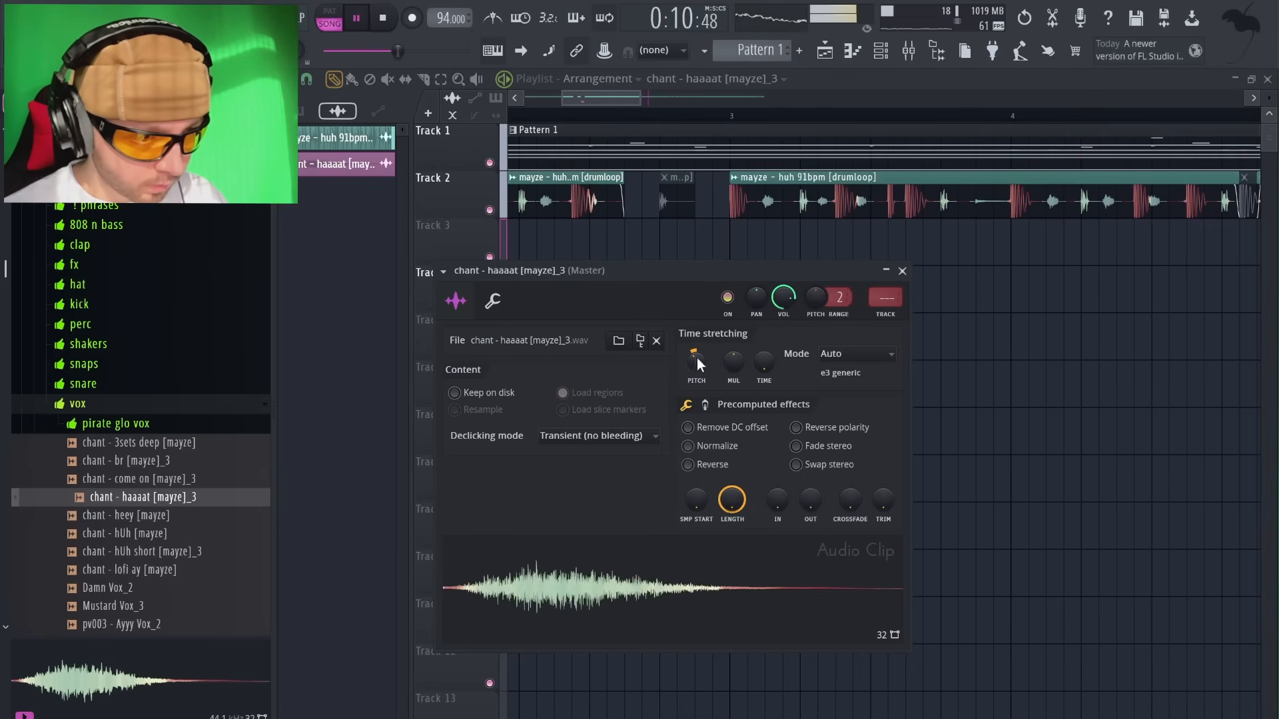
click(671, 119)
scroll(707, 285, down, 3)
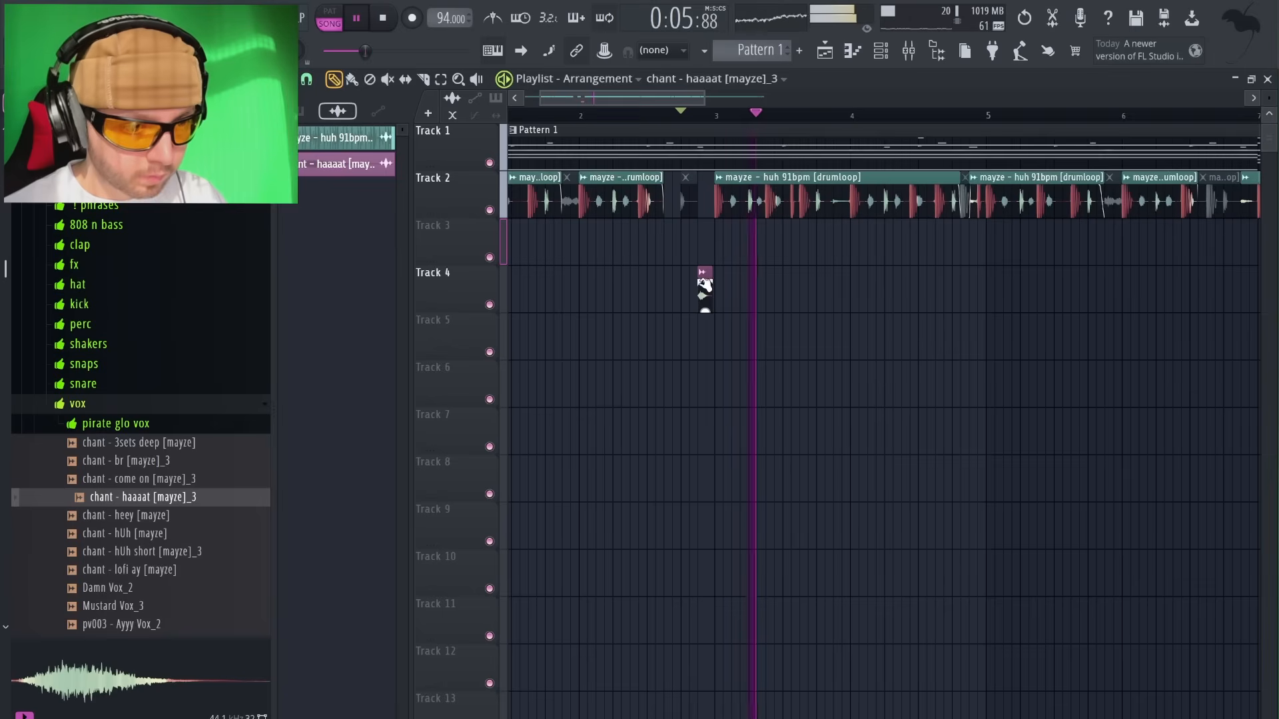
Copy the chant clip to the end of bar 6 on Track 4 and trim the following drum loop clip's start to bar 7.
scroll(705, 289, down, 3)
scroll(836, 299, up, 3)
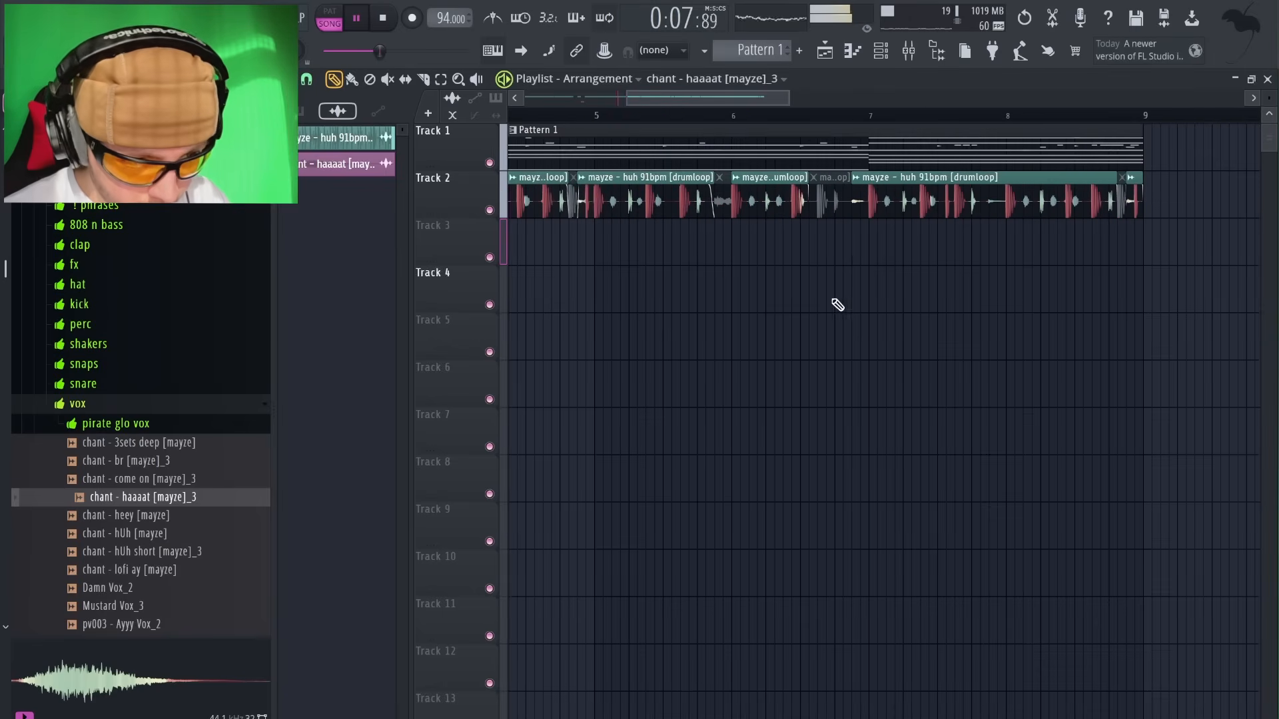
scroll(867, 267, up, 3)
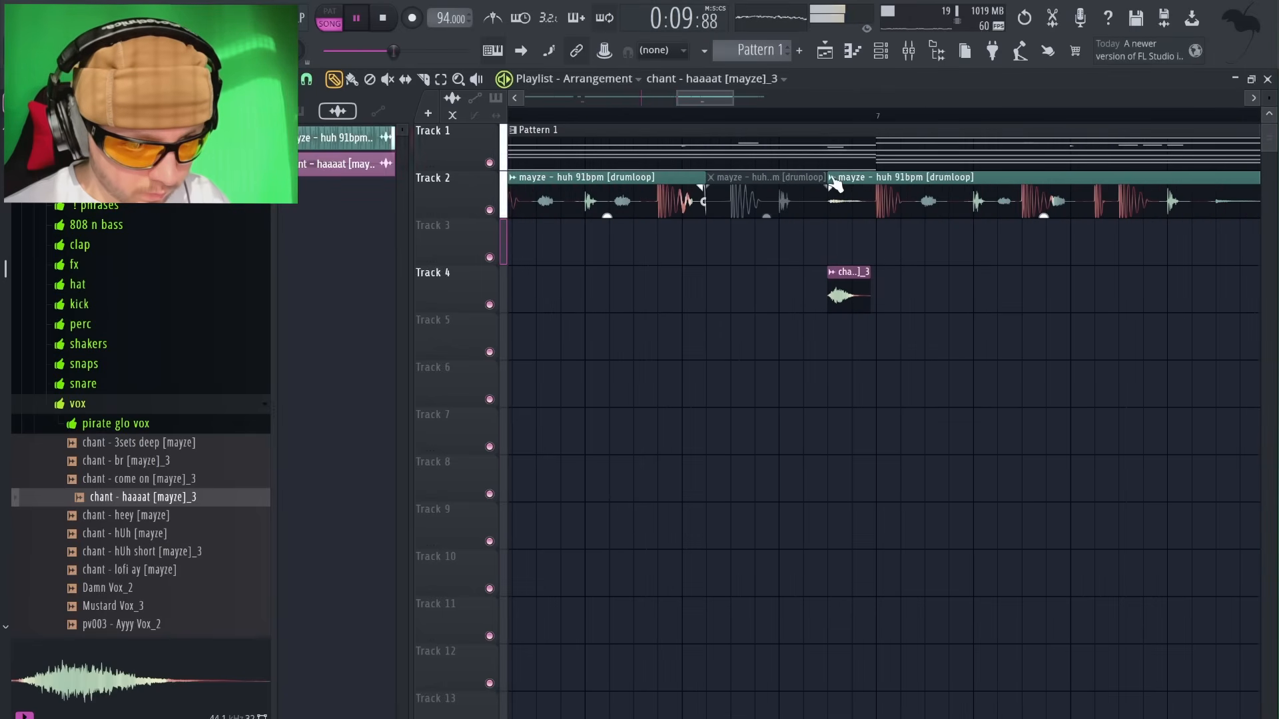
scroll(926, 278, down, 4)
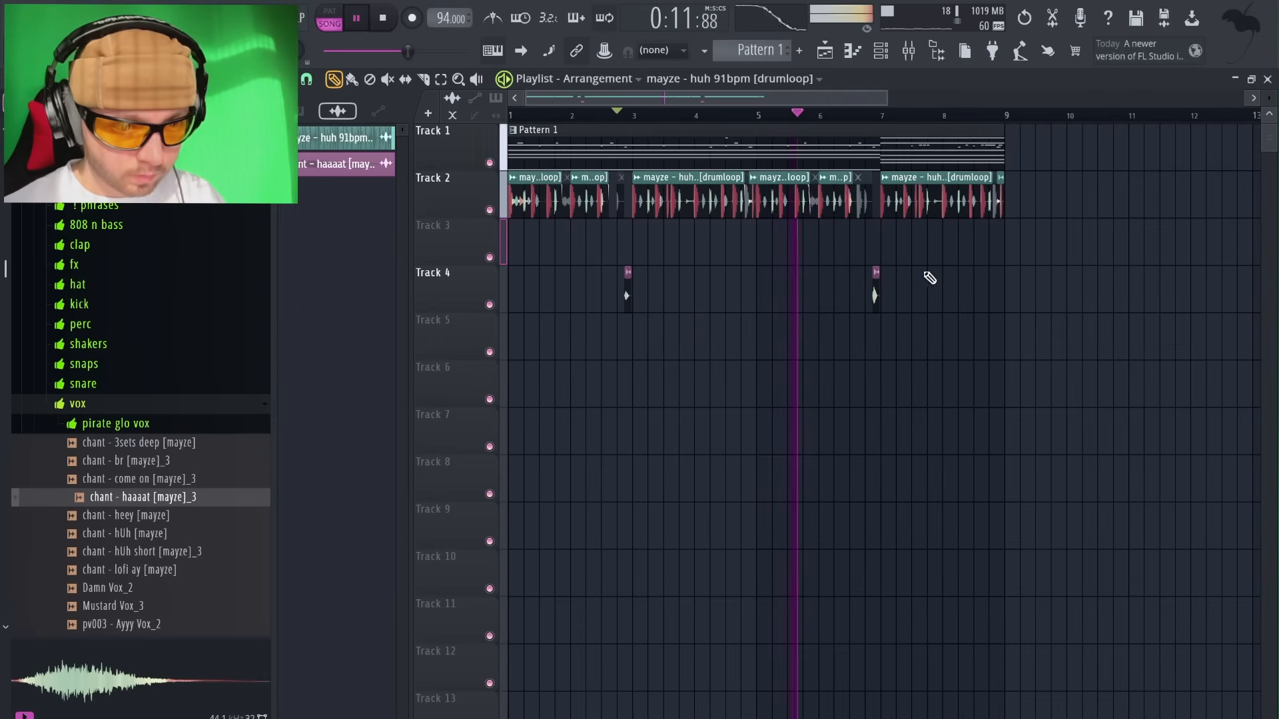
Collapse the vox sample folder and open the fx folder in its place.
click(125, 404)
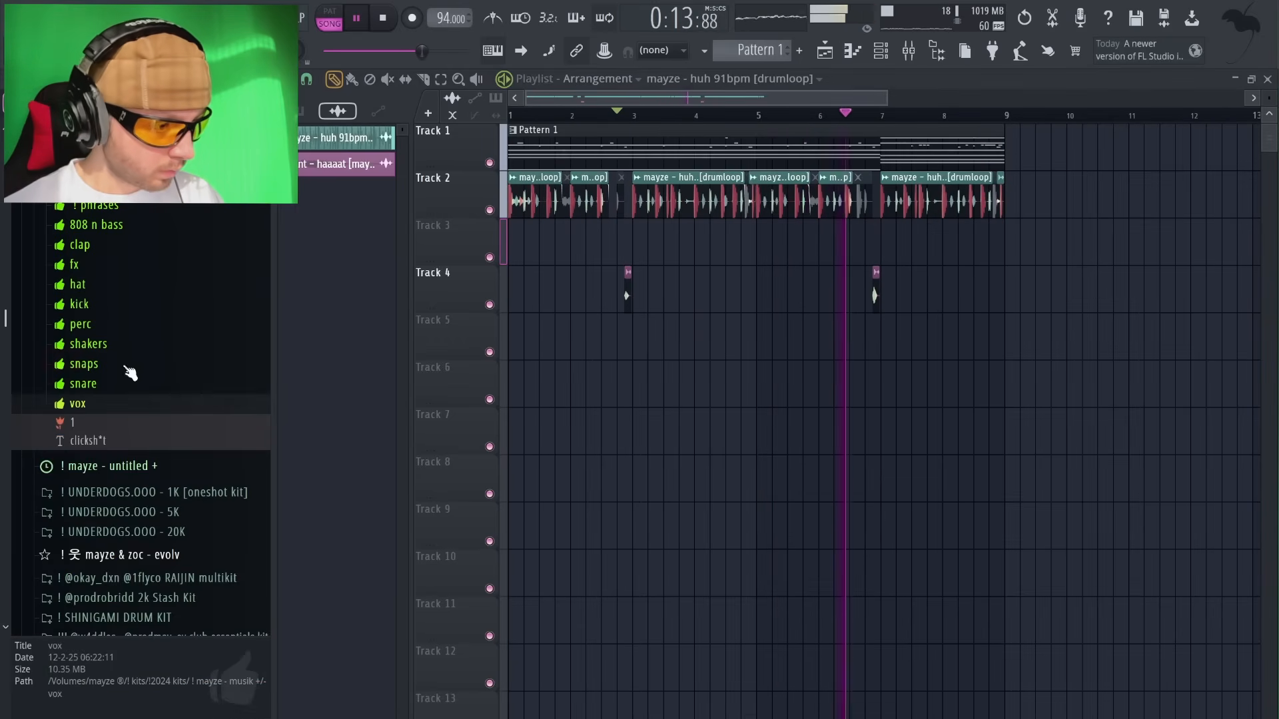
click(97, 266)
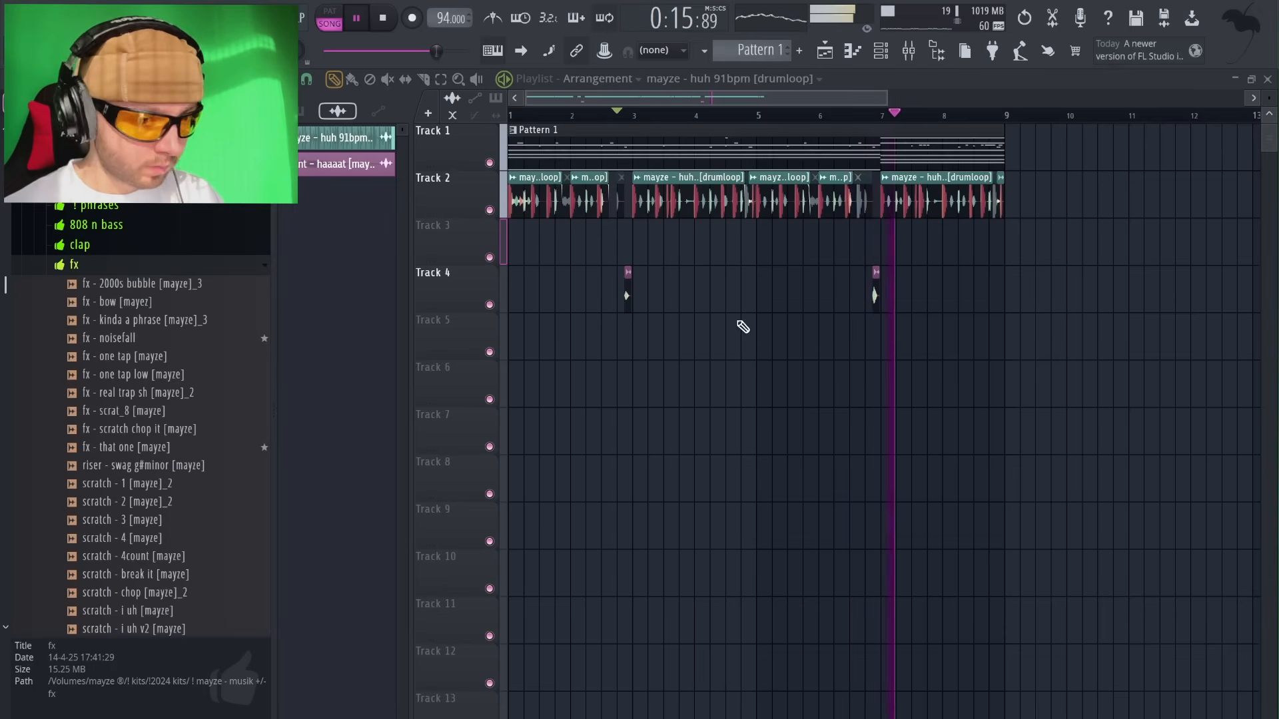
scroll(932, 297, up, 4)
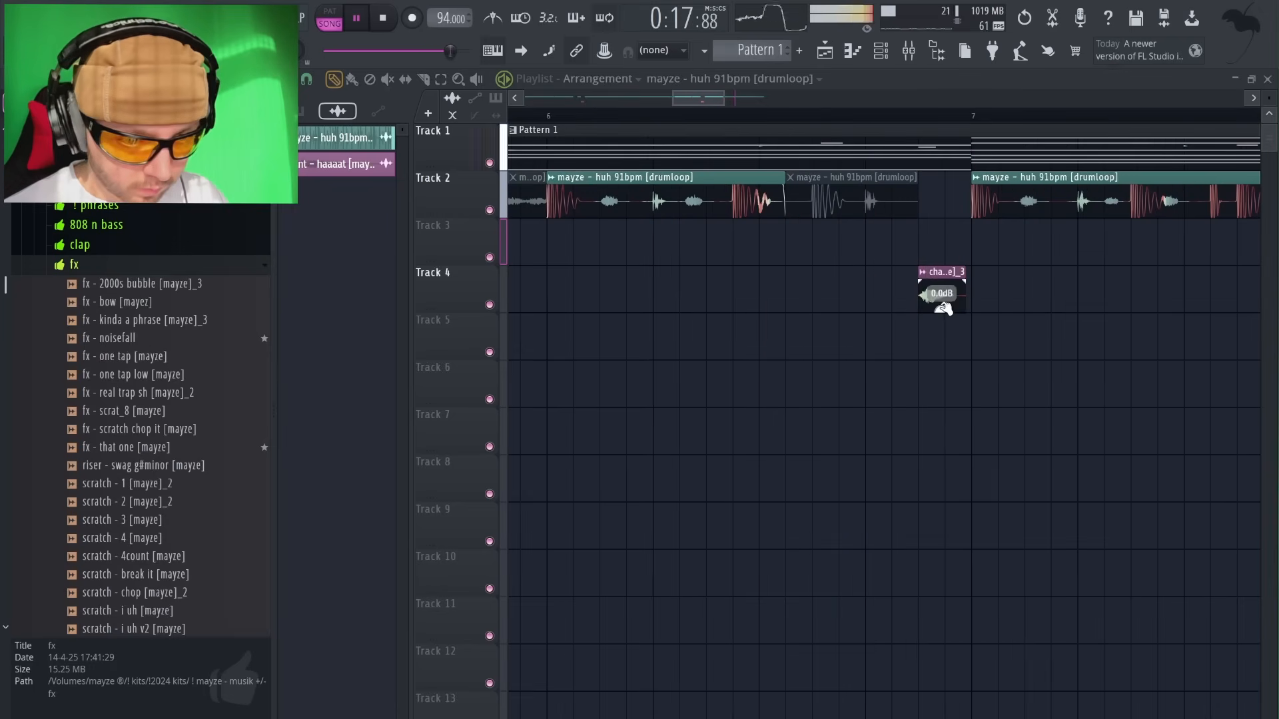
scroll(833, 323, down, 6)
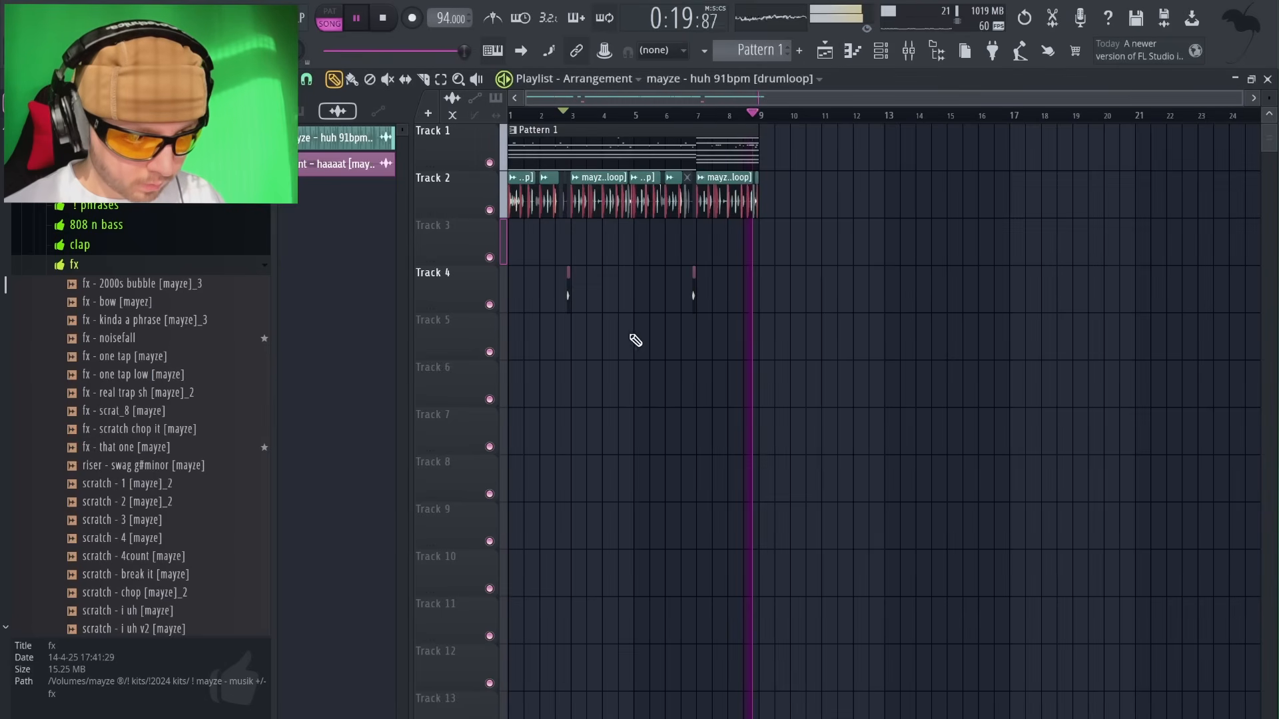
scroll(566, 318, up, 7)
scroll(726, 329, down, 5)
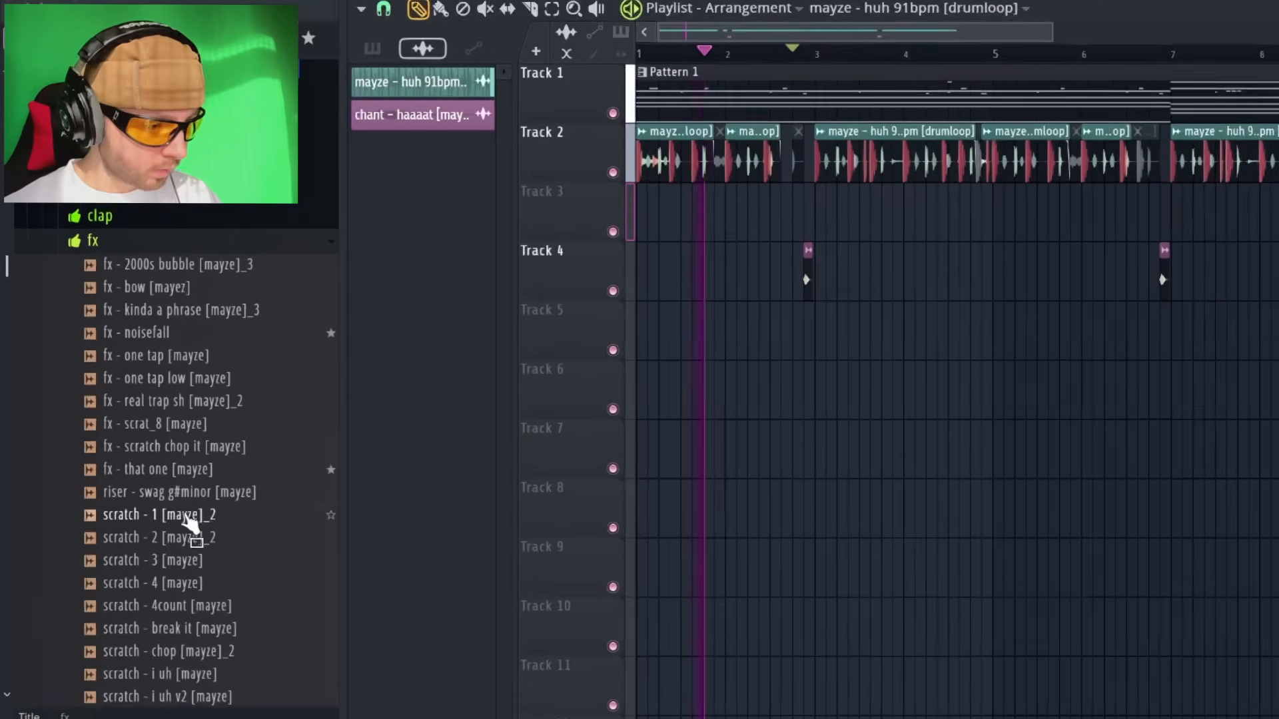
Preview the scratch samples in the fx folder, from scratch - 1 through scratch - chop, ending back on scratch - break it.
drag(146, 486, 151, 490)
click(256, 568)
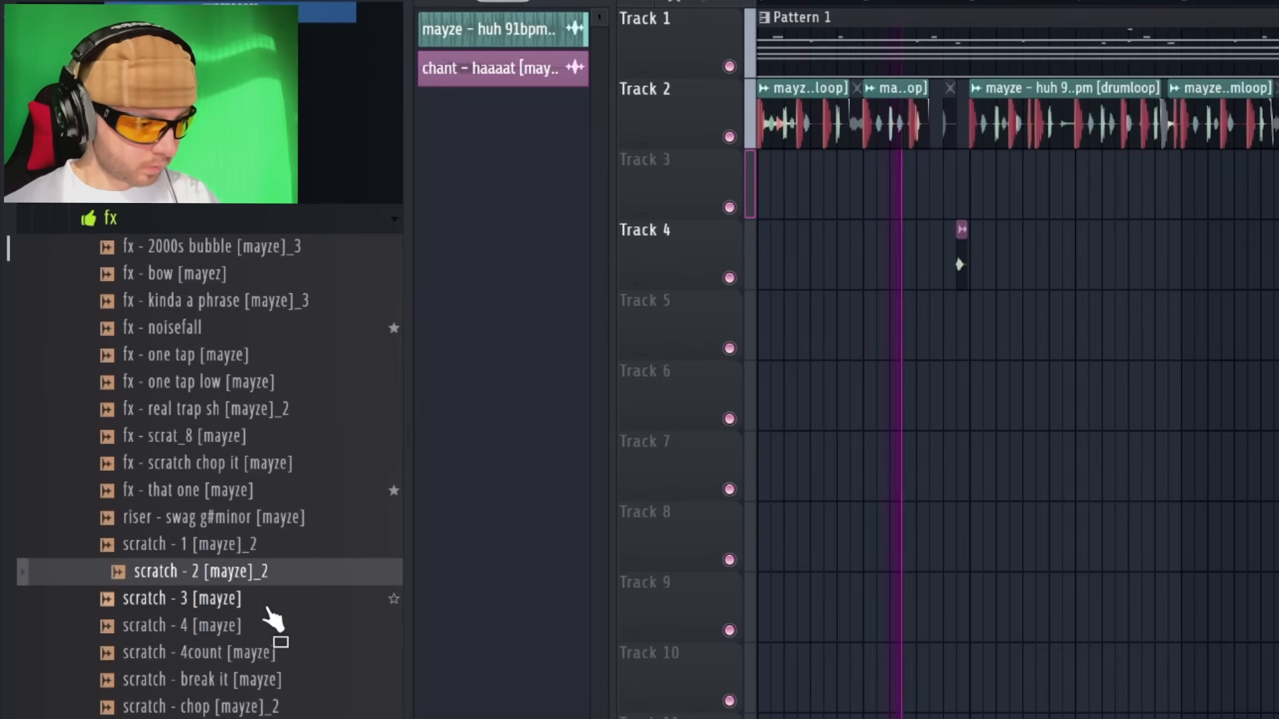
click(242, 594)
click(247, 626)
scroll(226, 553, down, 2)
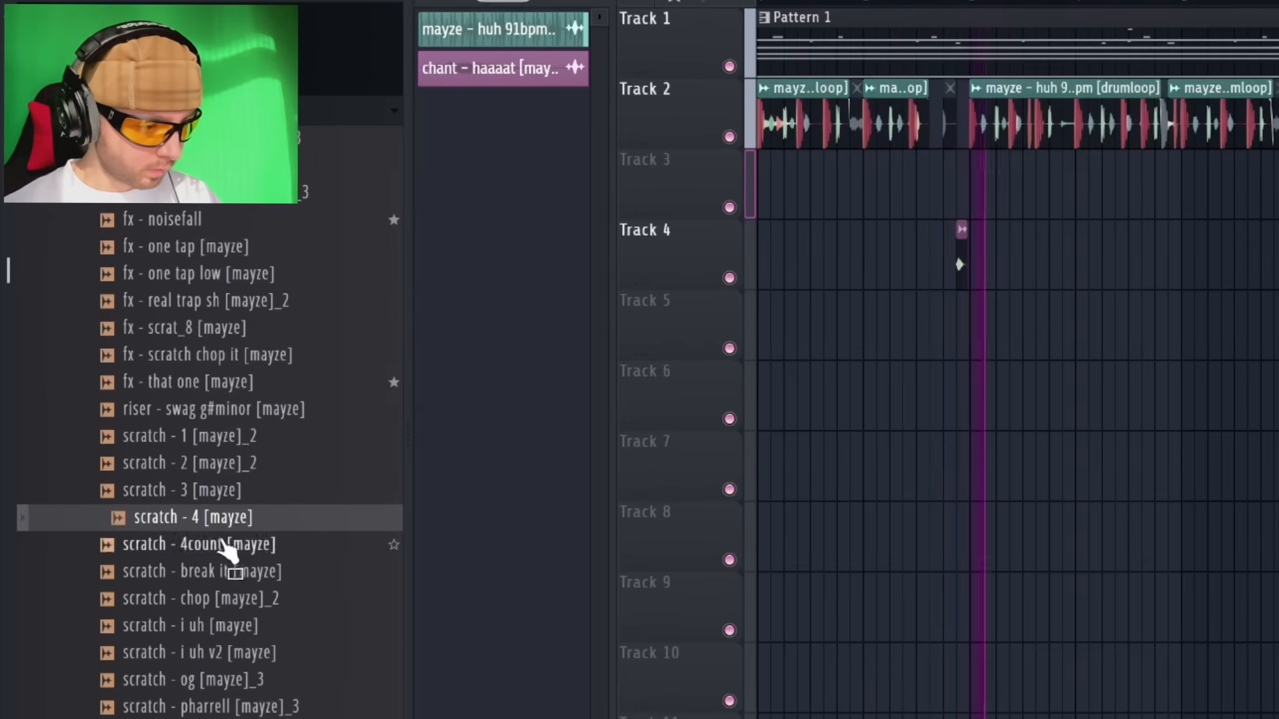
click(240, 544)
click(264, 573)
click(257, 605)
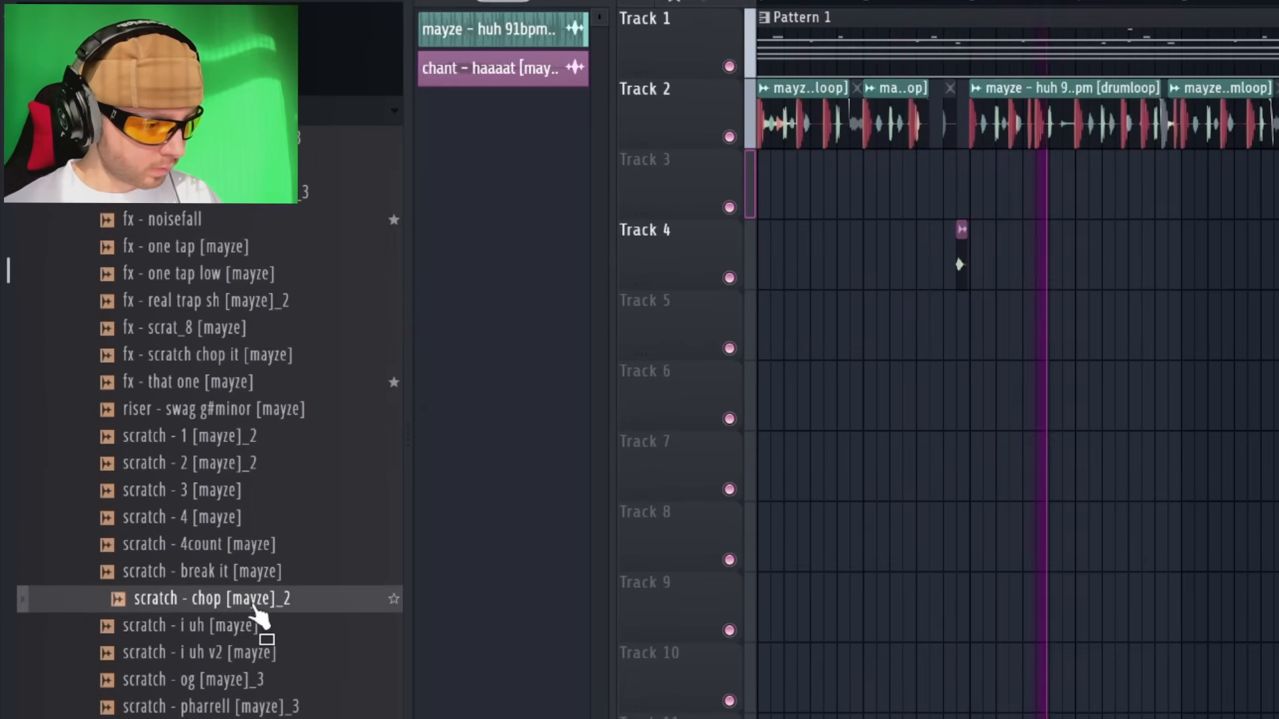
click(255, 580)
Place scratch - break it on Track 6 near the end of bar 1, trim it to end at bar 2 and adjust its sample settings.
drag(253, 589, 861, 397)
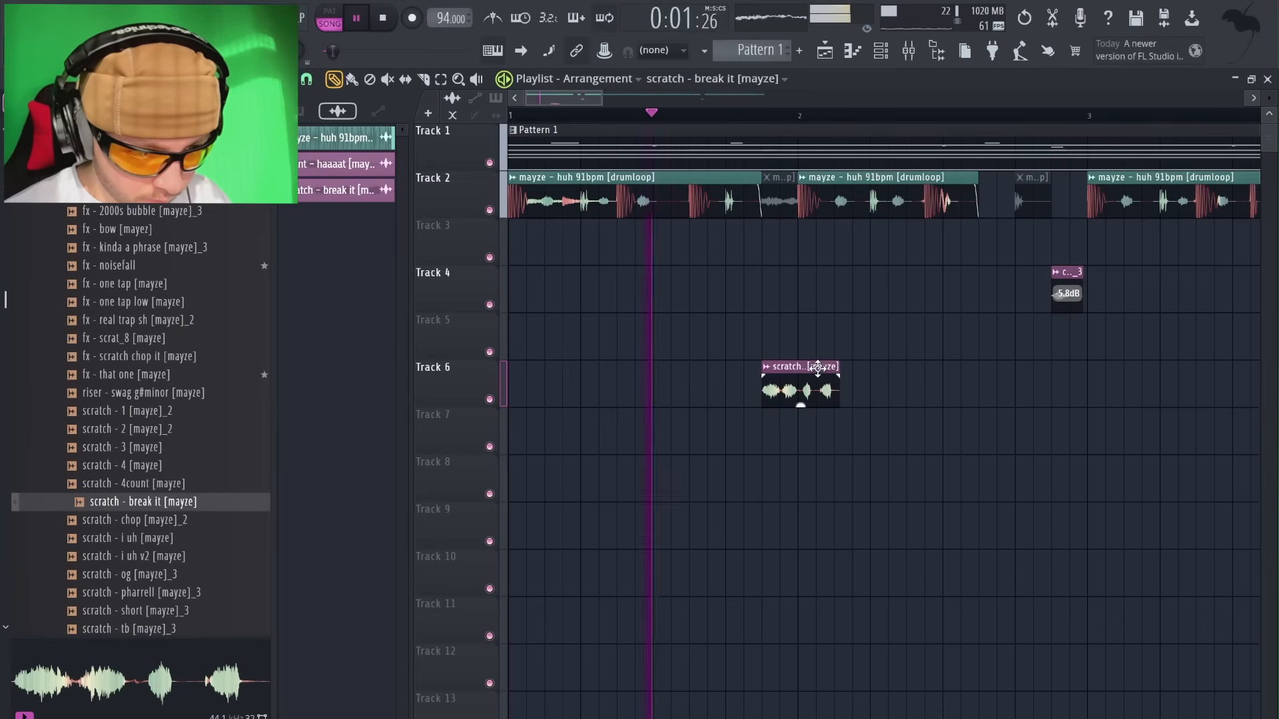
drag(832, 367, 802, 367)
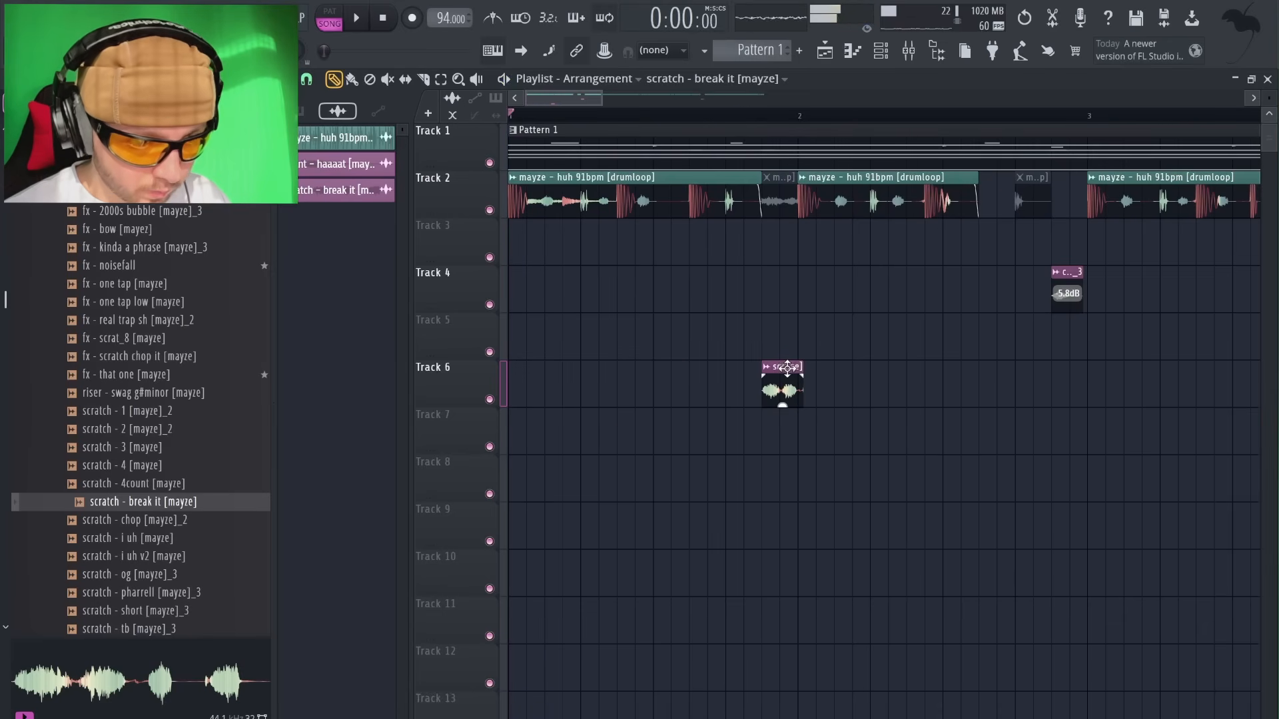
double_click(788, 368)
drag(539, 205, 539, 243)
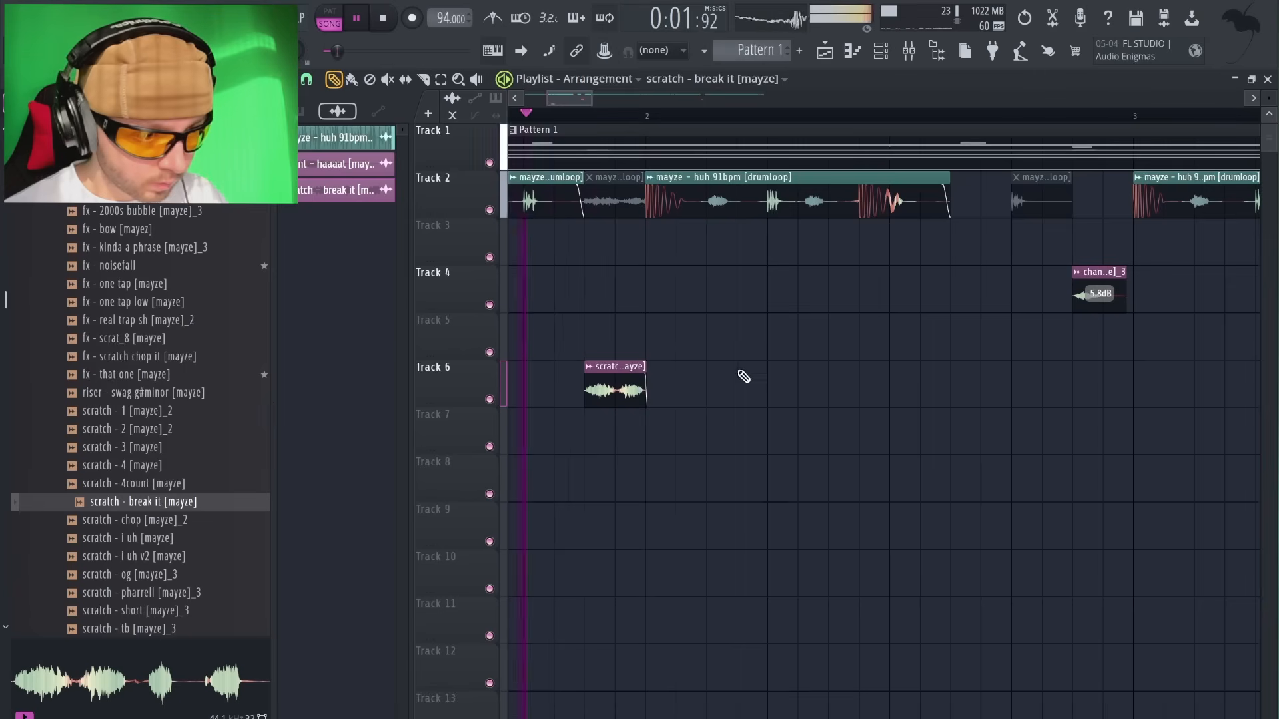
scroll(742, 350, down, 6)
scroll(532, 412, up, 7)
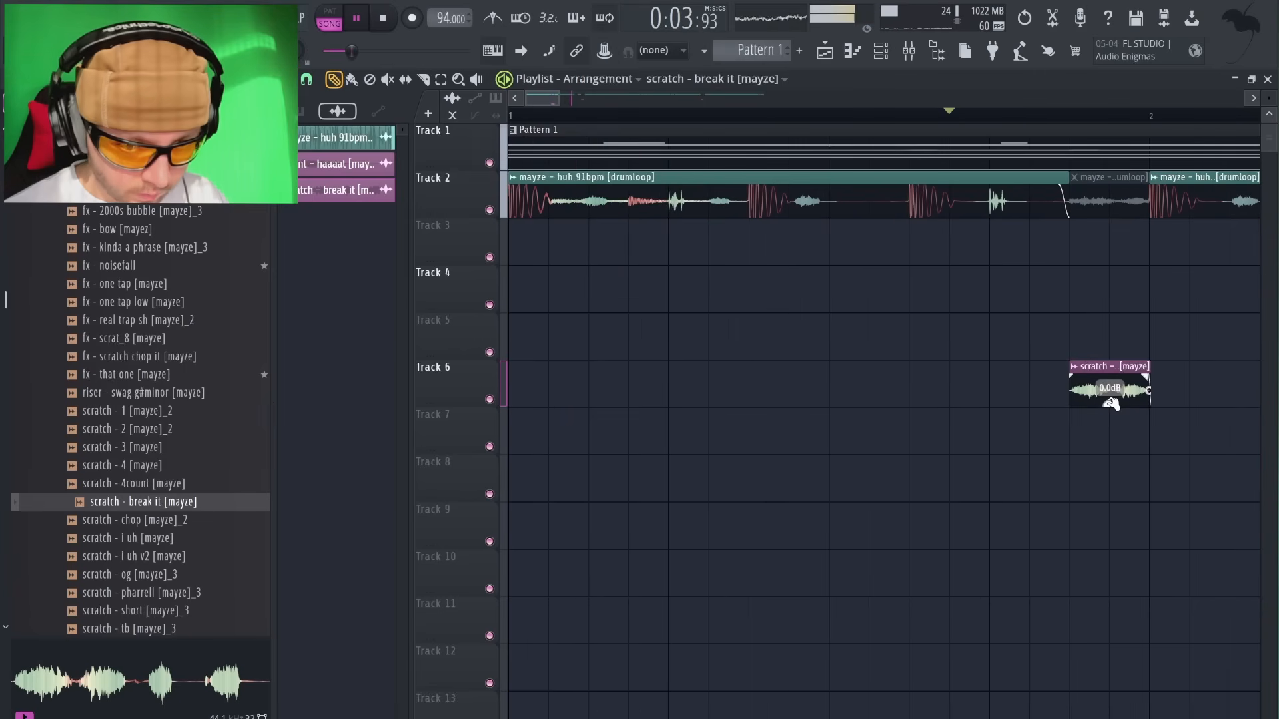
scroll(937, 435, down, 8)
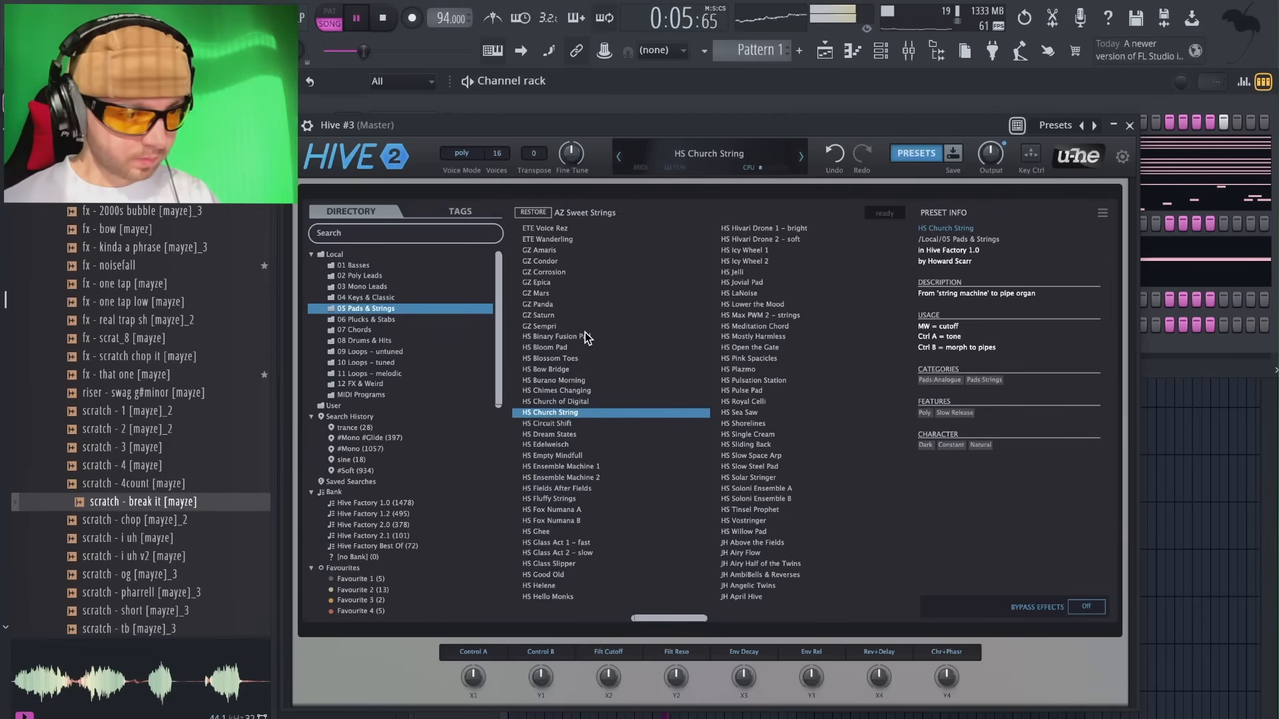
Route the three Hive channels to mixer tracks 2 to 4 and cut lows by 18 at 90 Hz on Hive #3 and Hive.
click(1128, 125)
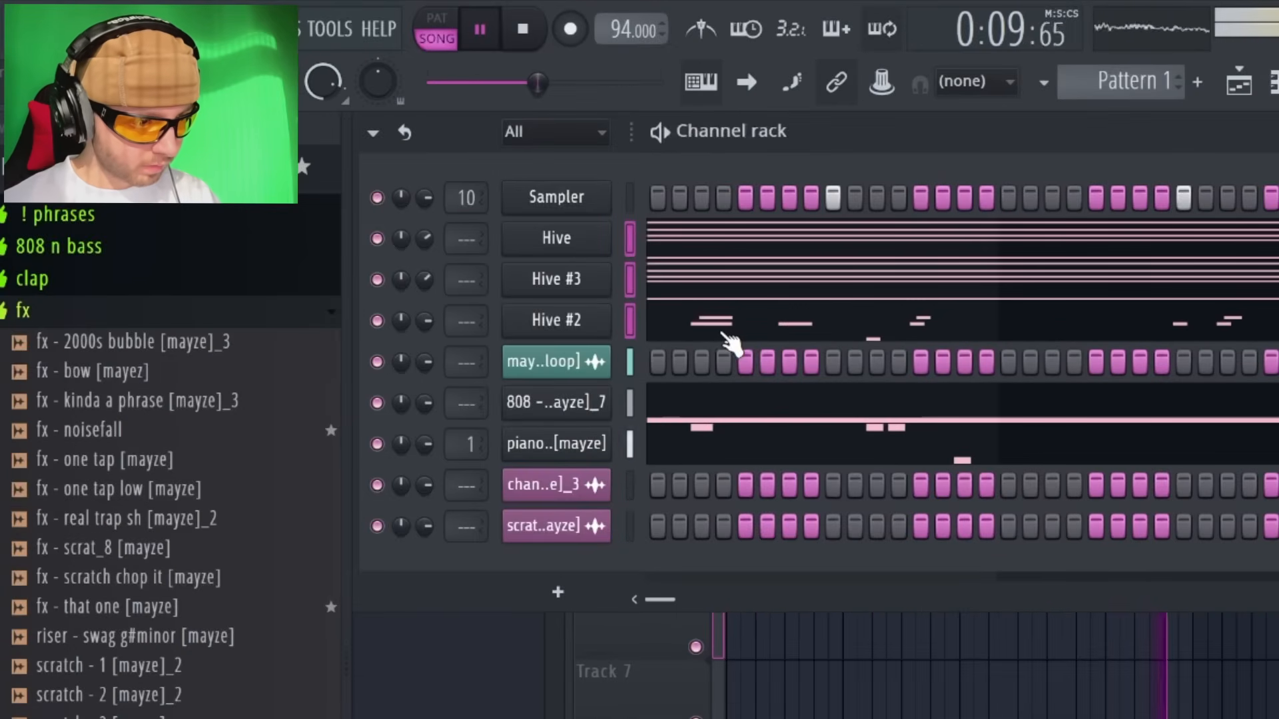
key(ctrl+l)
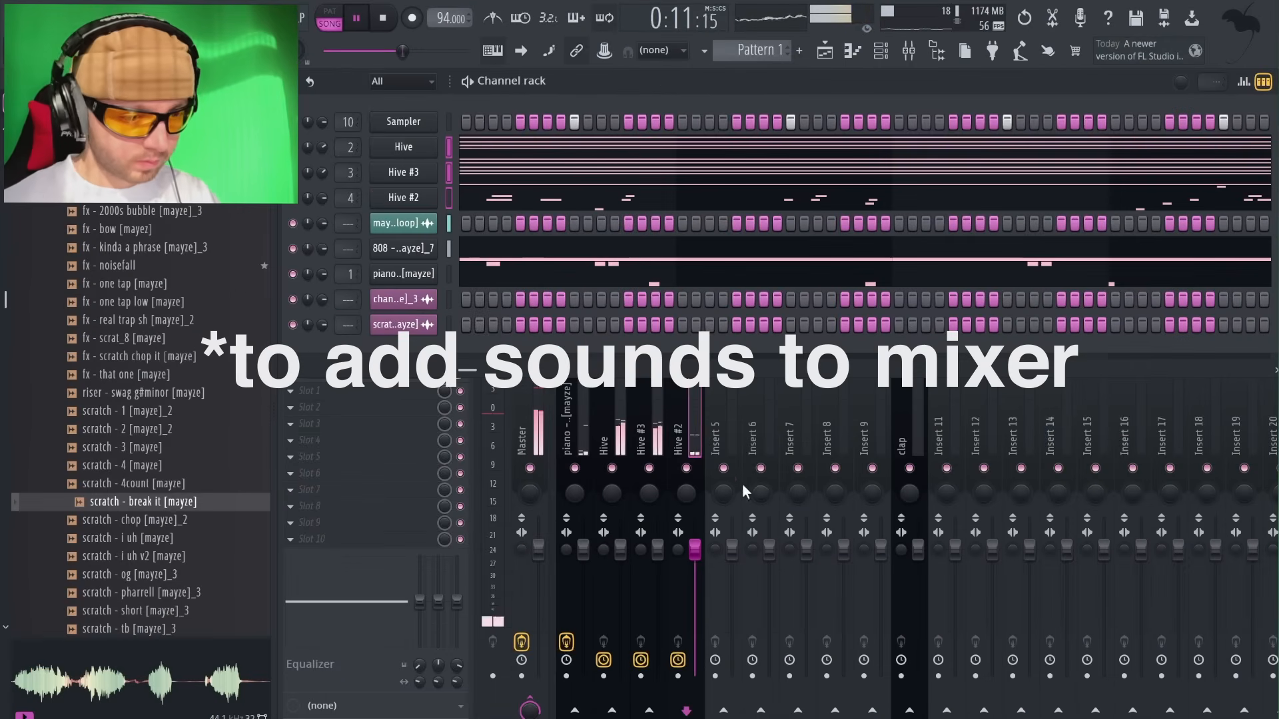
click(679, 427)
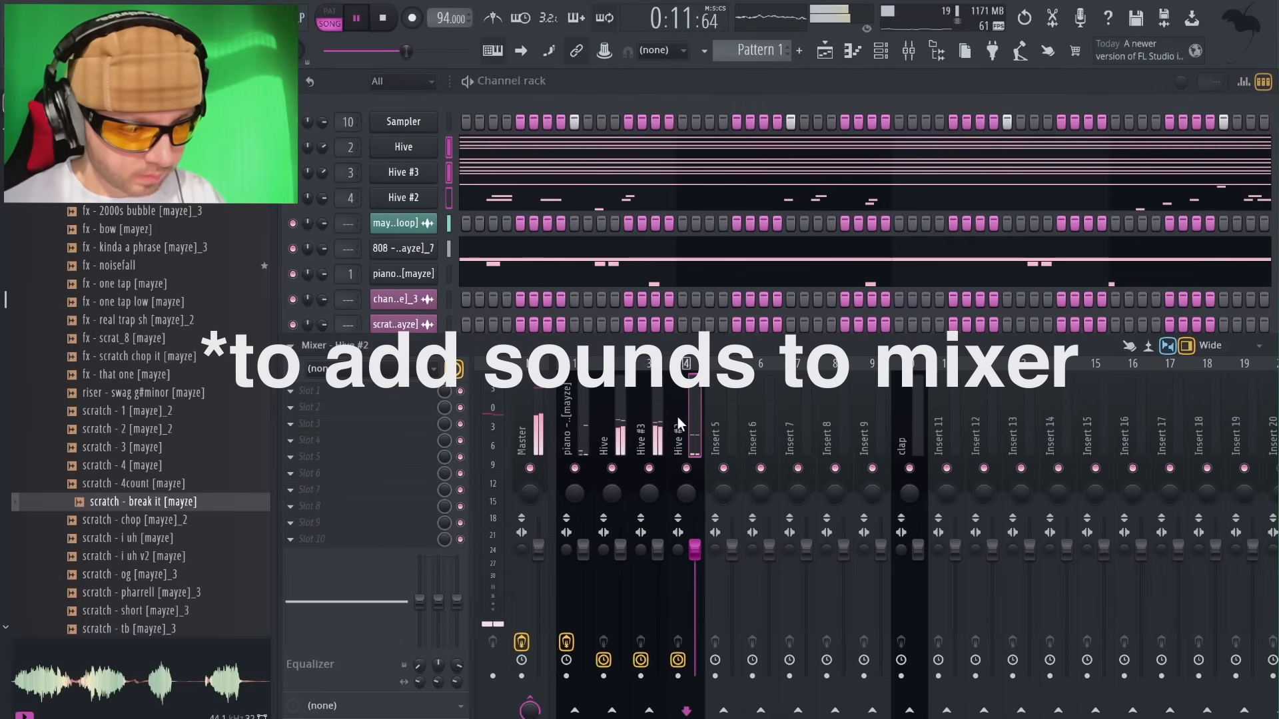
click(646, 439)
key(Left)
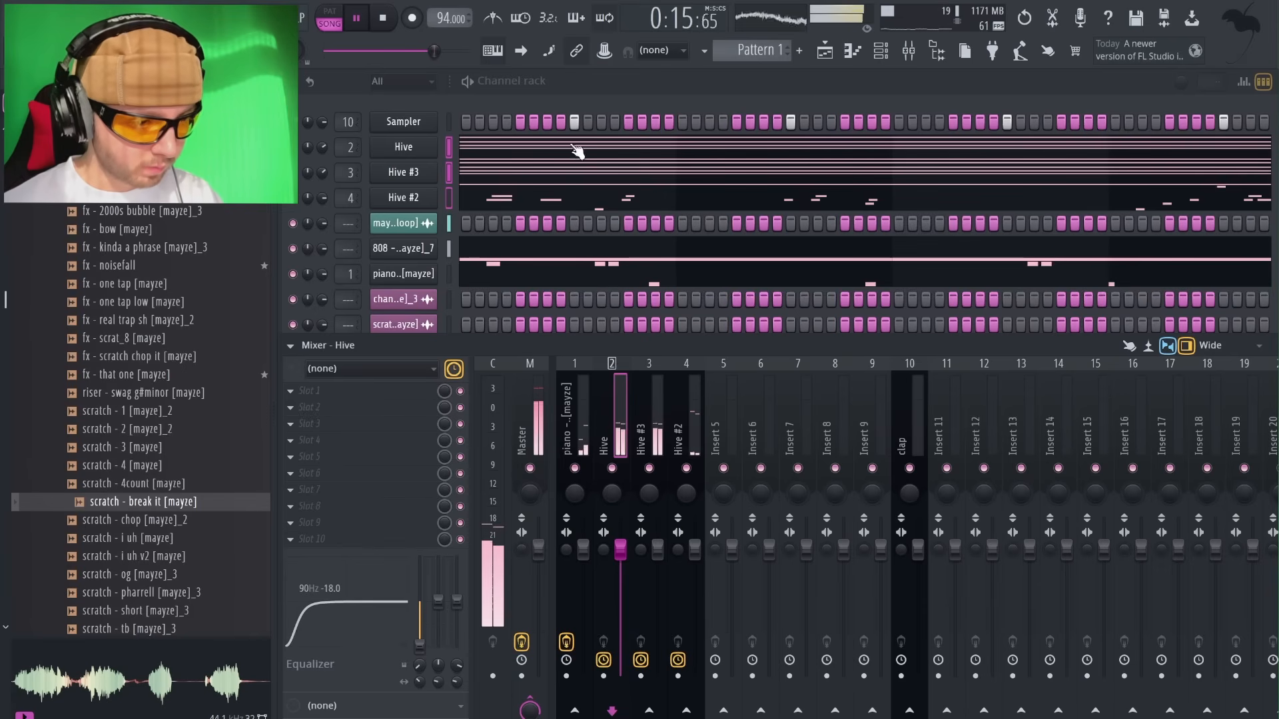
Lower the volume of the Hive #2 mixer track slightly.
click(581, 104)
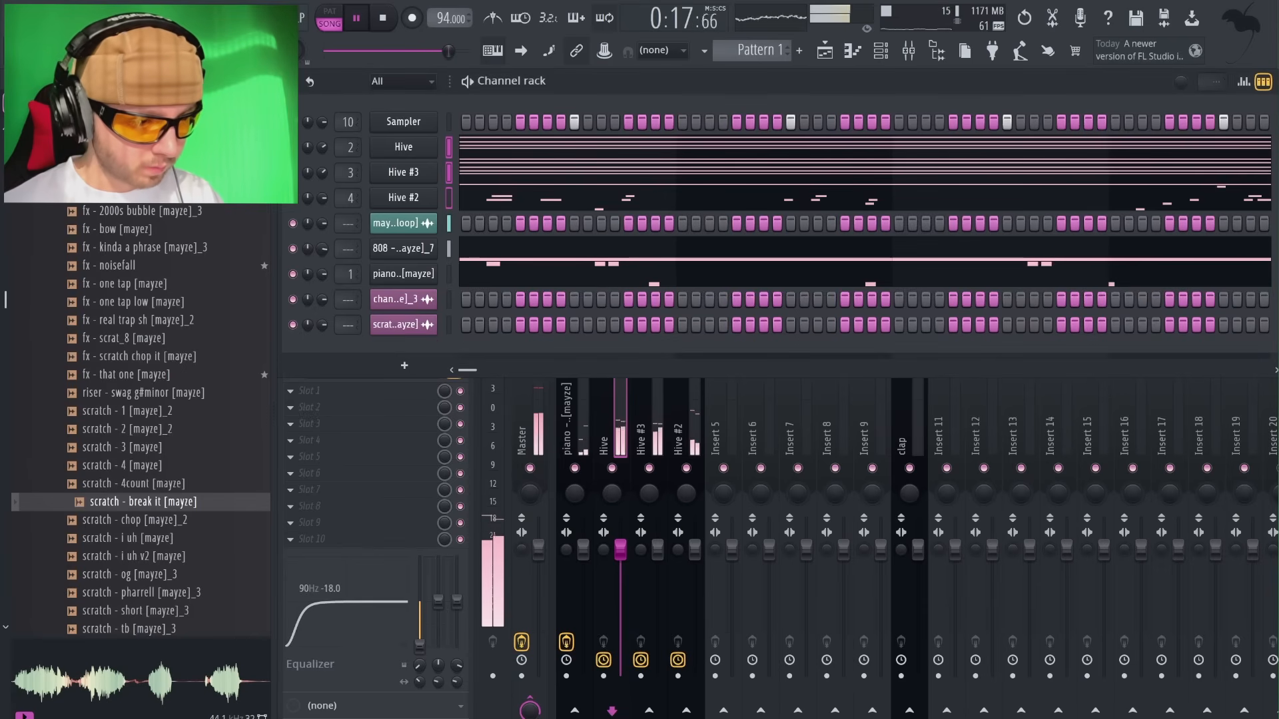
click(686, 427)
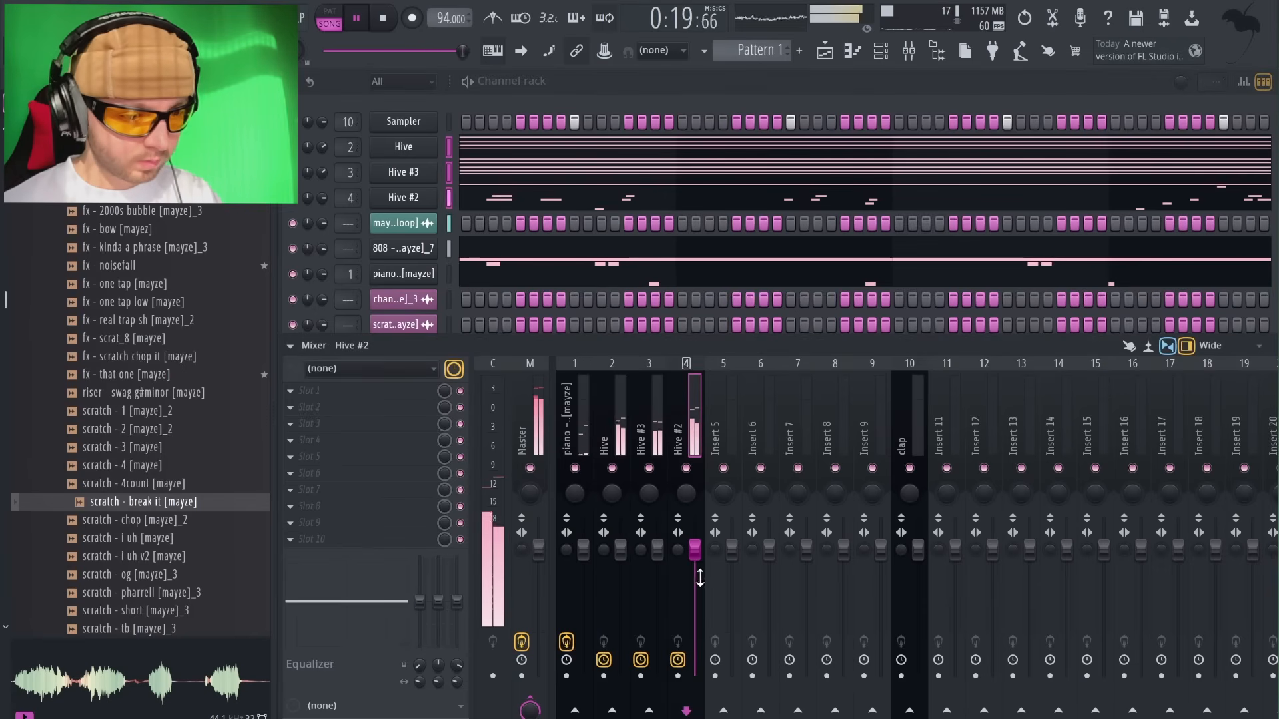
drag(700, 577, 699, 570)
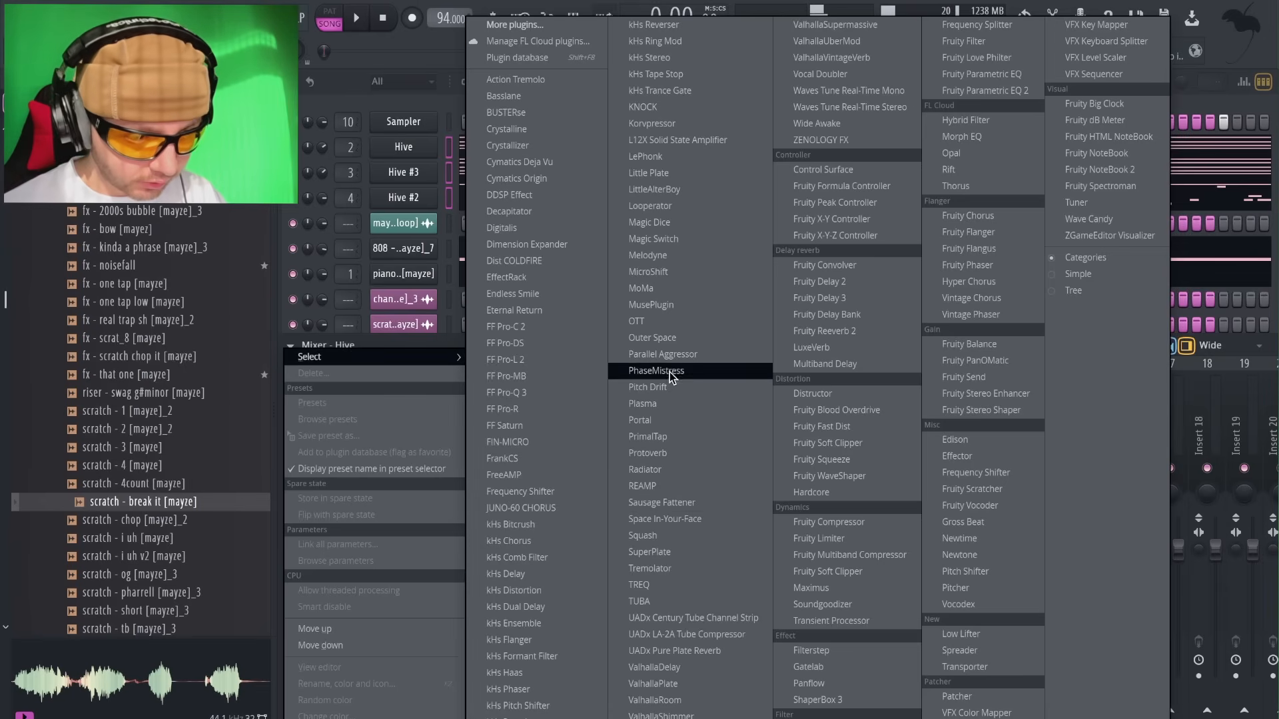
Add PhaseMistress to slot 4 of the Hive mixer track, solo the track and choose the 2 Stage Classic preset.
click(669, 374)
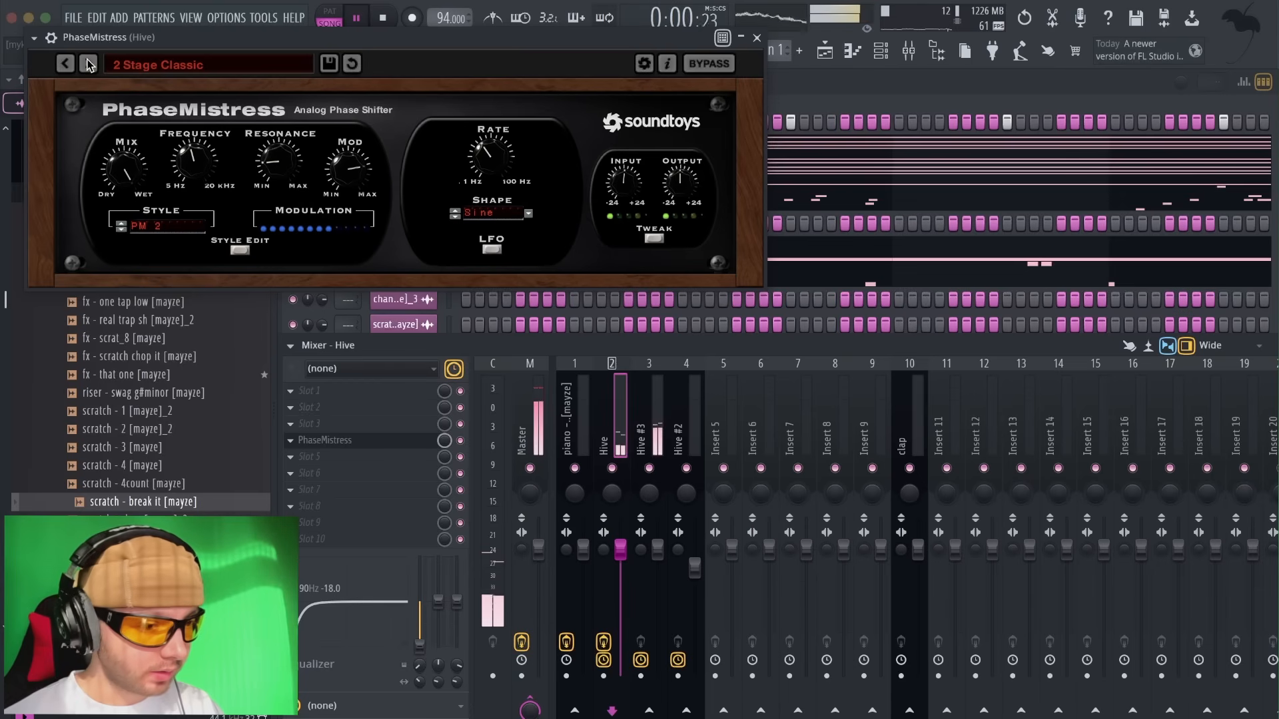
click(648, 468)
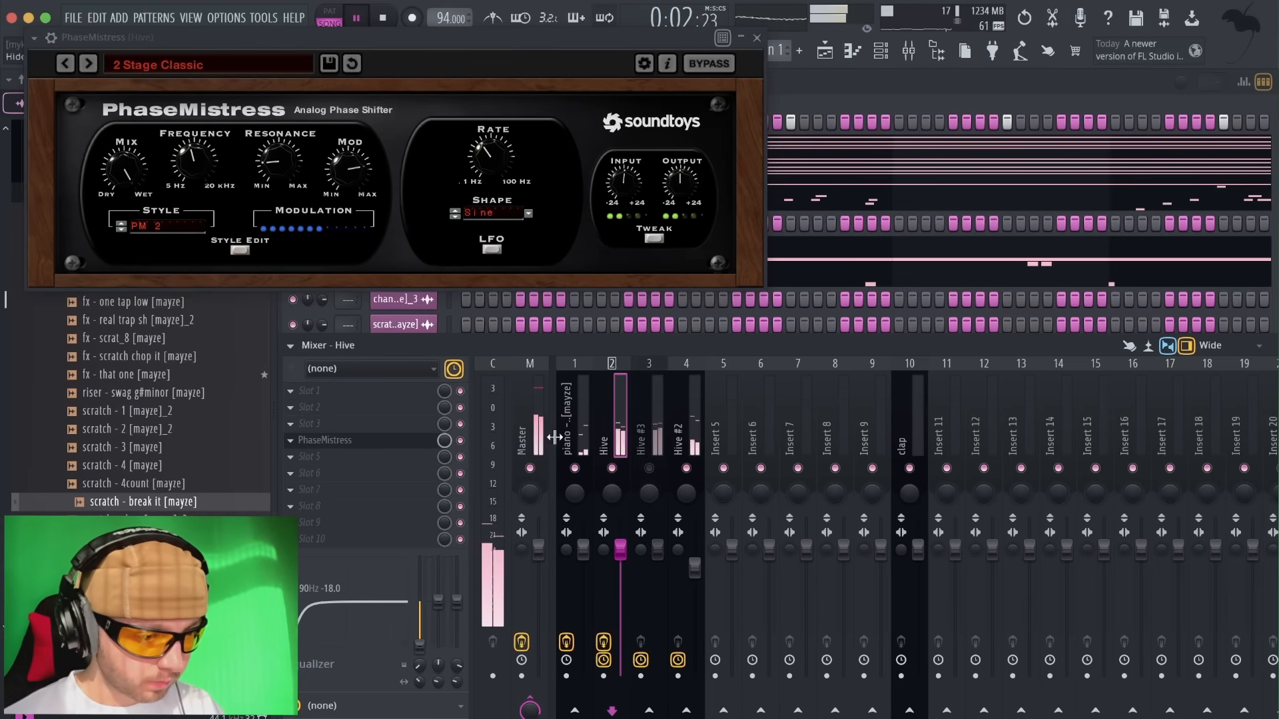
right_click(611, 468)
click(89, 64)
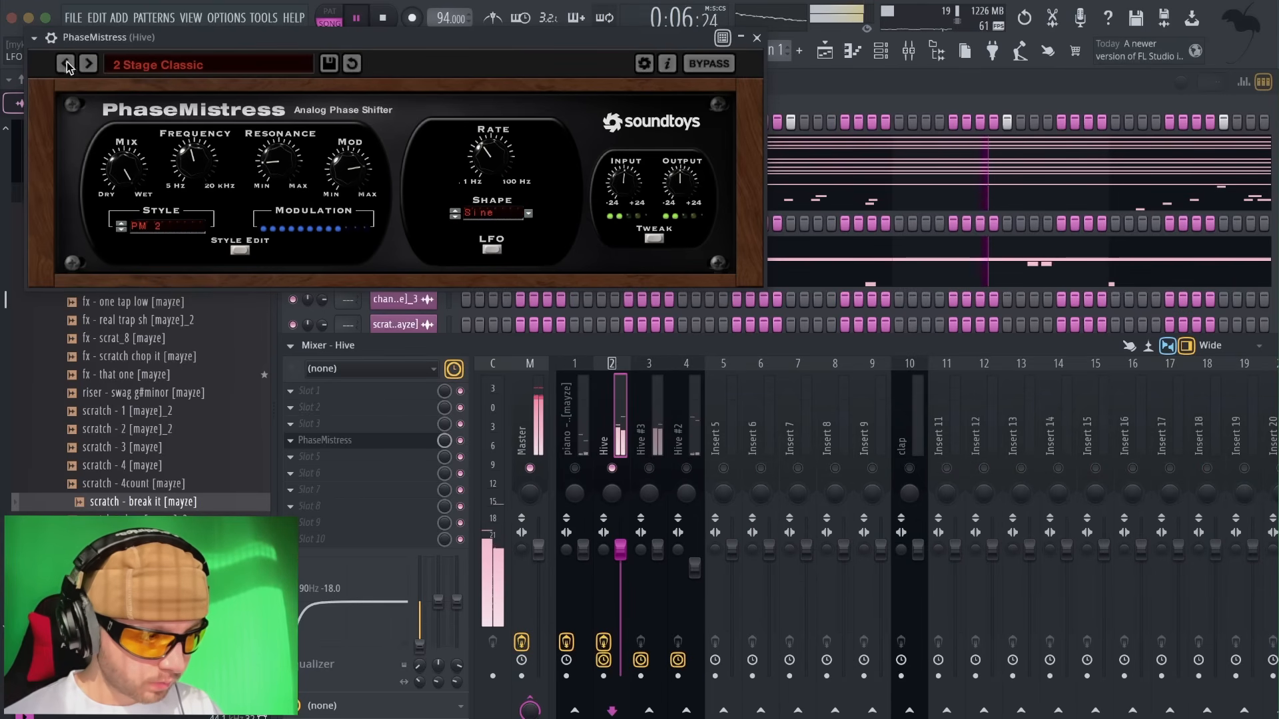
click(757, 38)
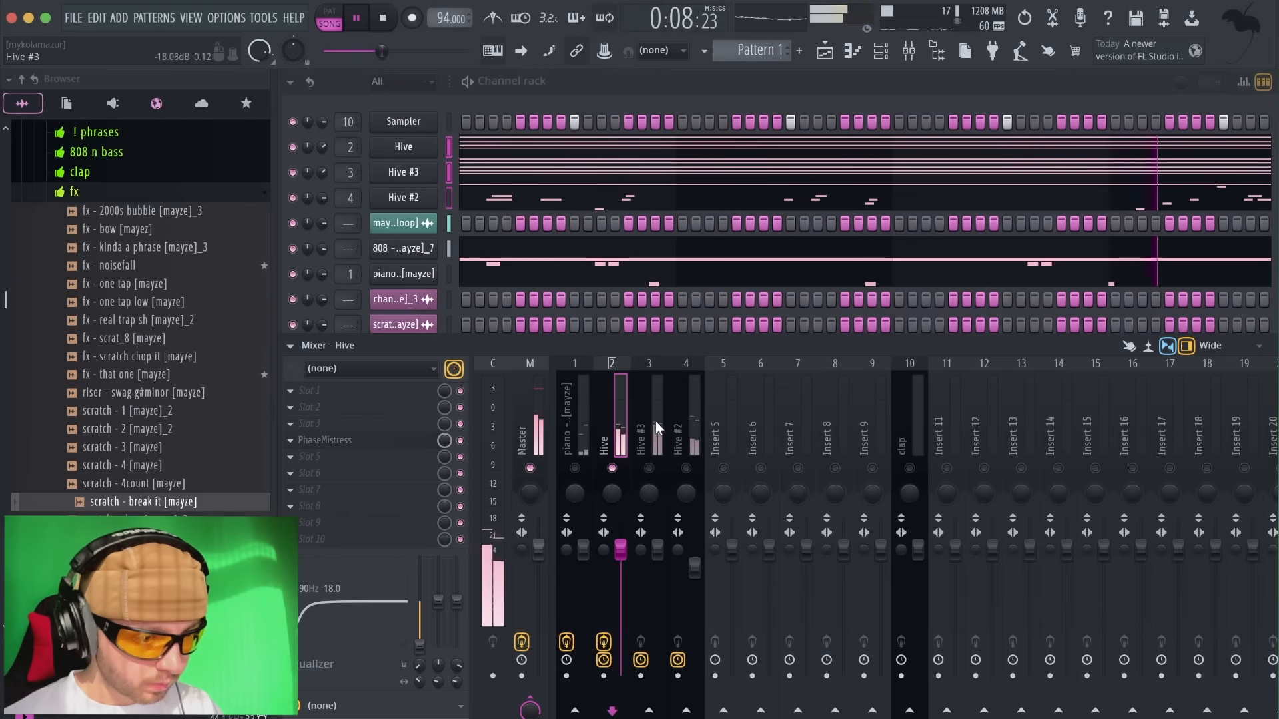
Solo the Hive #3 mixer track and add PhaseMistress in slot 3 with the 2 by 4 Slo Rez preset.
click(658, 433)
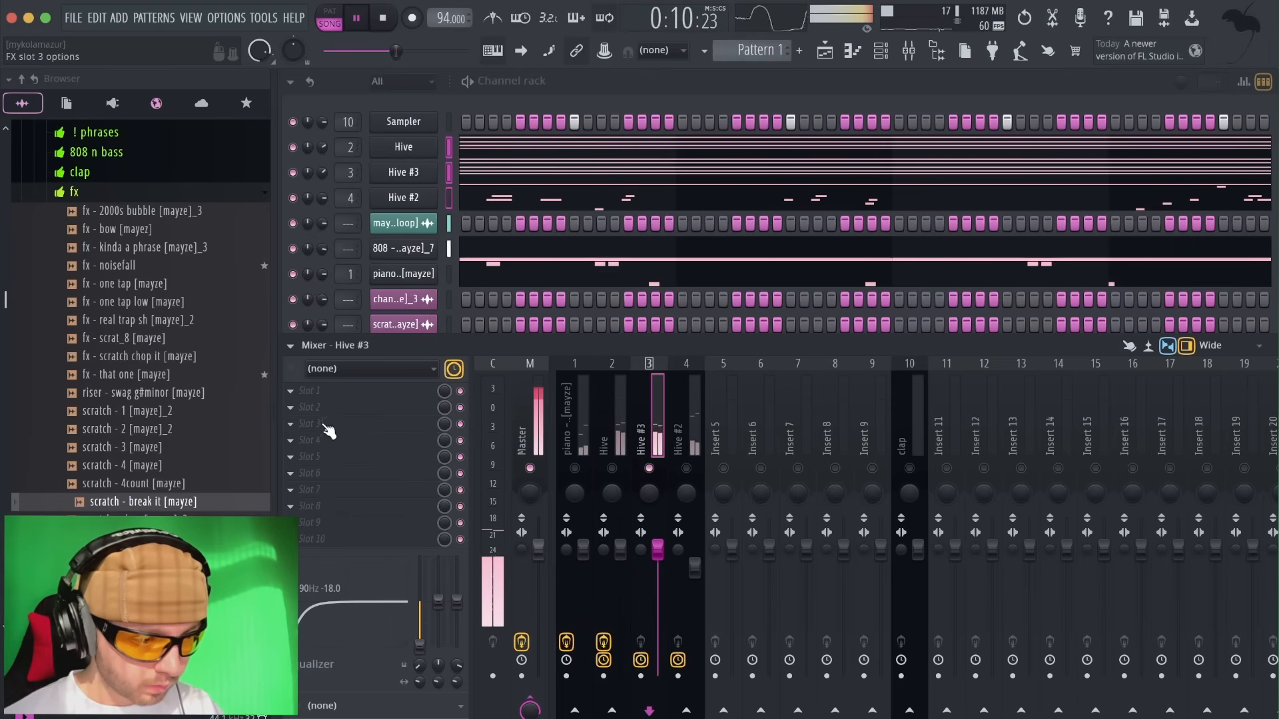
click(324, 424)
click(682, 370)
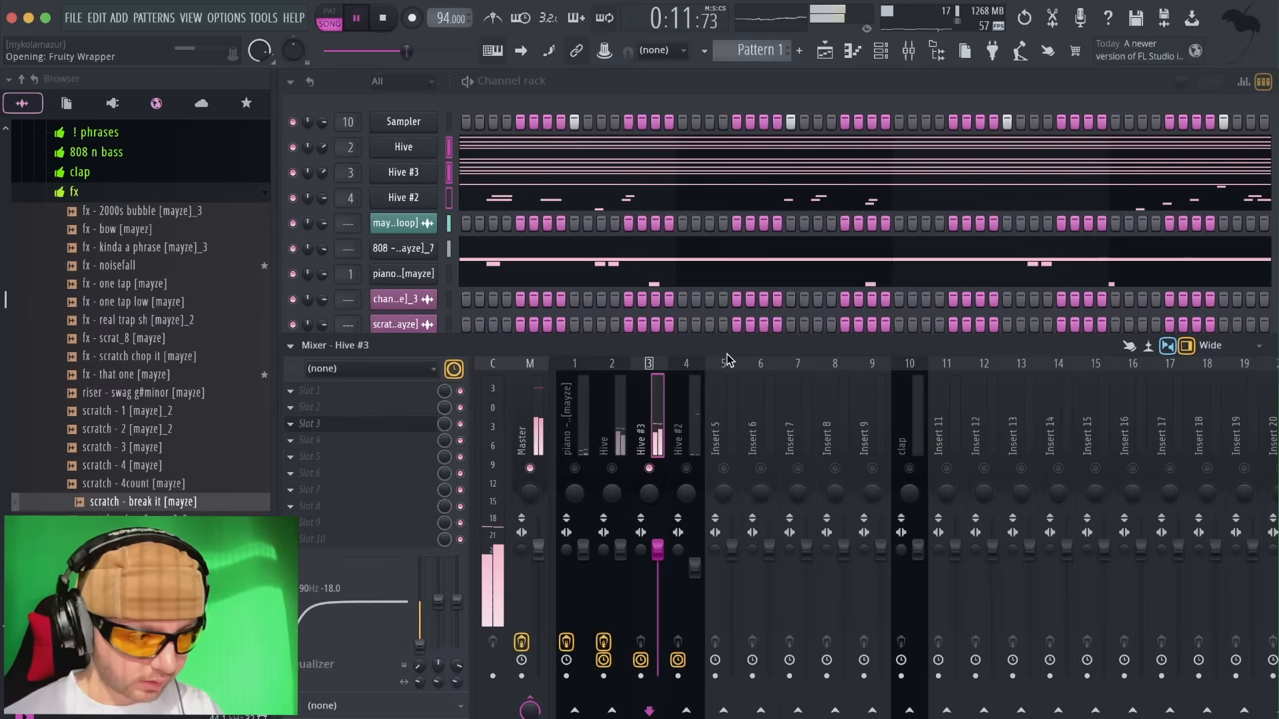
click(113, 87)
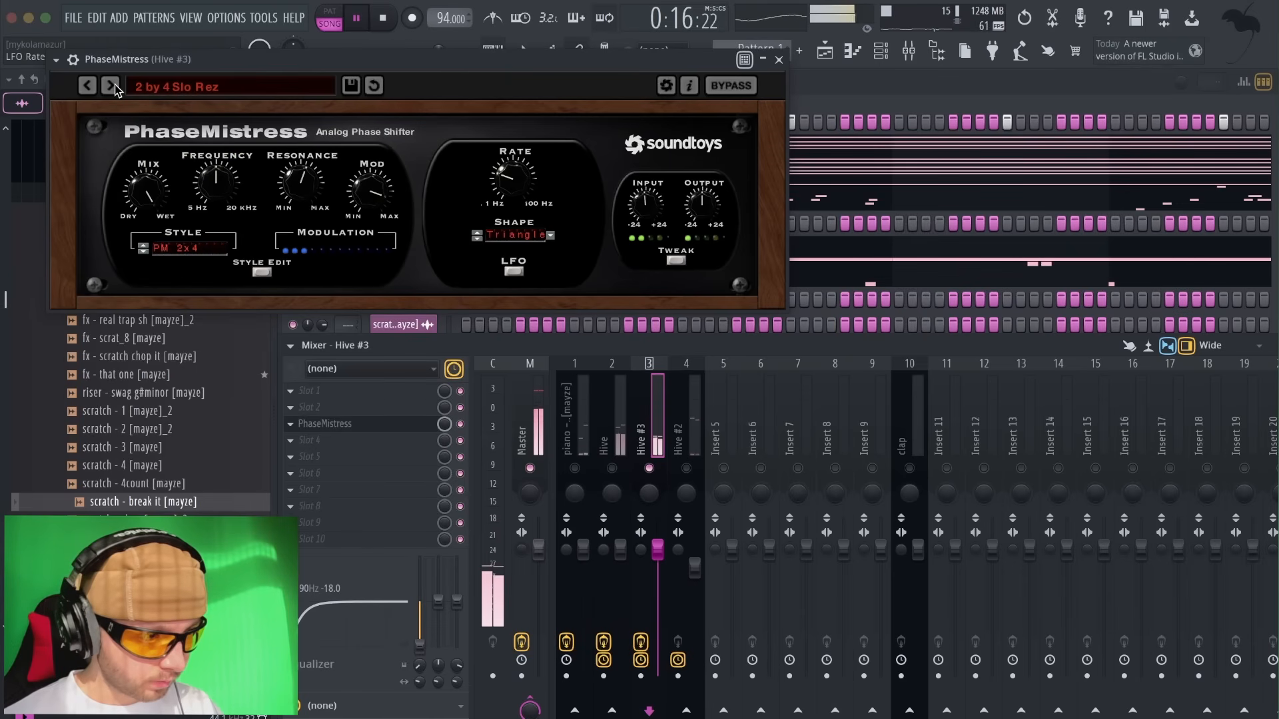
click(779, 59)
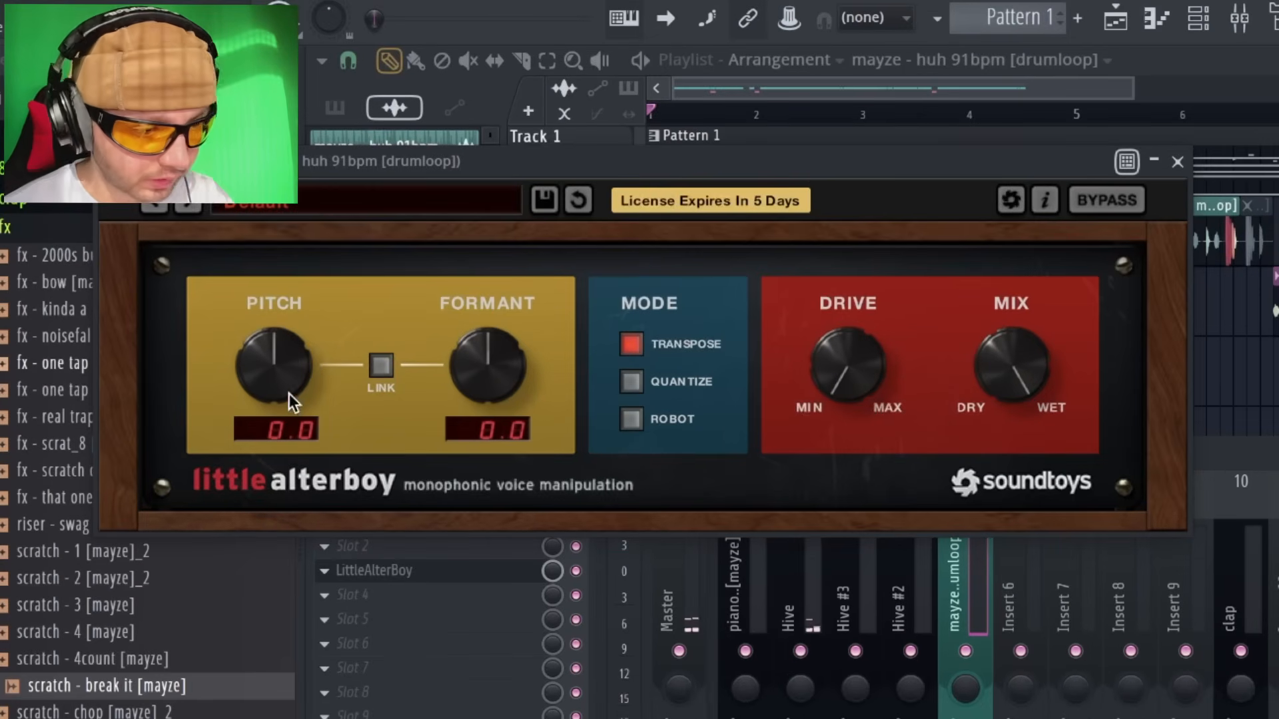
Set LittleAlterBoy on the drum loop track to pitch 7.0 and formant -3.0, and lower its mix toward dry.
drag(289, 393, 280, 375)
key(space)
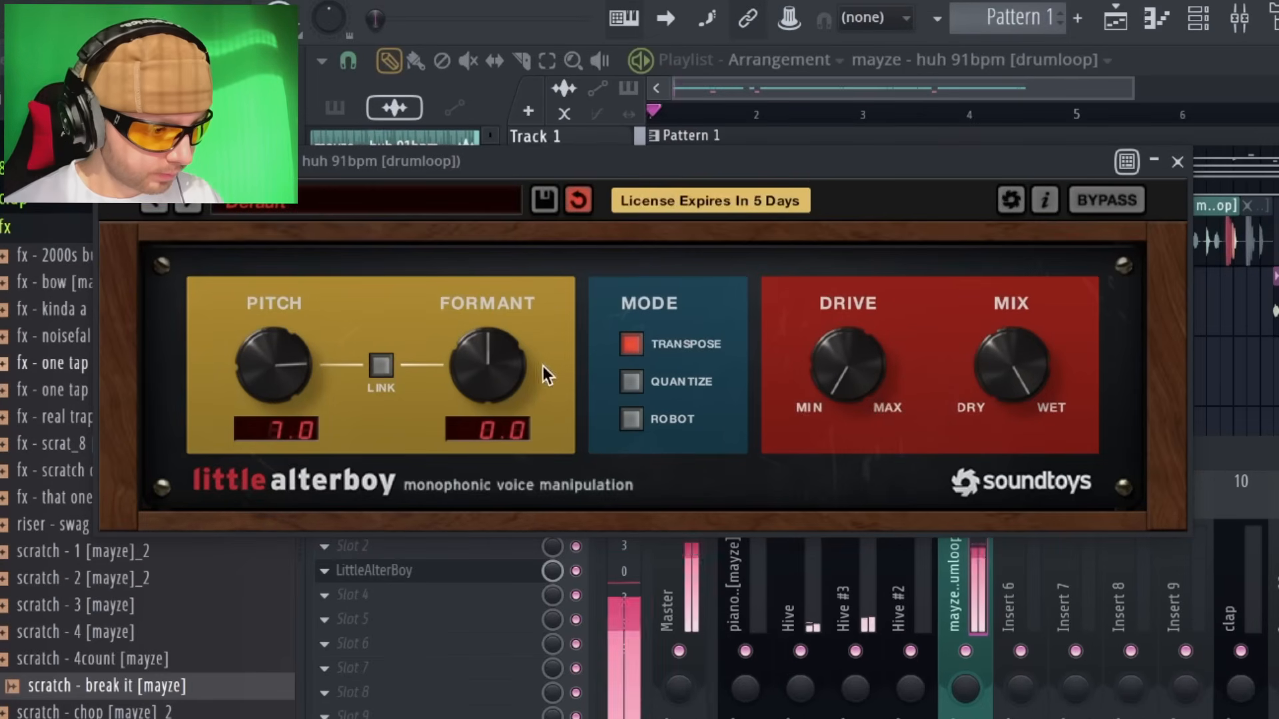
drag(505, 362, 501, 394)
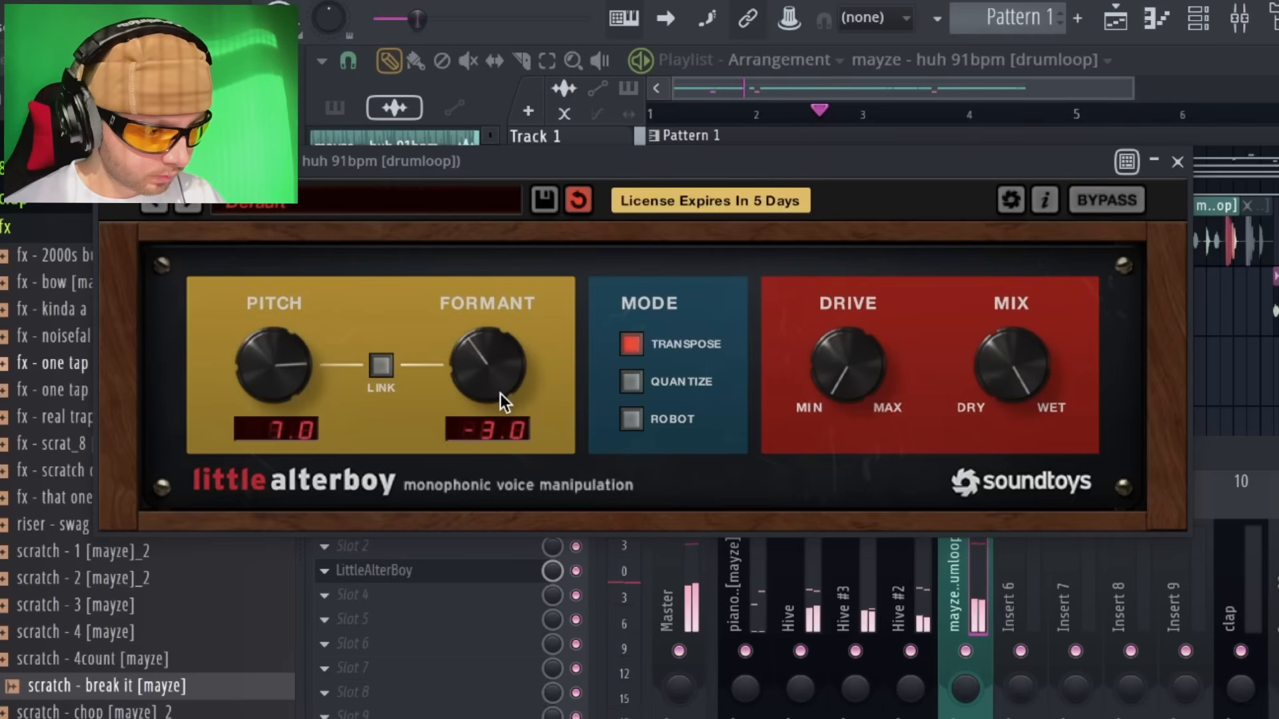
drag(1021, 364, 1024, 541)
Add a Little Plate reverb after LittleAlterBoy on the drum loop track, raise its low cut and reduce its mix toward dry.
click(340, 641)
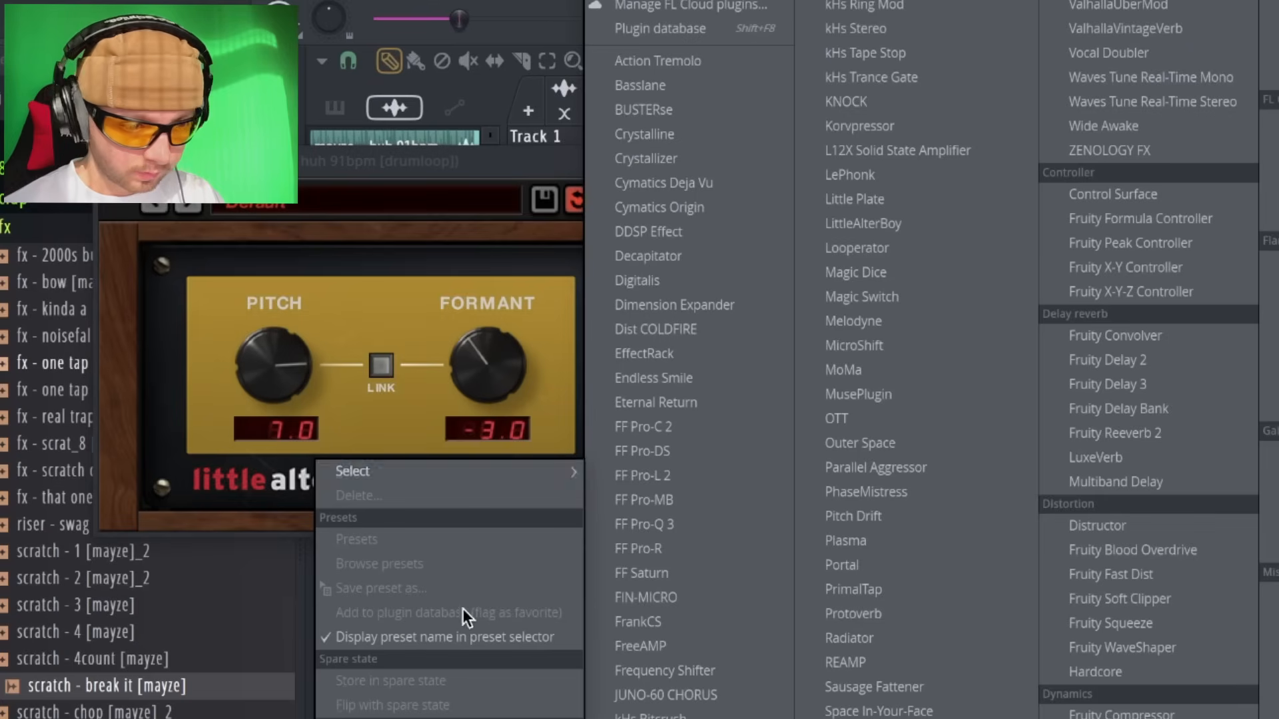
click(942, 200)
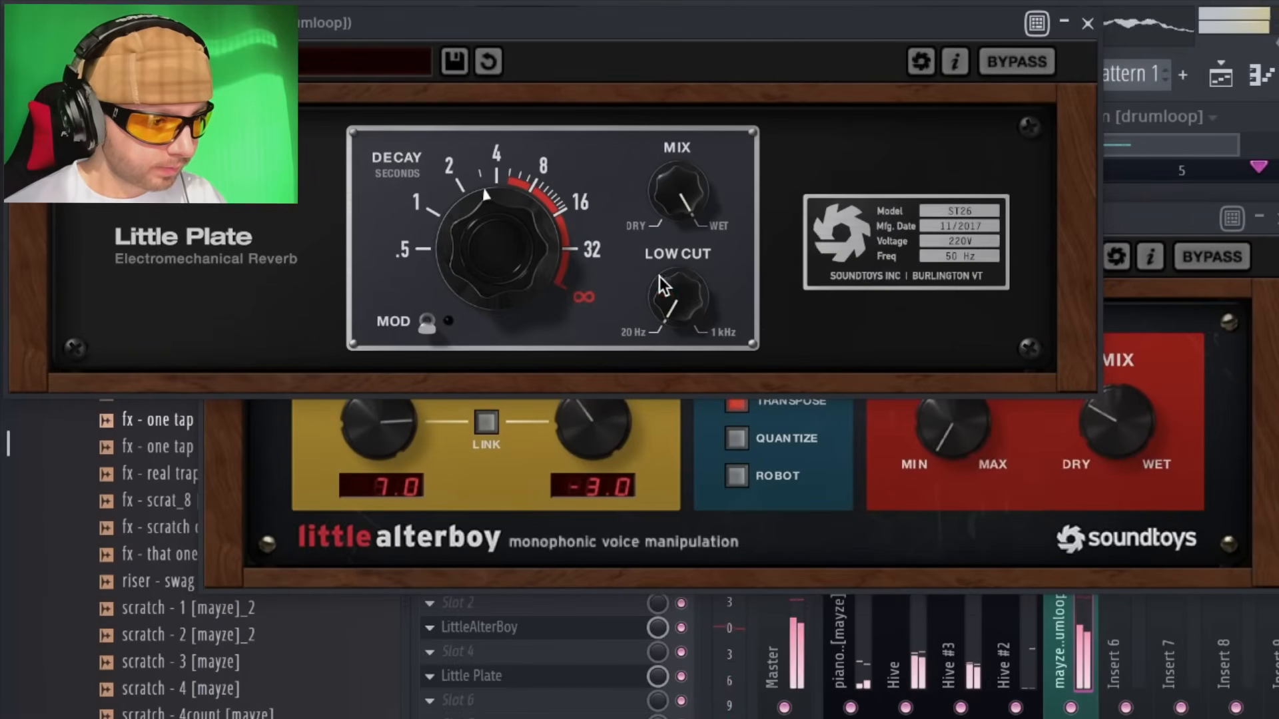
drag(690, 305, 689, 253)
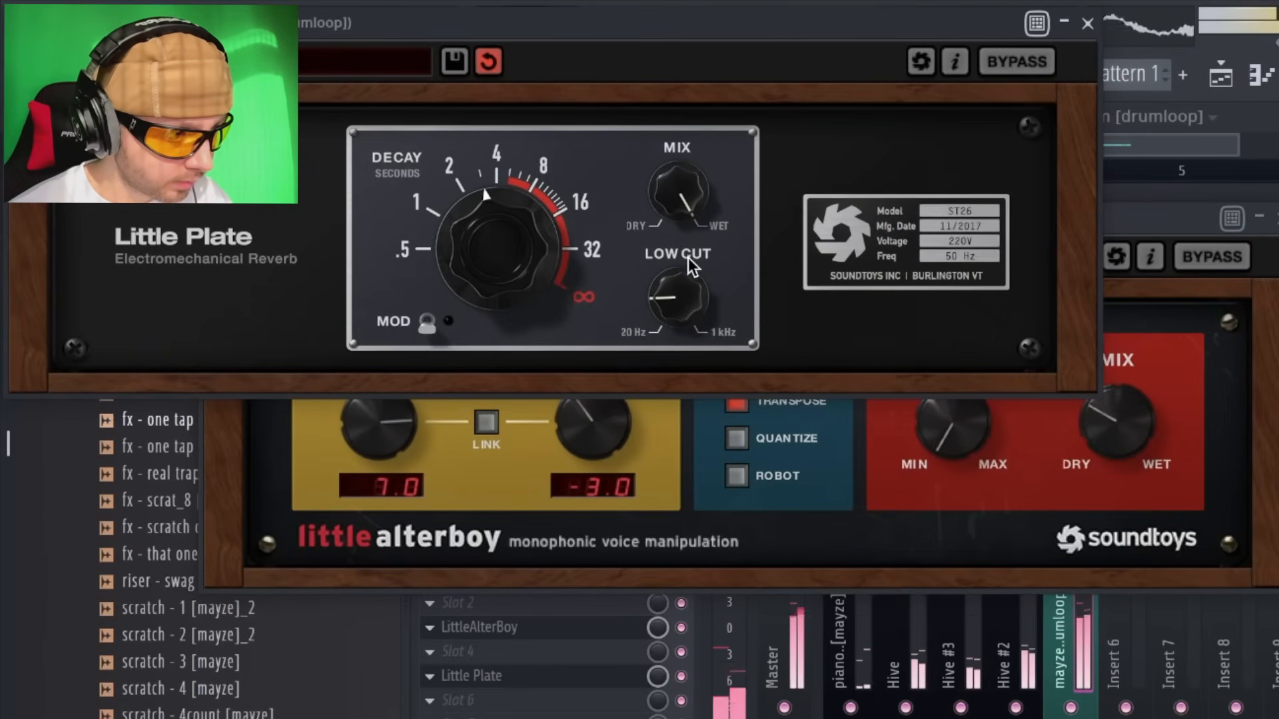
drag(686, 185, 701, 329)
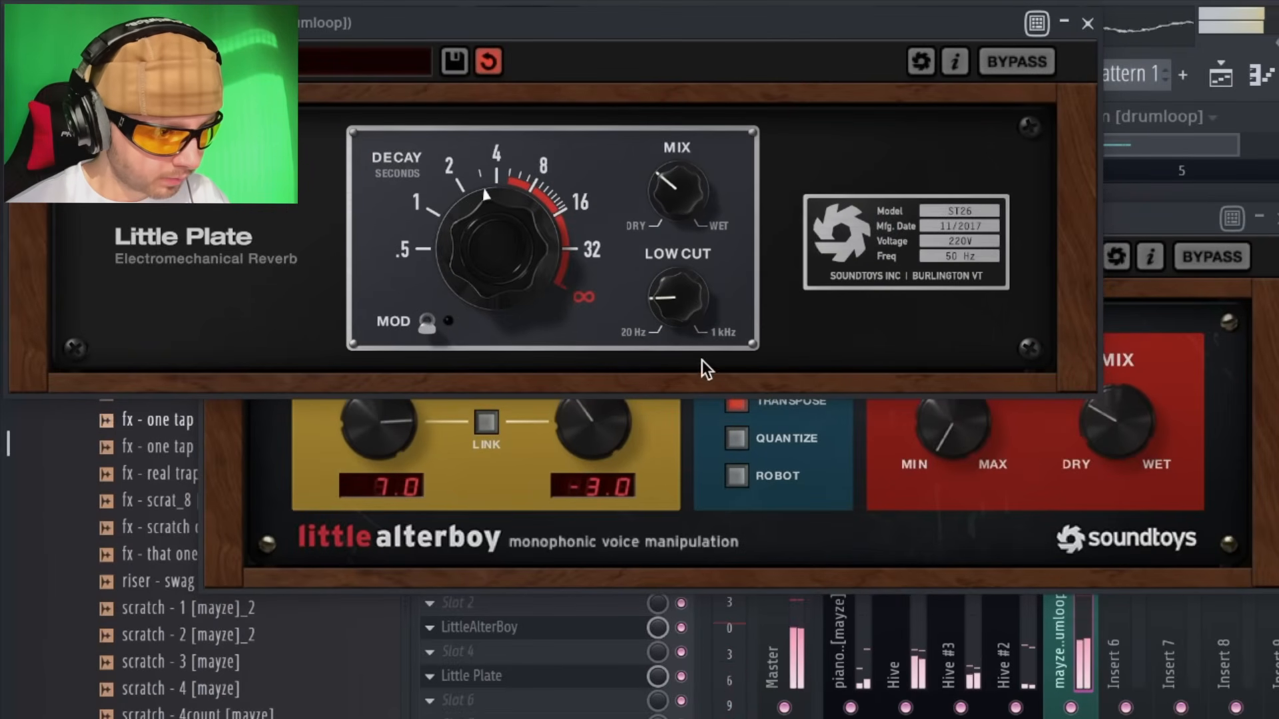
drag(695, 185, 692, 190)
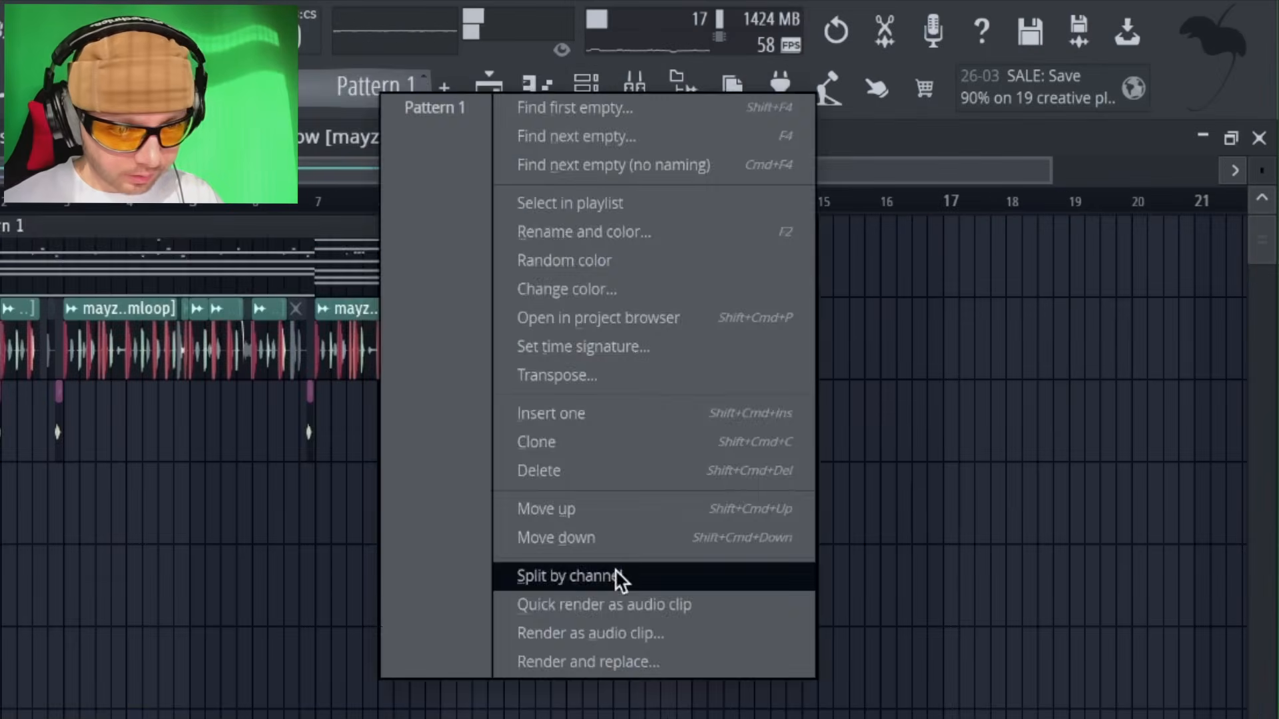
Split Pattern 1 by channel and move all playlist clips so the section starts at bar 9.
click(831, 364)
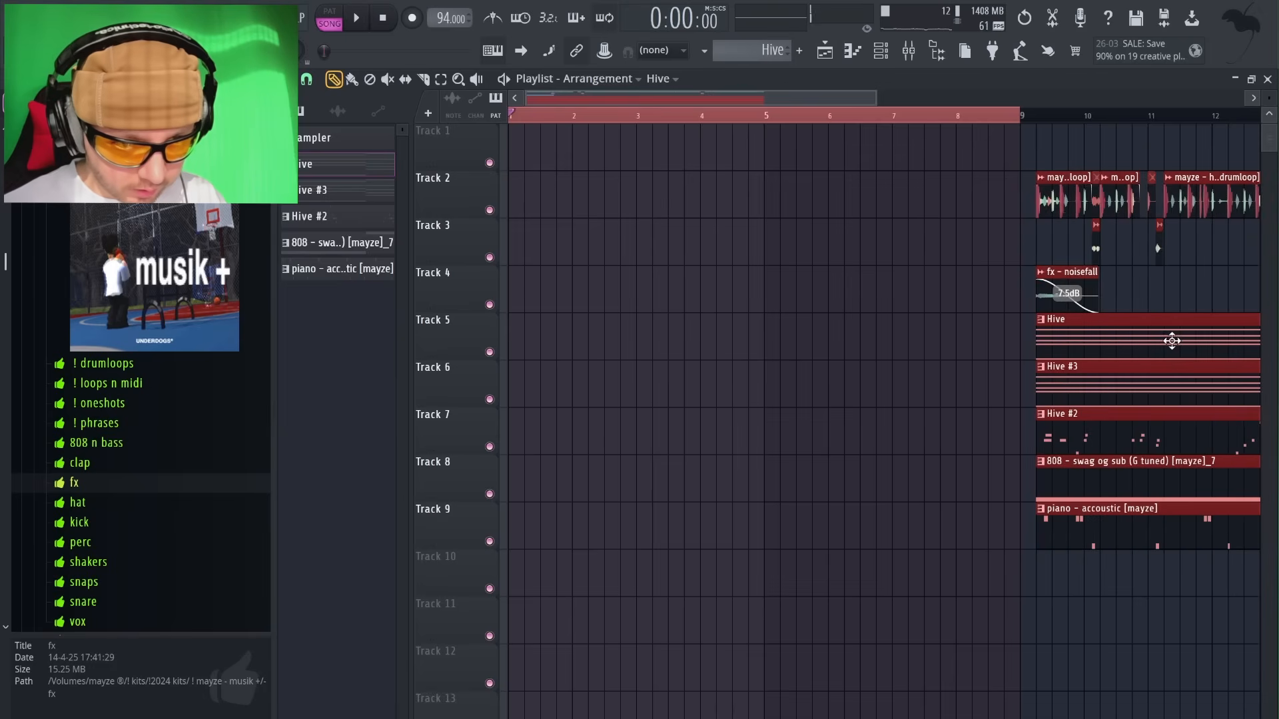
scroll(1159, 341, down, 3)
ctrl+click(673, 342)
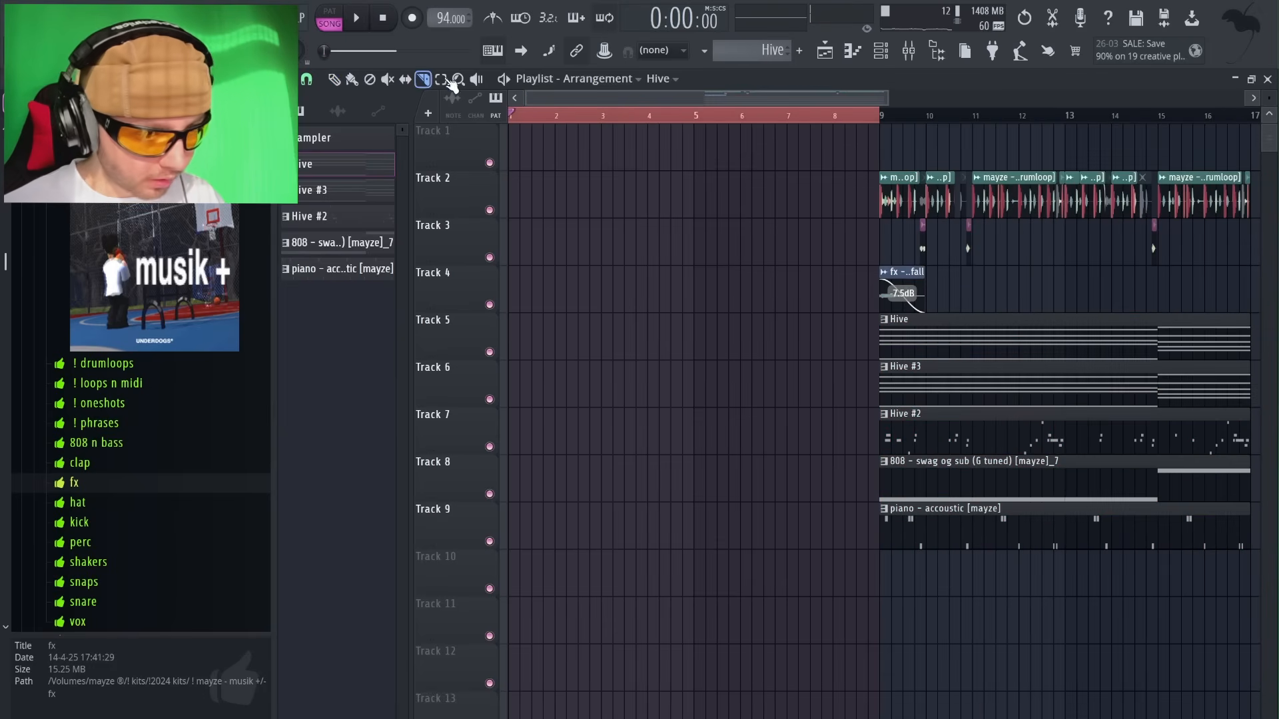
scroll(1010, 307, up, 3)
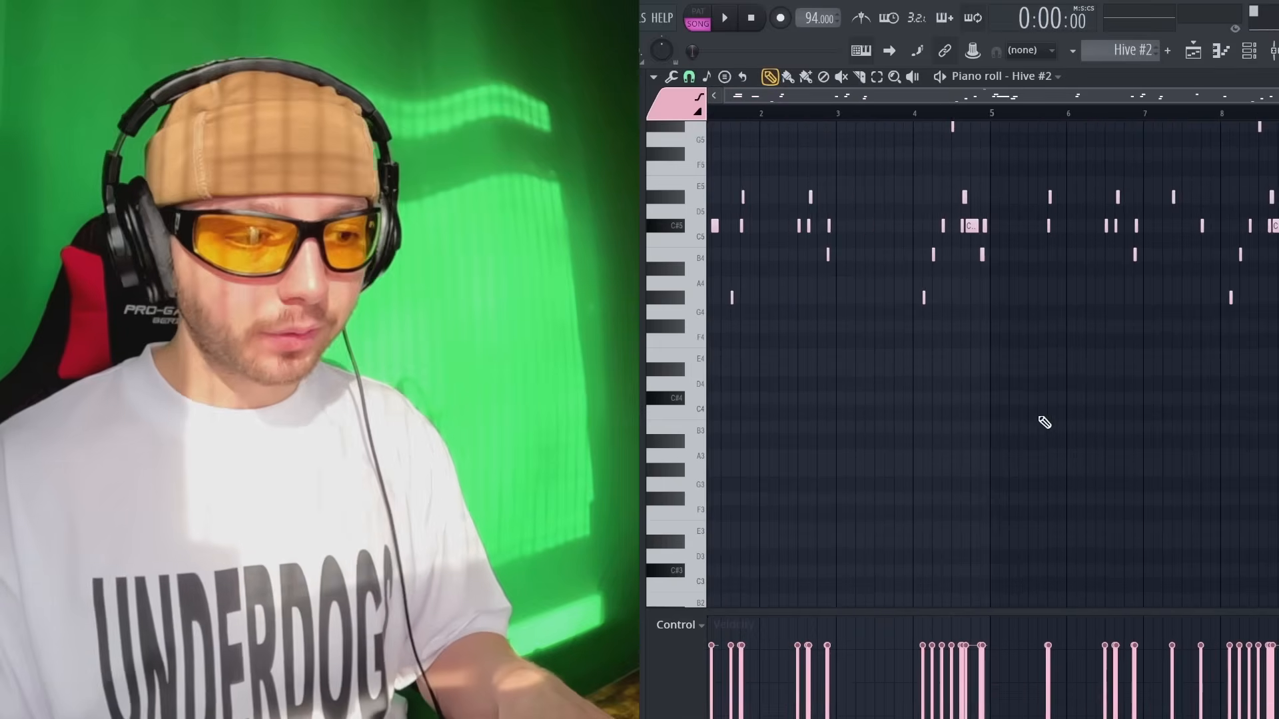
Examine the Hive chord notes in the piano roll and review how the clips are arranged across the playlist.
scroll(1145, 400, up, 2)
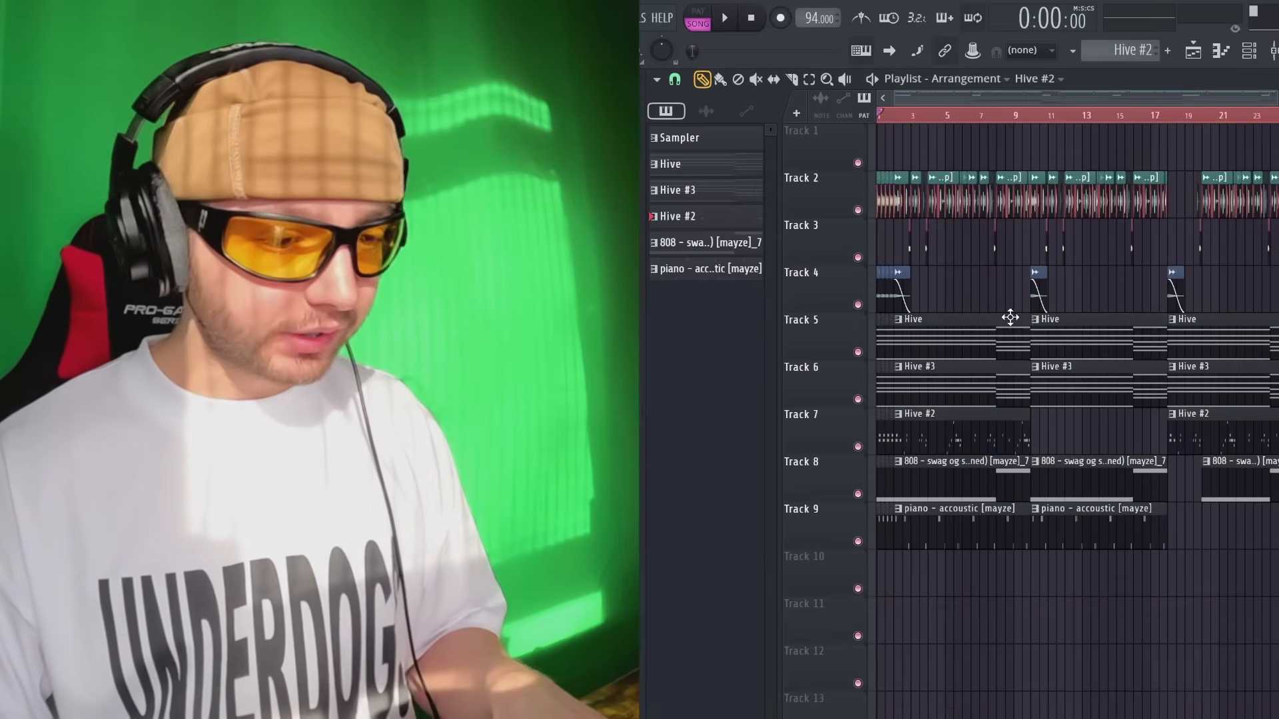
double_click(1080, 338)
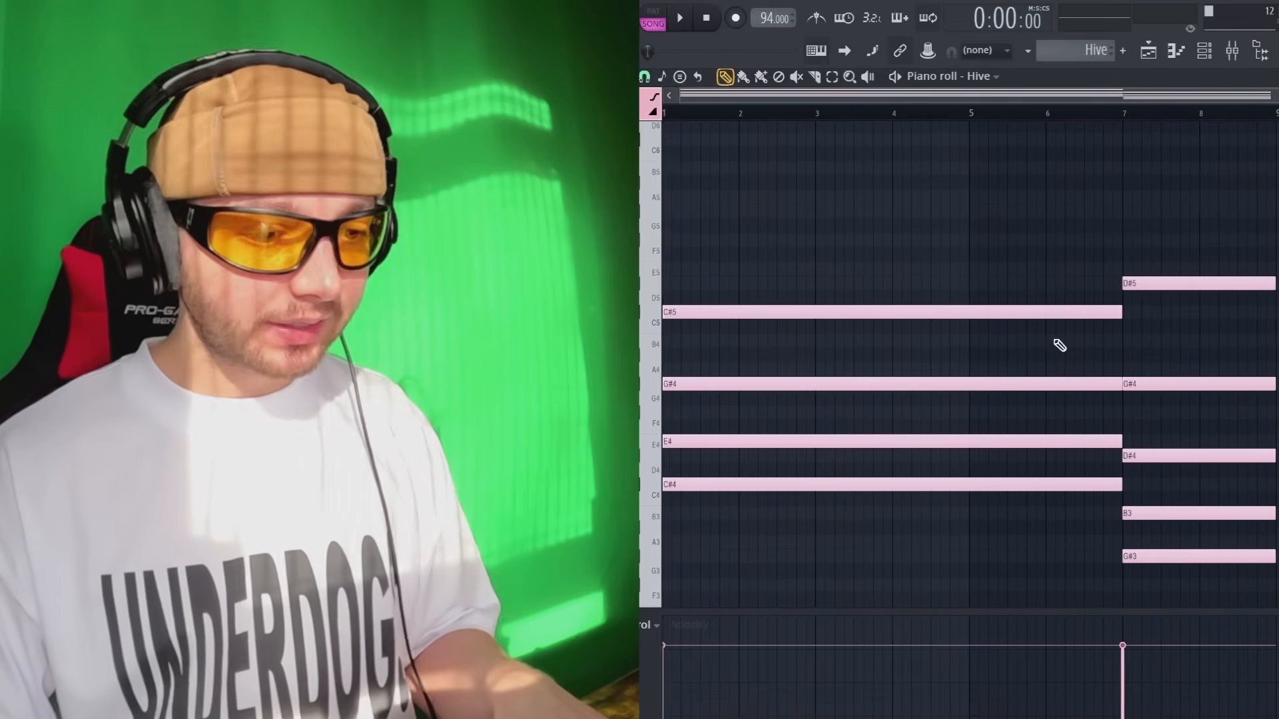
click(1136, 51)
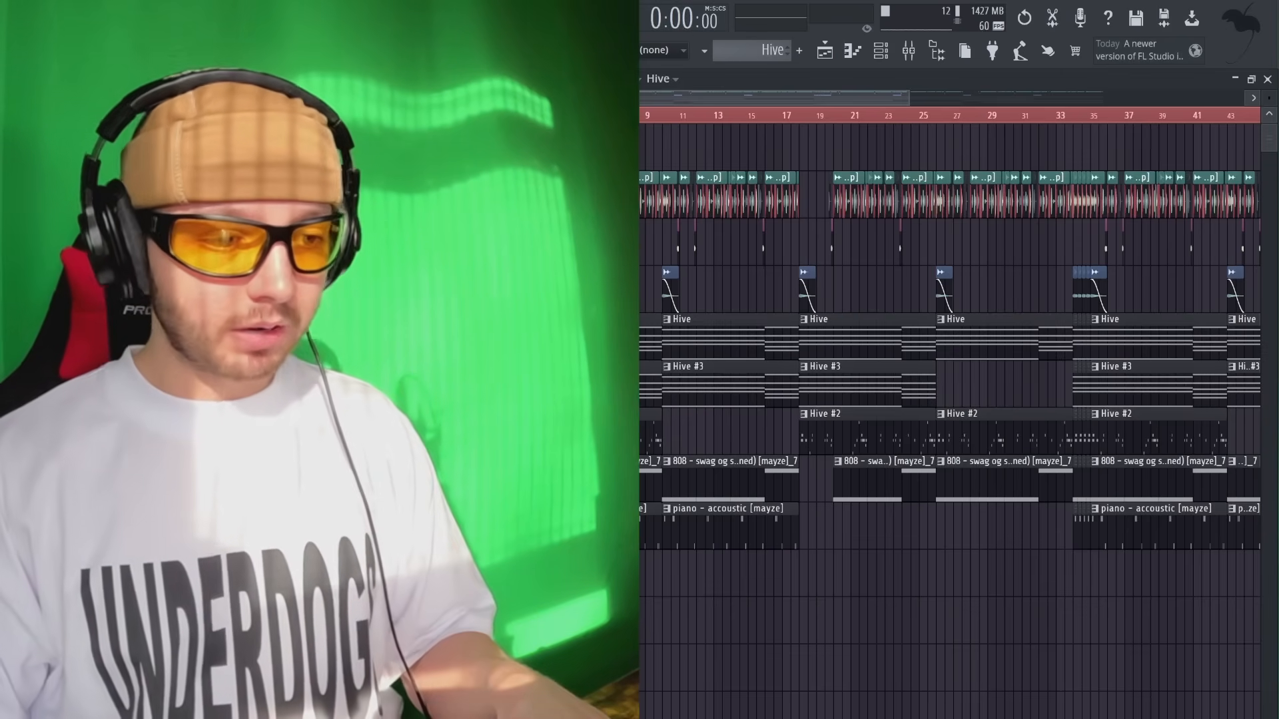
scroll(949, 413, down, 1)
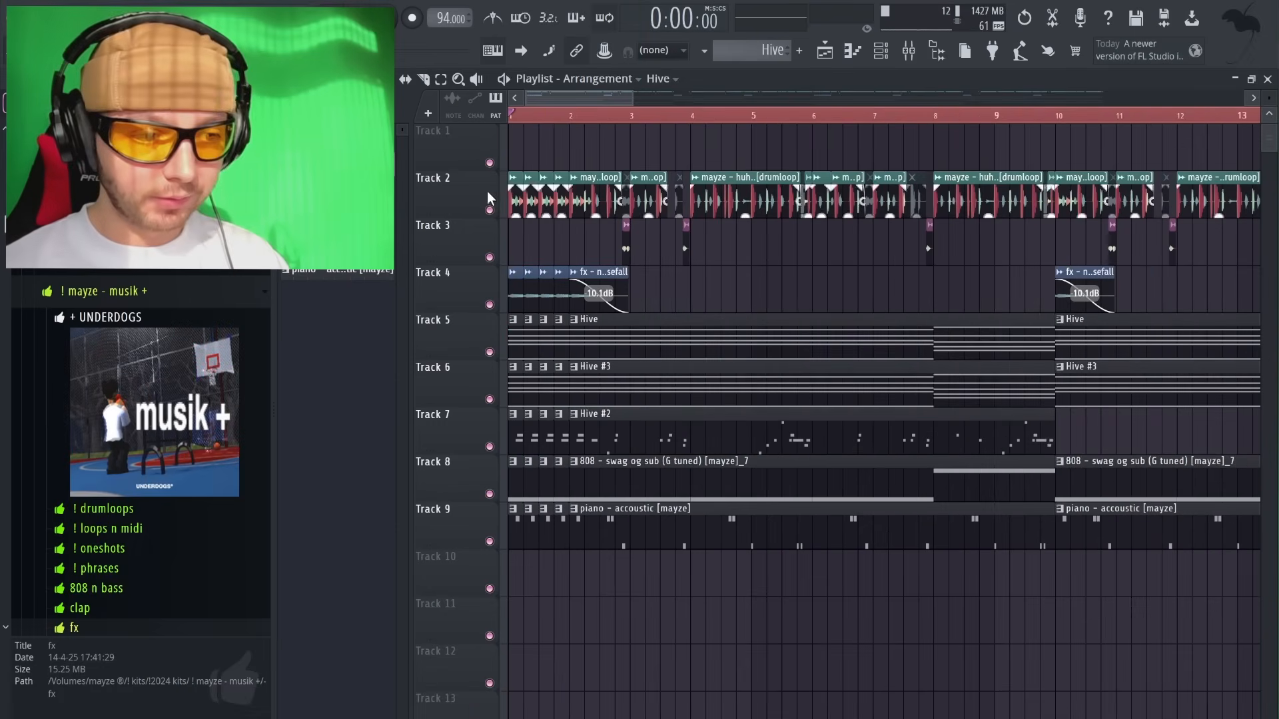
scroll(746, 265, down, 2)
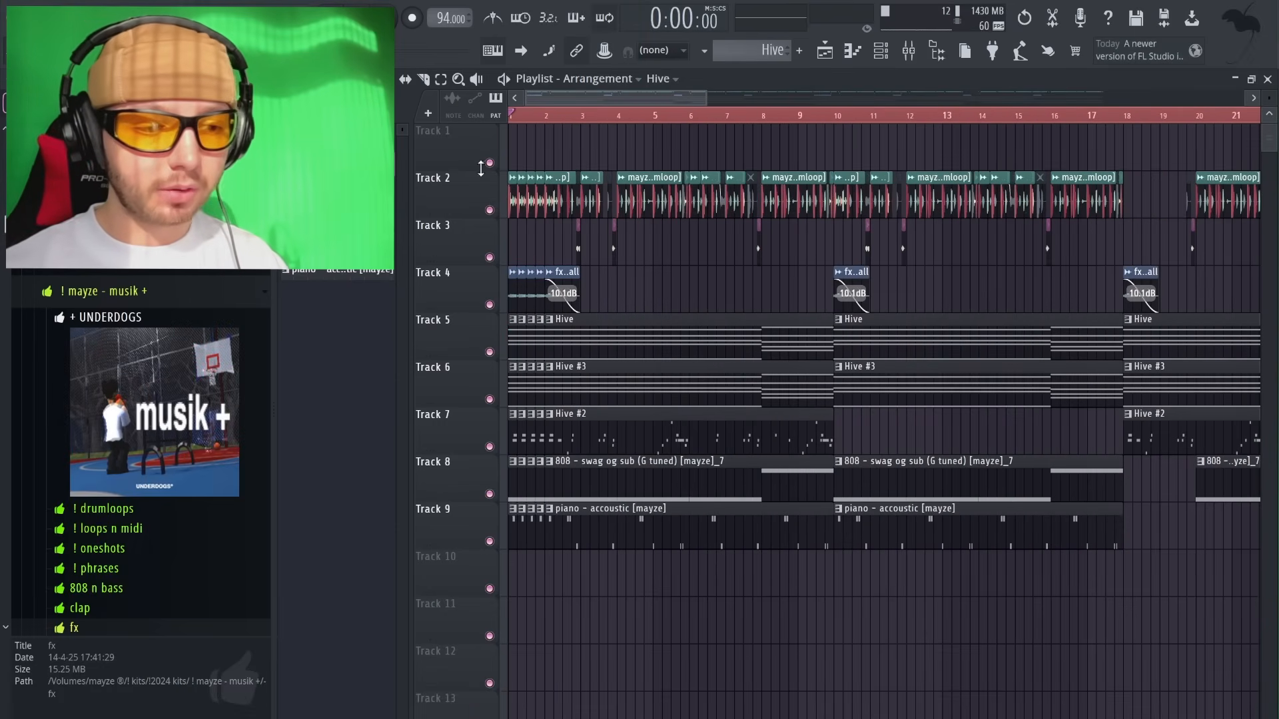